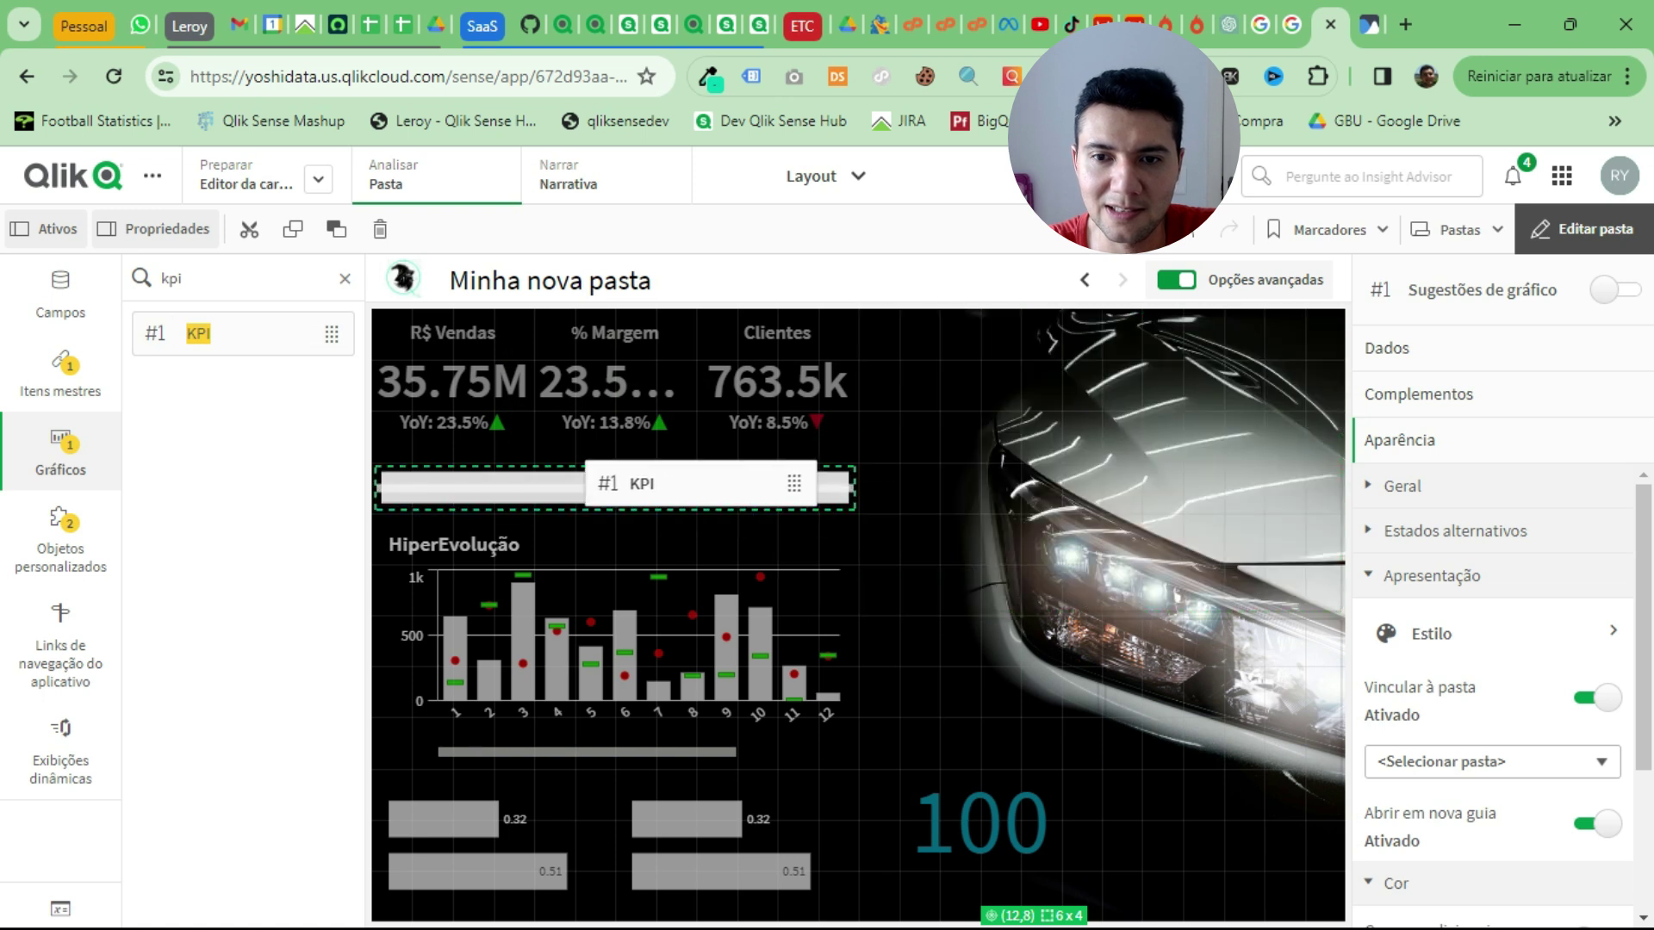
Step: Show the measure expression in the data properties of the KPI that displays 100
{"action": "left_click", "coordinate": [1418, 394]}
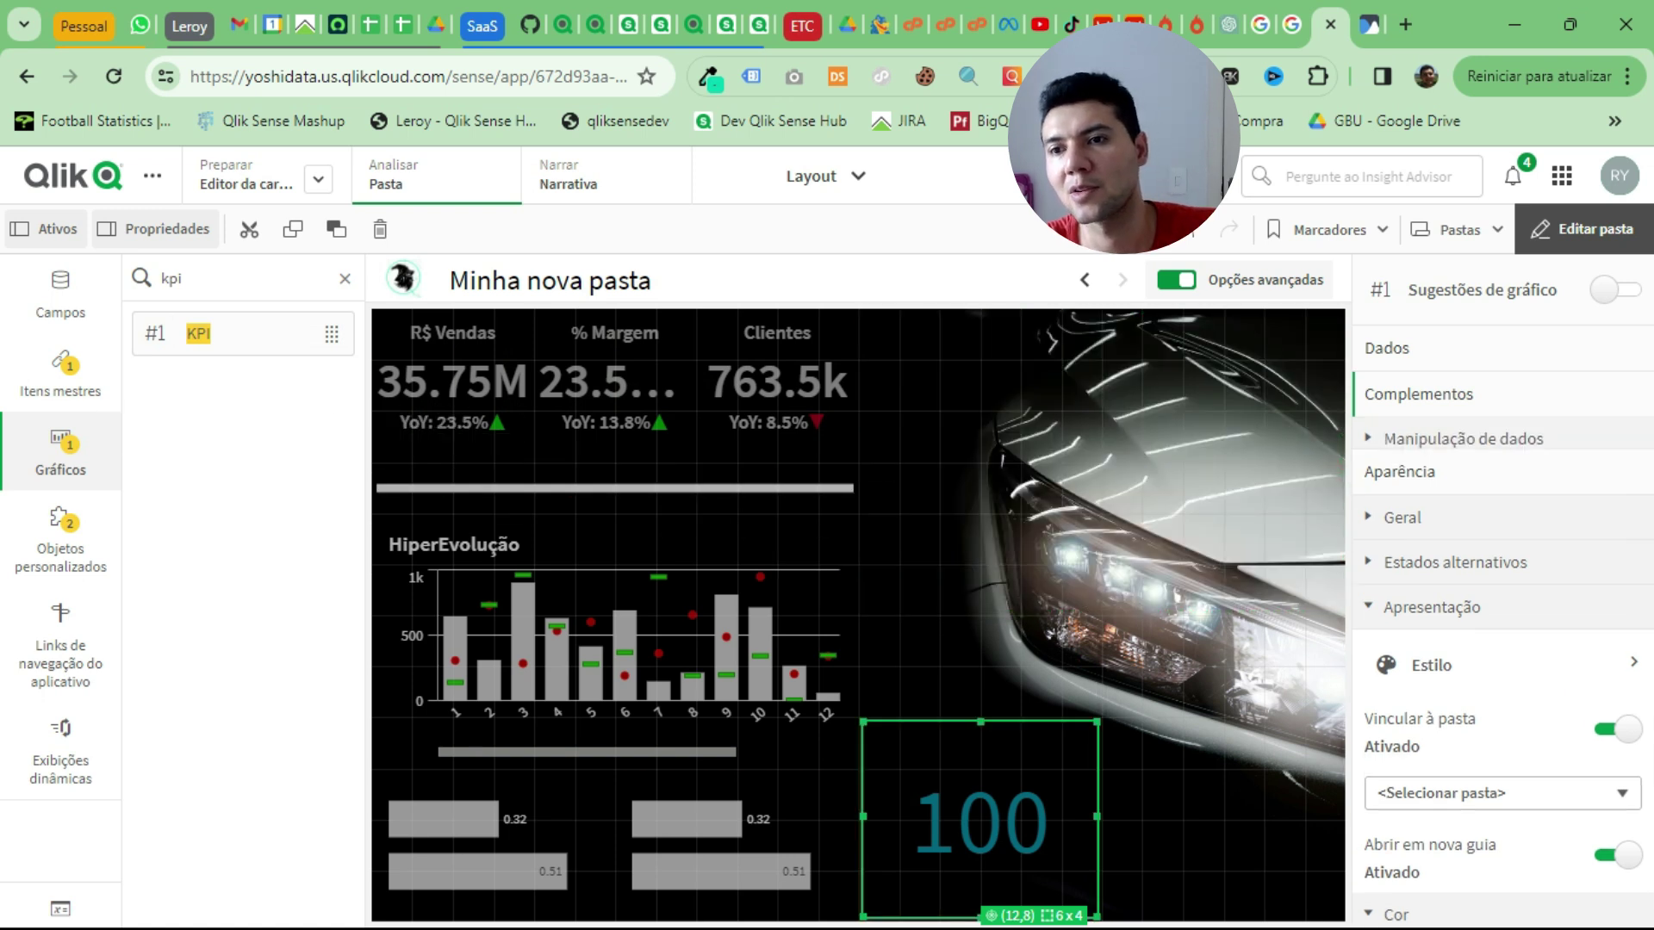
{"action": "left_click", "coordinate": [1386, 347]}
{"action": "double_click", "coordinate": [1464, 533]}
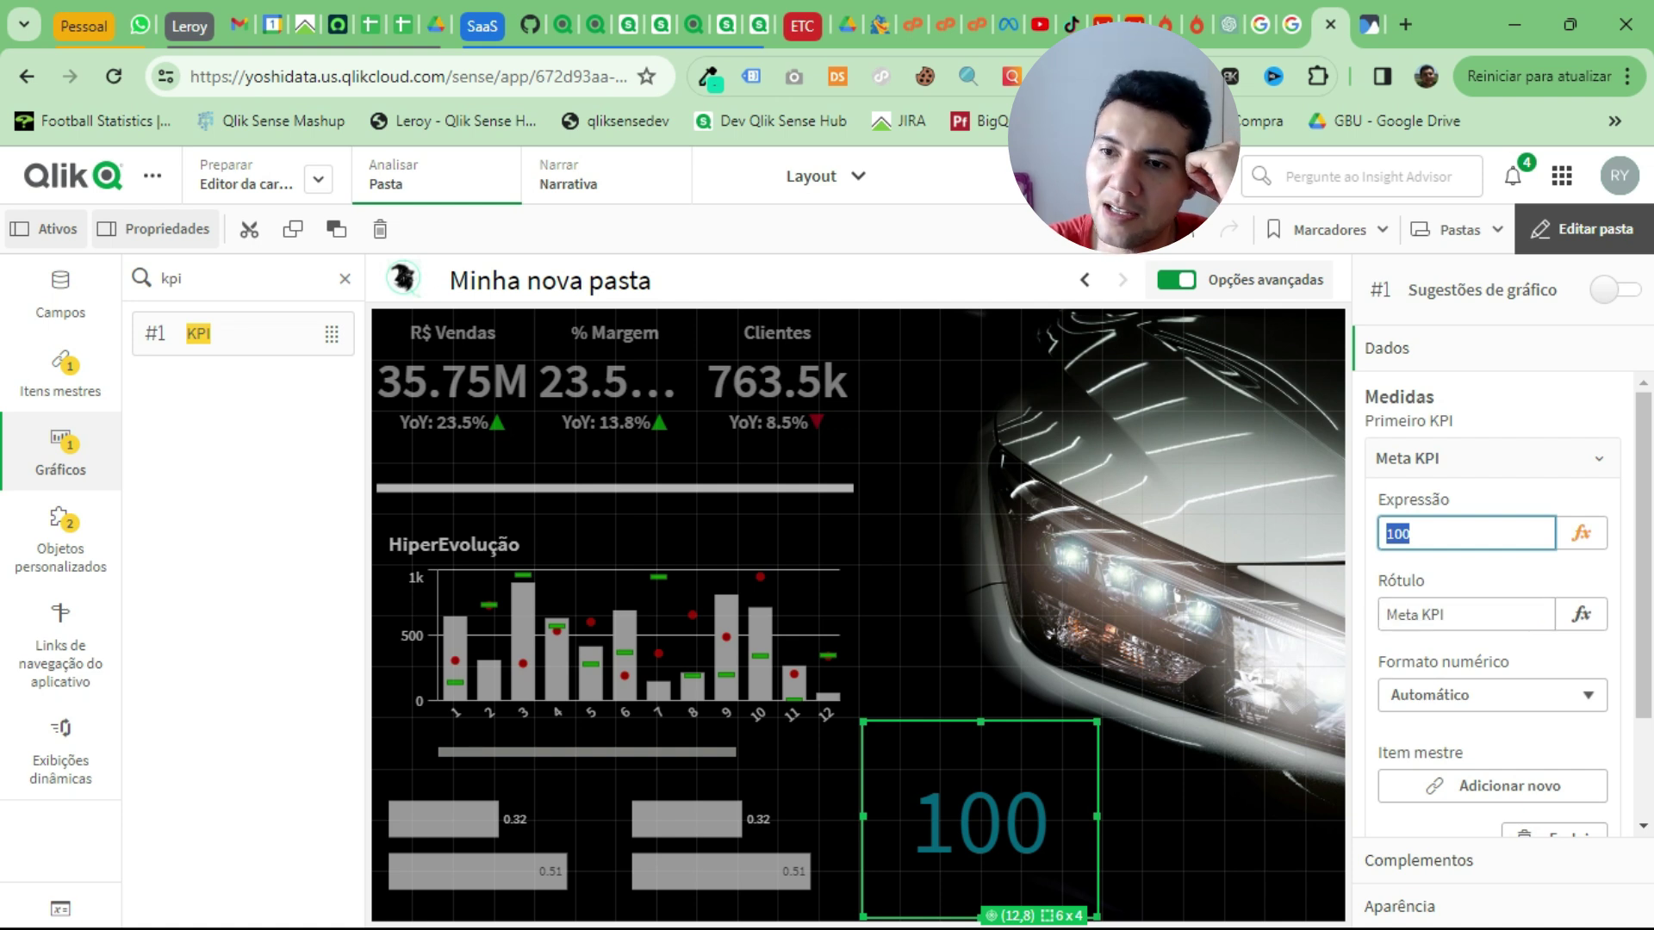
Step: Create a variable named result with the definition 100 and return to the sheet
{"action": "left_click", "coordinate": [60, 909]}
{"action": "left_click", "coordinate": [1406, 301]}
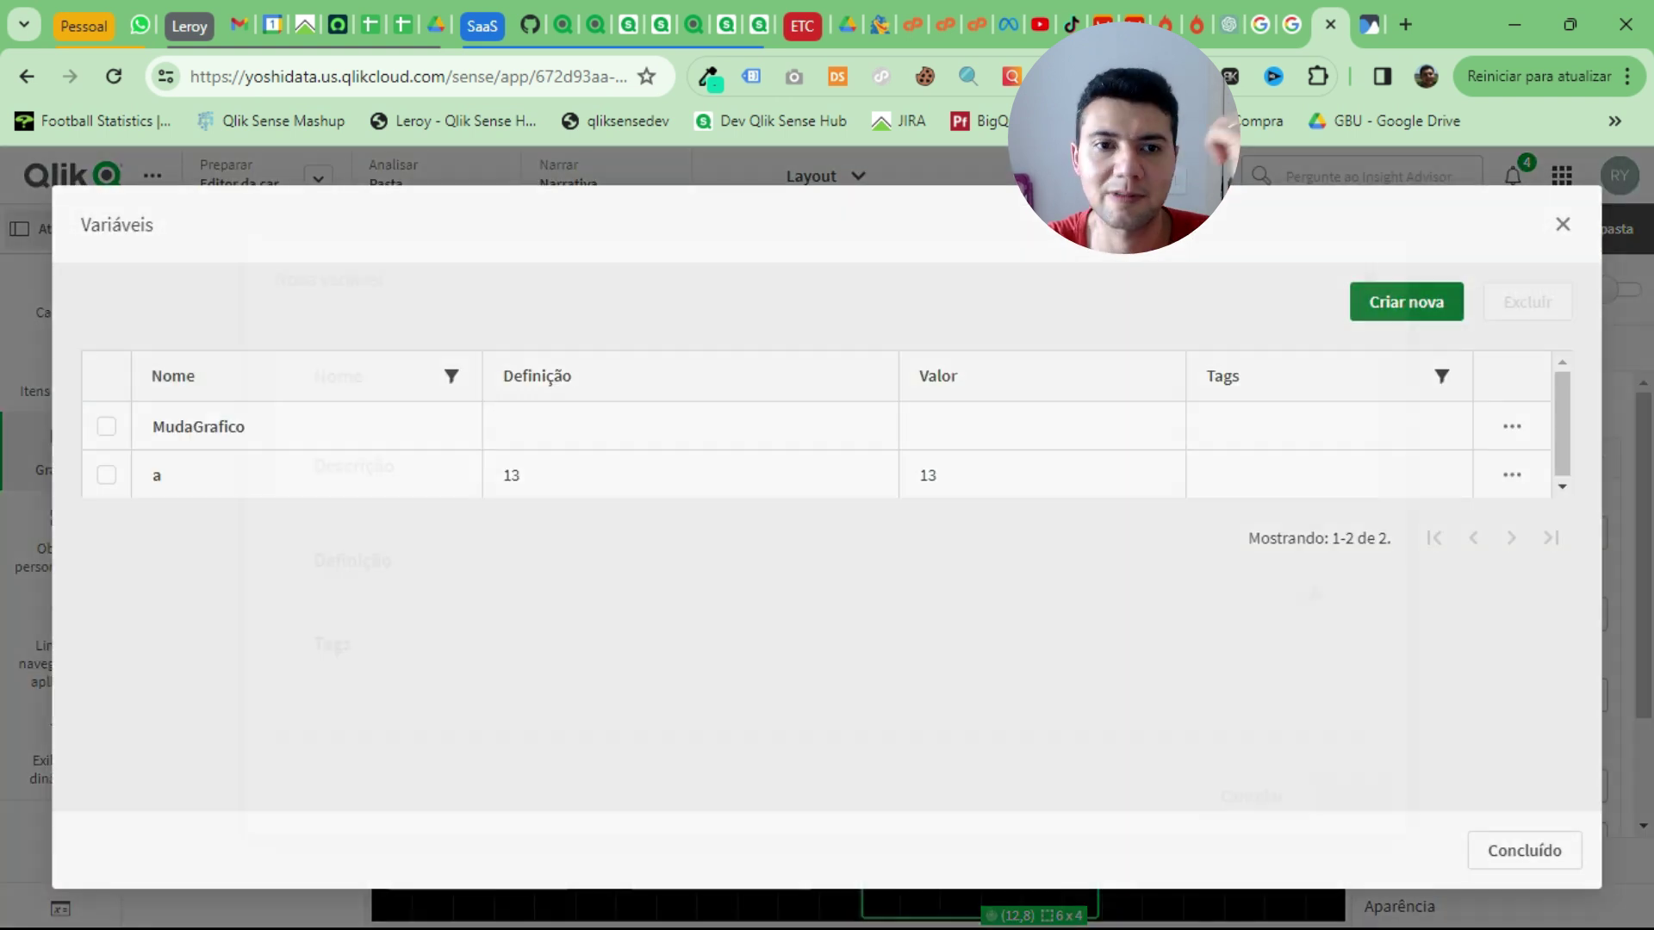
{"action": "type", "text": "result"}
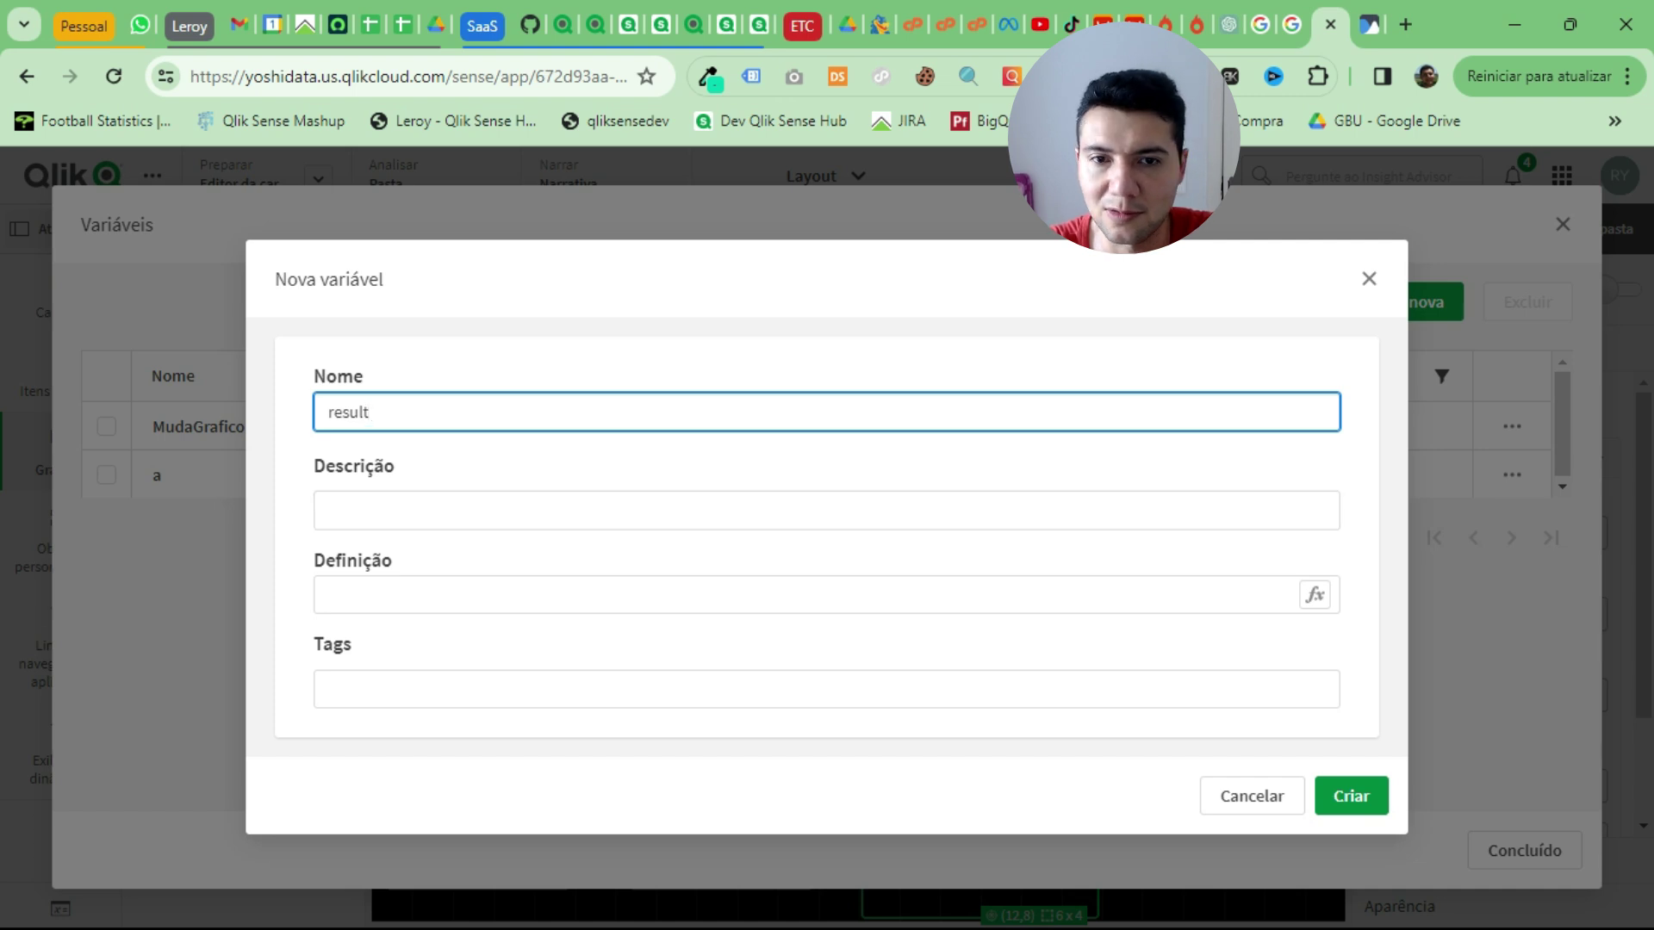
{"action": "left_click", "coordinate": [329, 595]}
{"action": "type", "text": "100"}
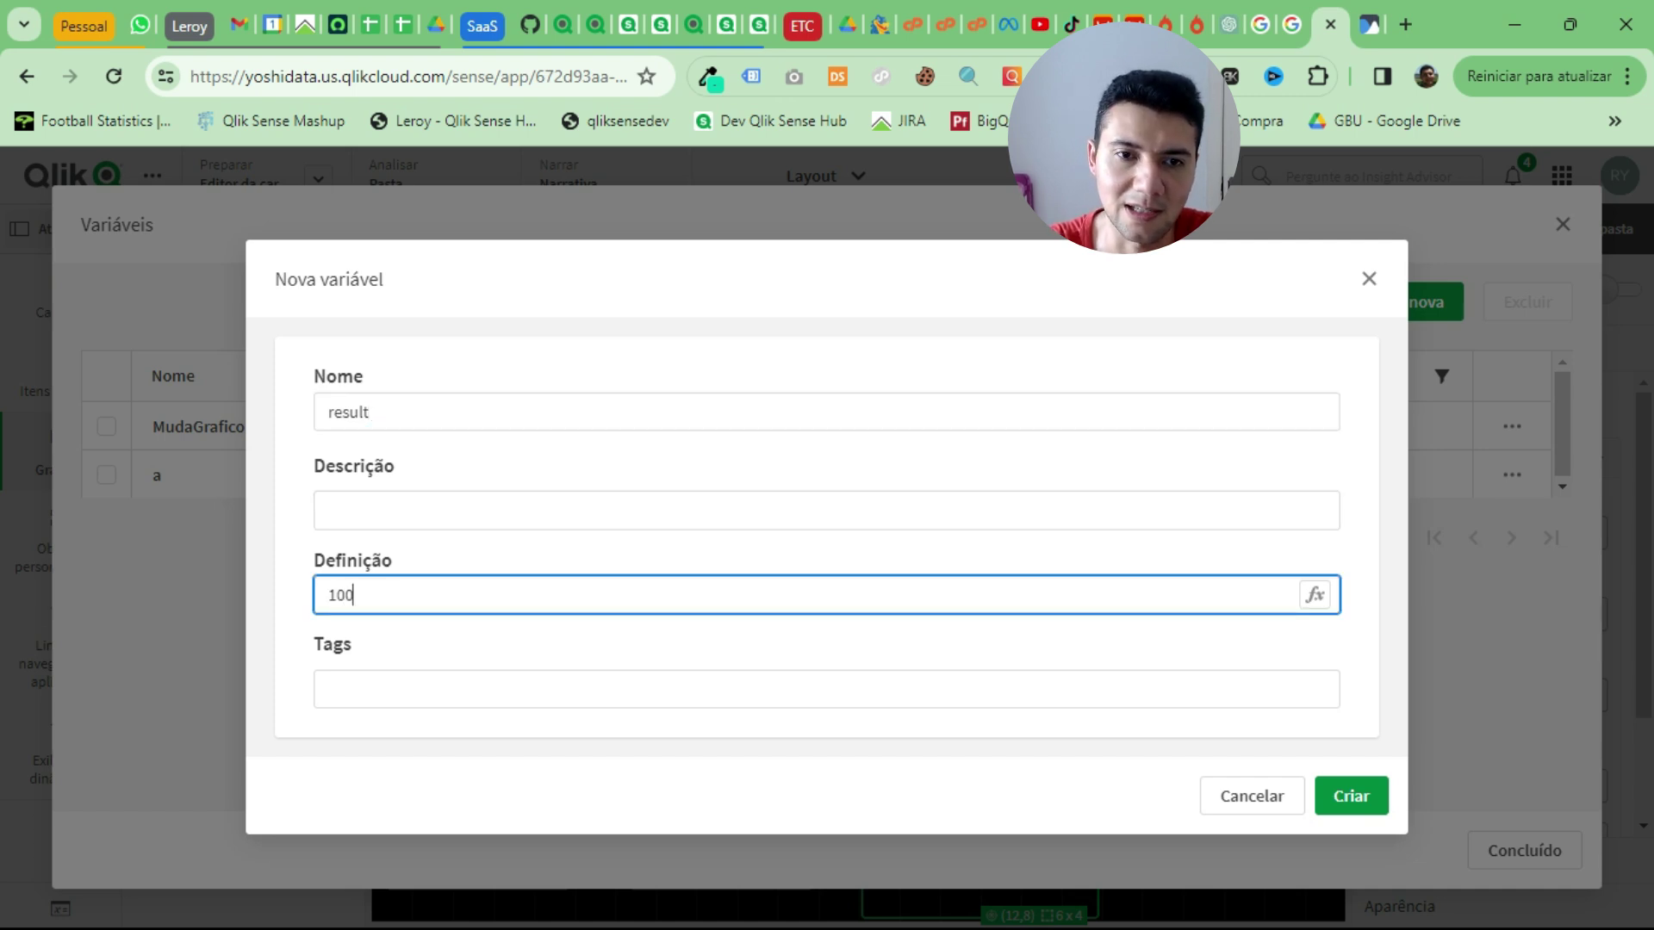
{"action": "left_click", "coordinate": [1350, 795]}
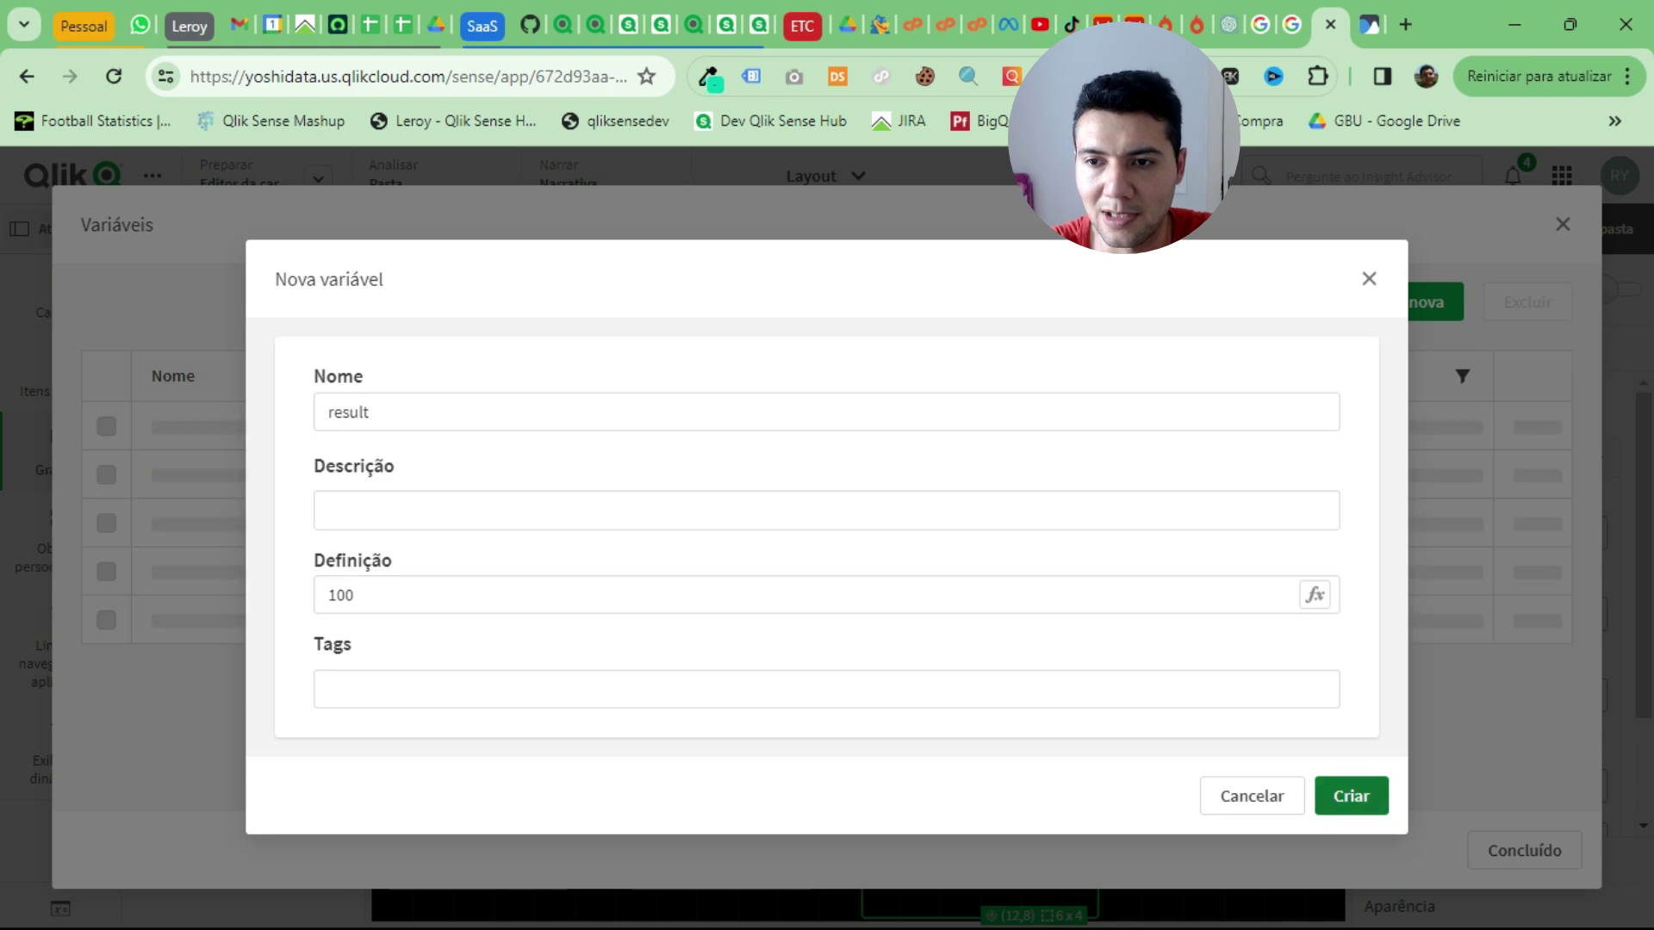
{"action": "left_click", "coordinate": [1523, 849]}
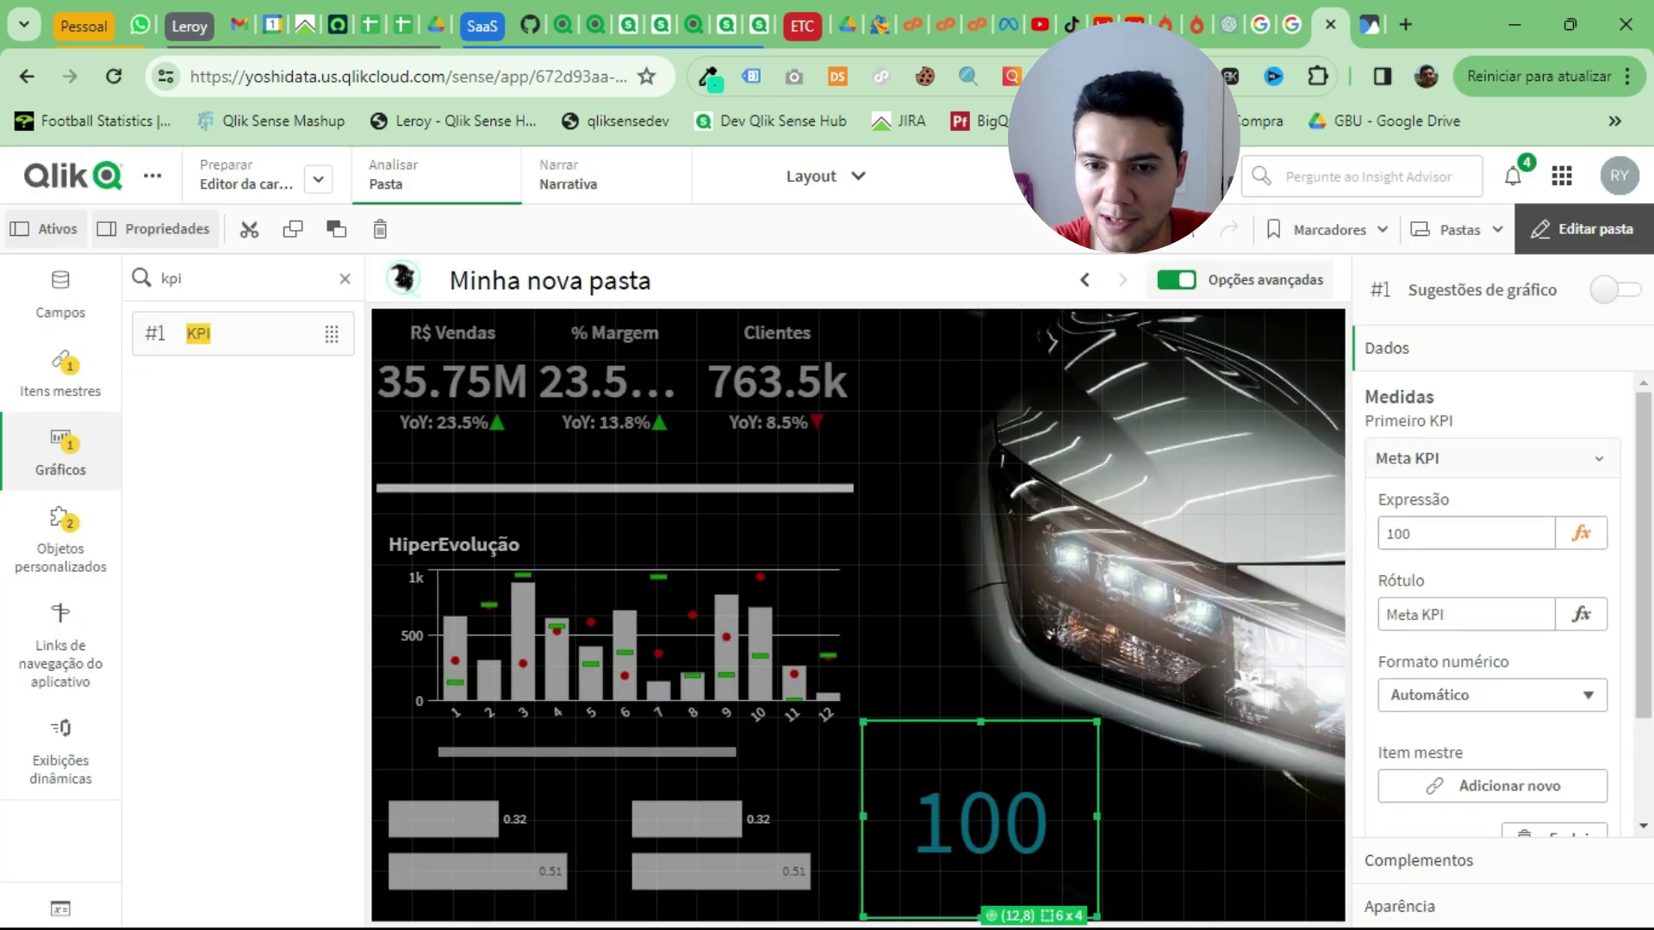
{"action": "left_click", "coordinate": [1580, 533]}
{"action": "key", "text": "ctrl+a"}
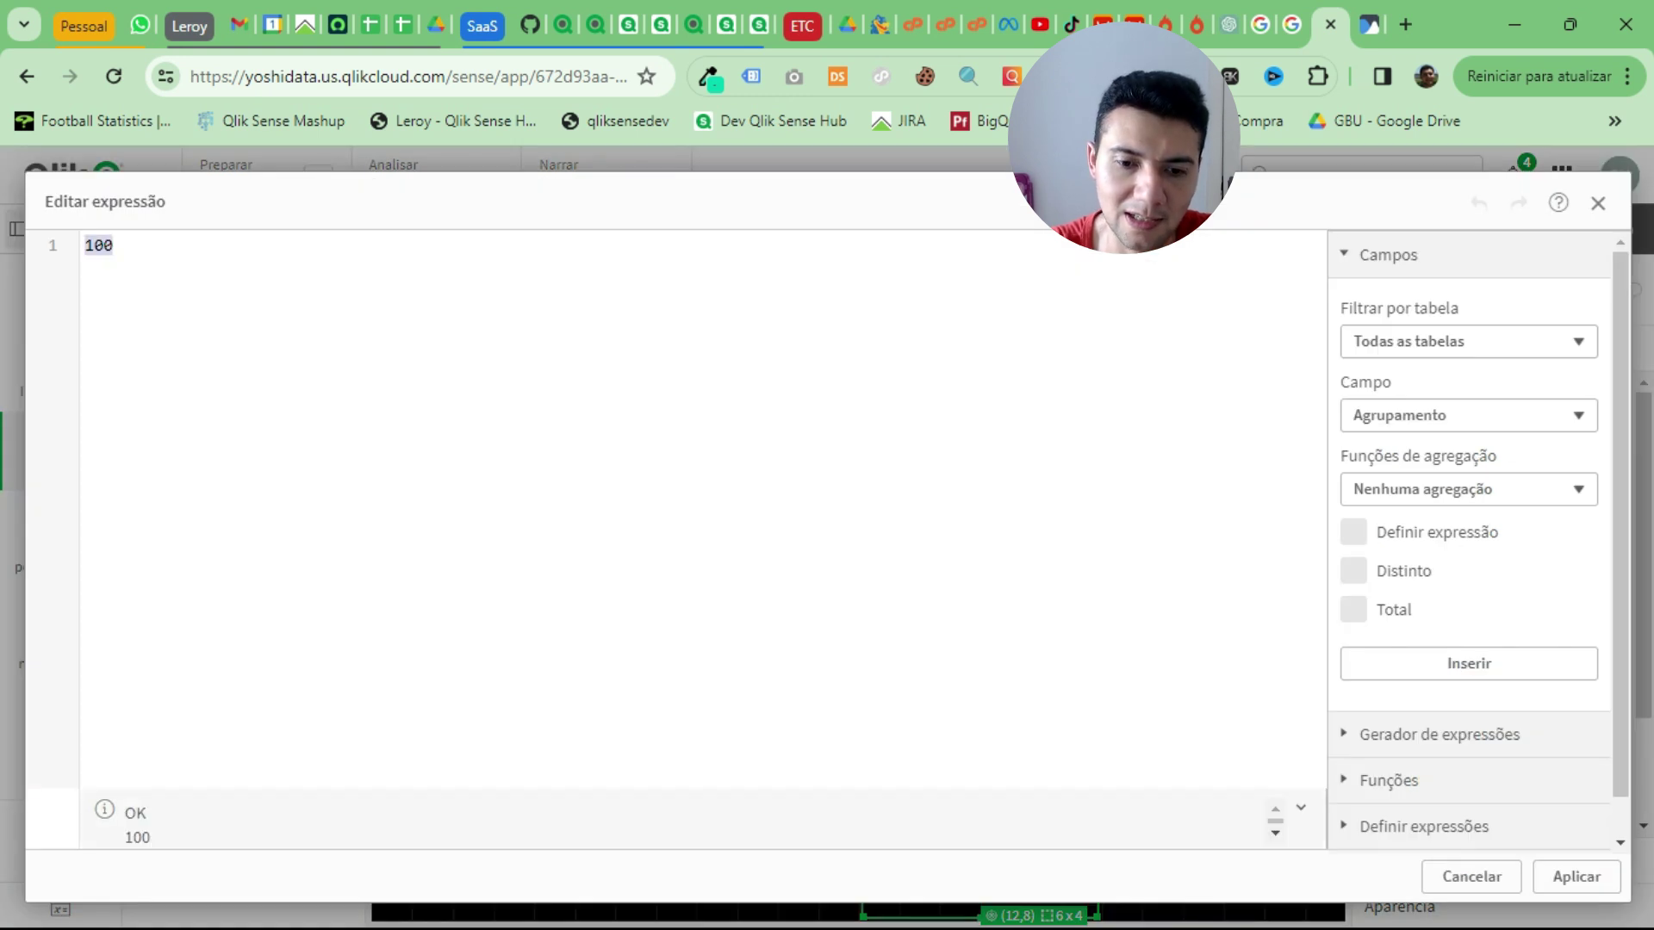
{"action": "type", "text": "$("}
{"action": "key", "text": "Escape"}
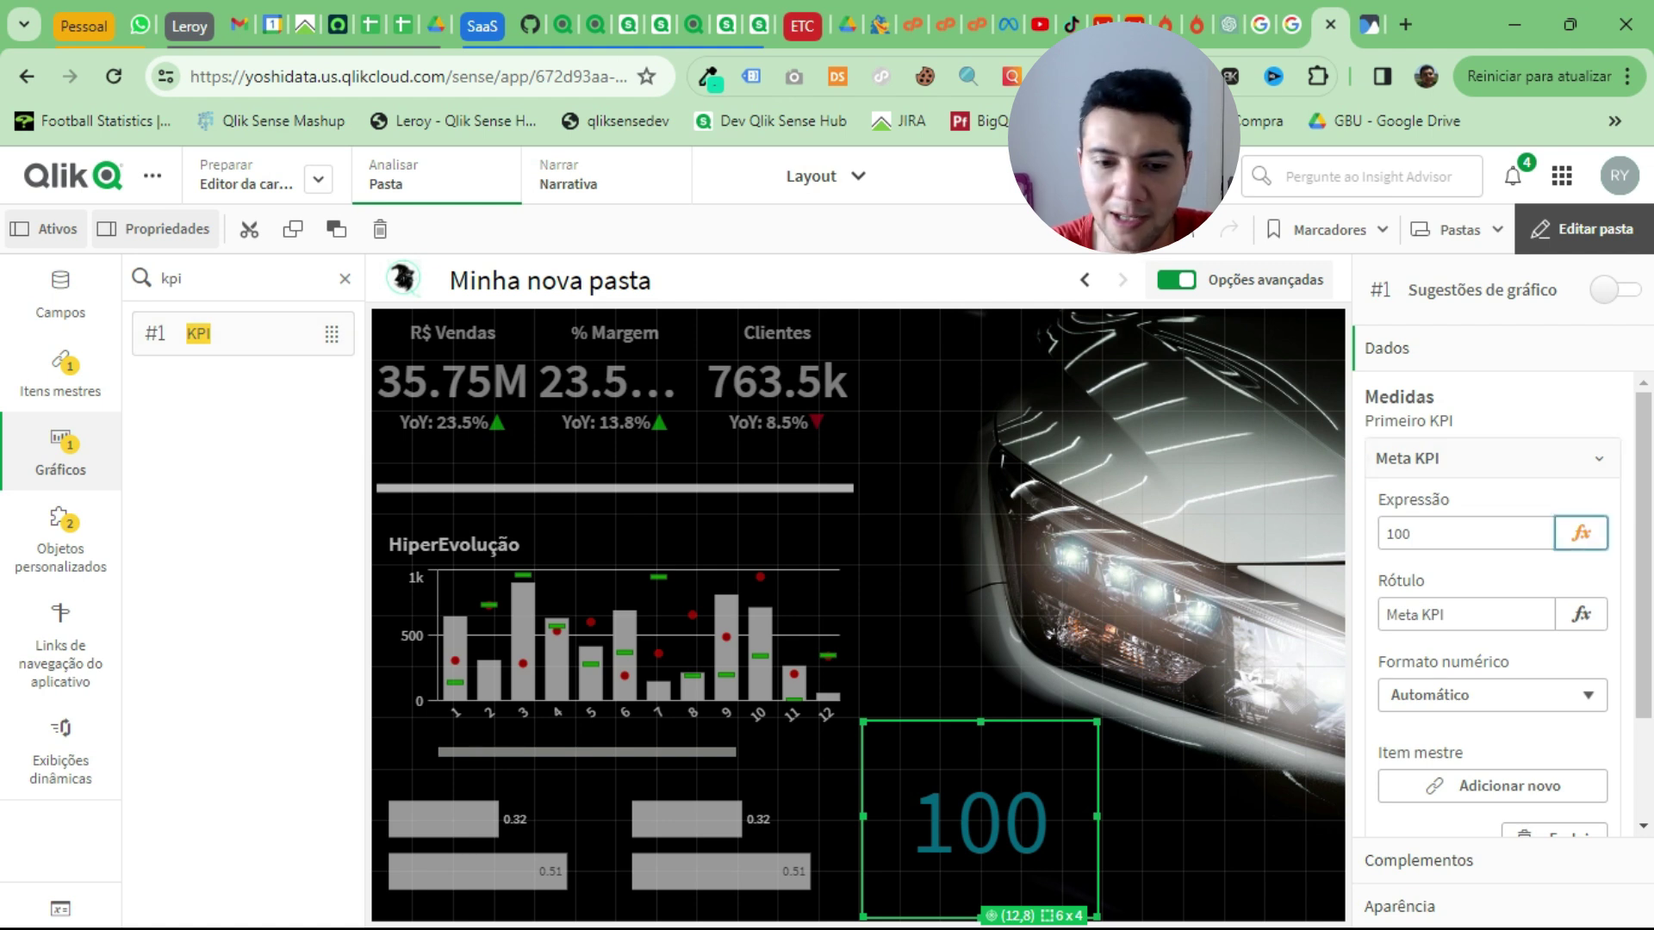
Step: Replace the KPI's measure expression with $(=result) using the expression editor, and apply it
{"action": "left_click", "coordinate": [1581, 533]}
{"action": "key", "text": "ctrl+a"}
{"action": "type", "text": "$("}
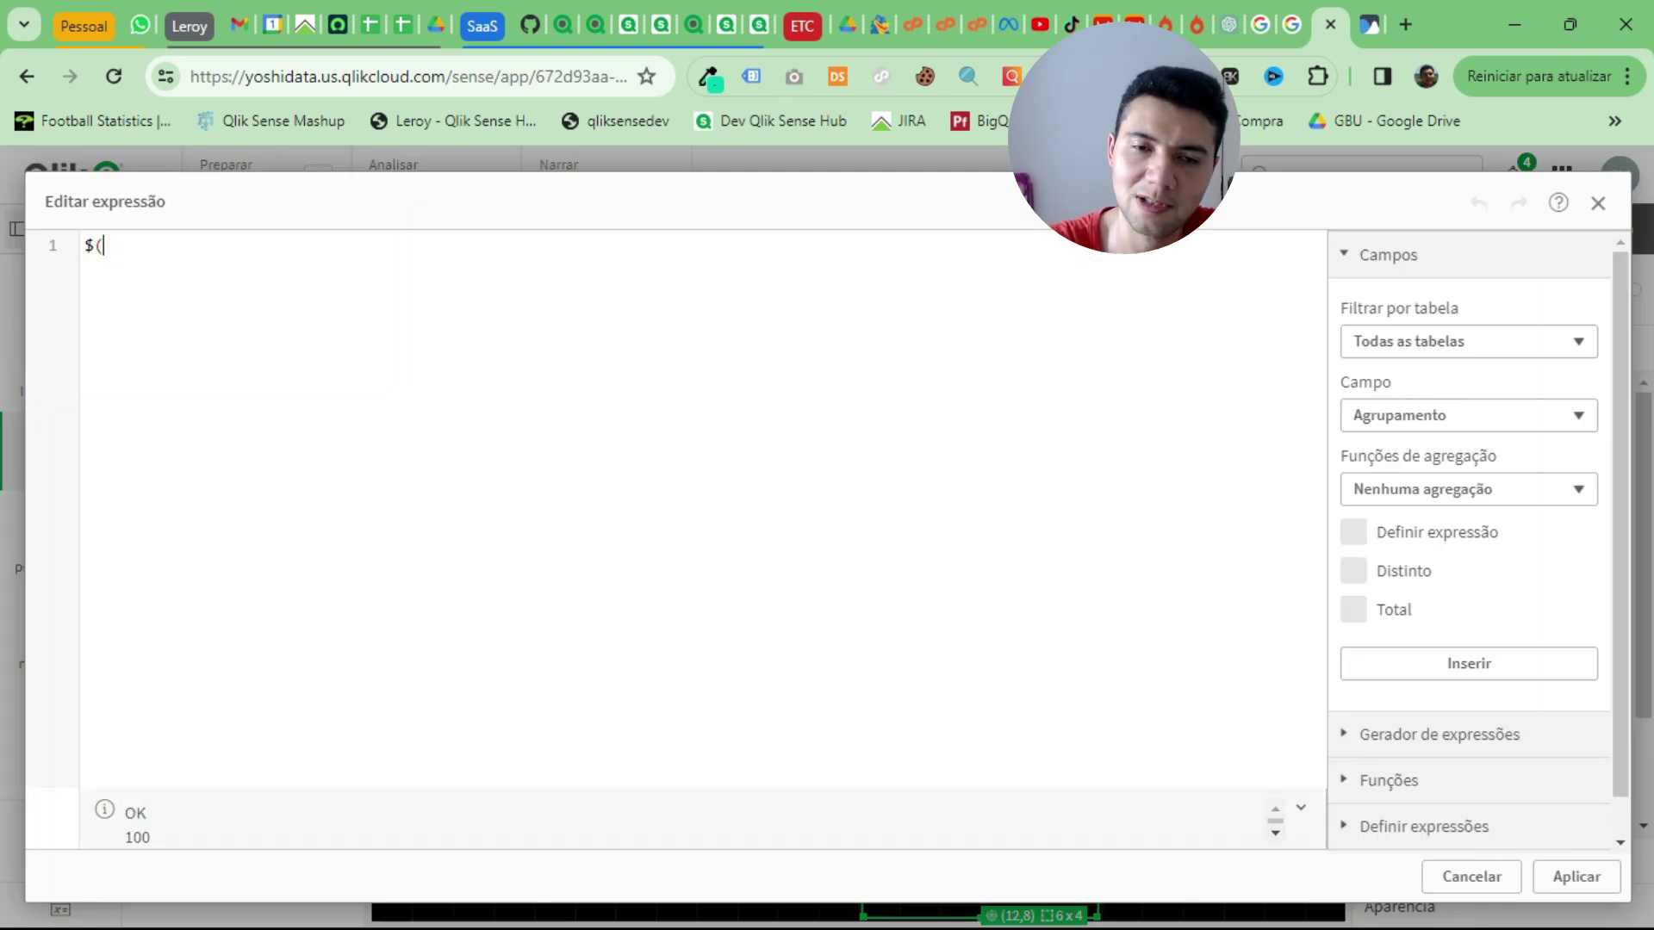
{"action": "type", "text": "=re"}
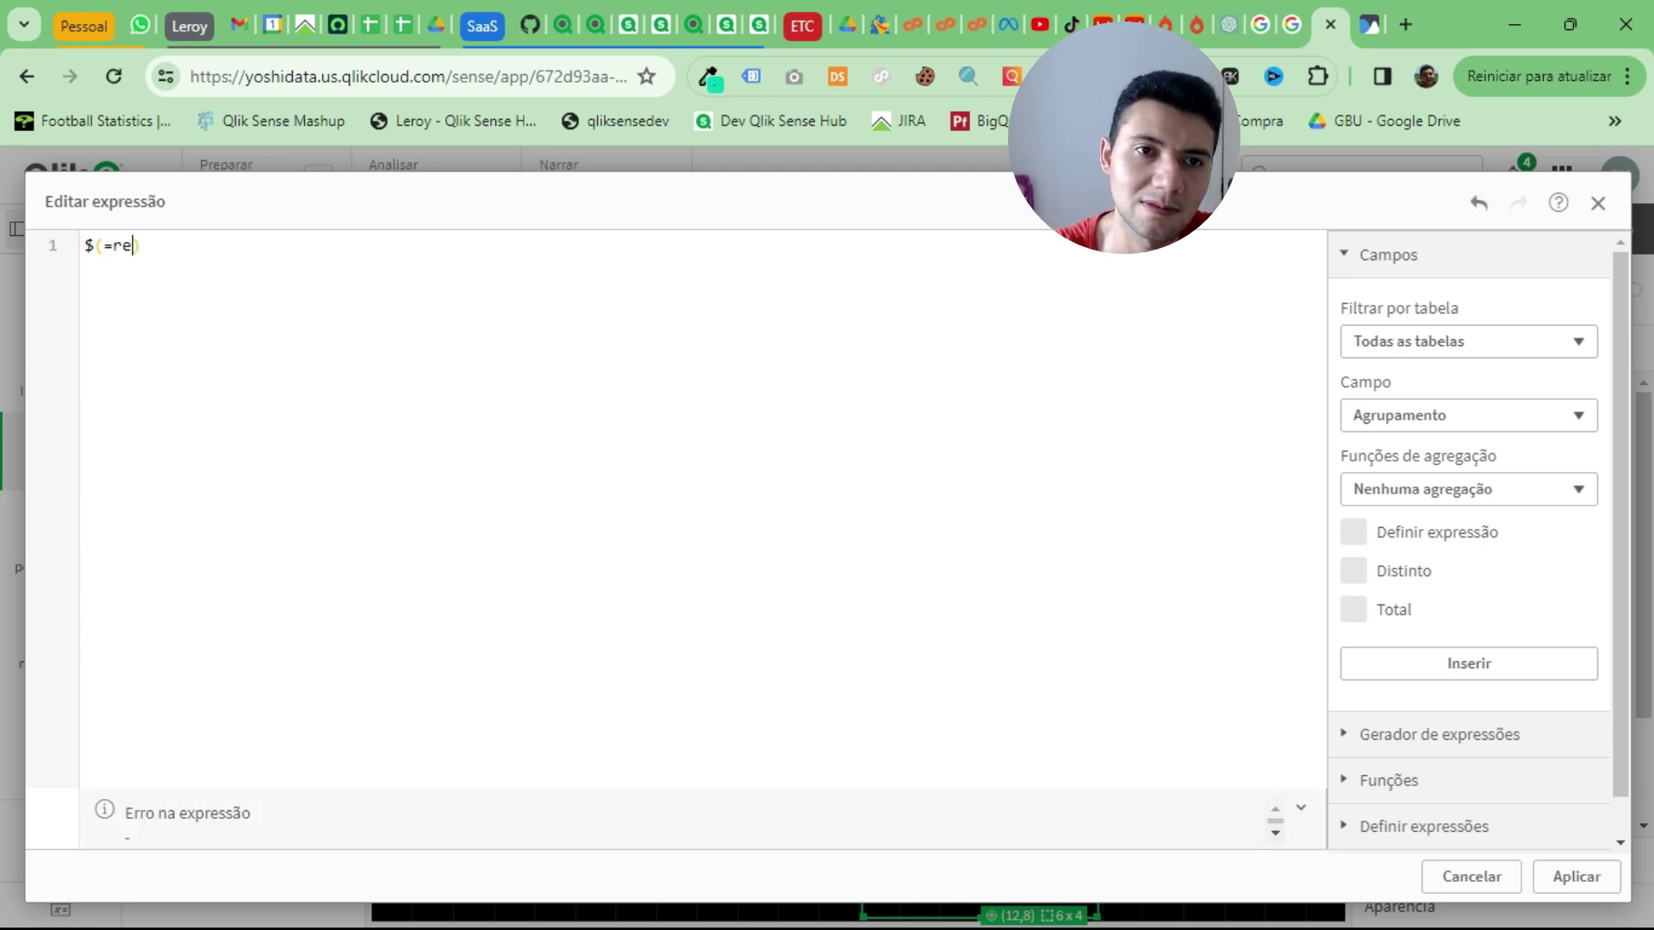
{"action": "key", "text": "Down"}
{"action": "key", "text": "Down"}
{"action": "key", "text": "Down"}
{"action": "key", "text": "Down"}
{"action": "key", "text": "Down"}
{"action": "key", "text": "Return"}
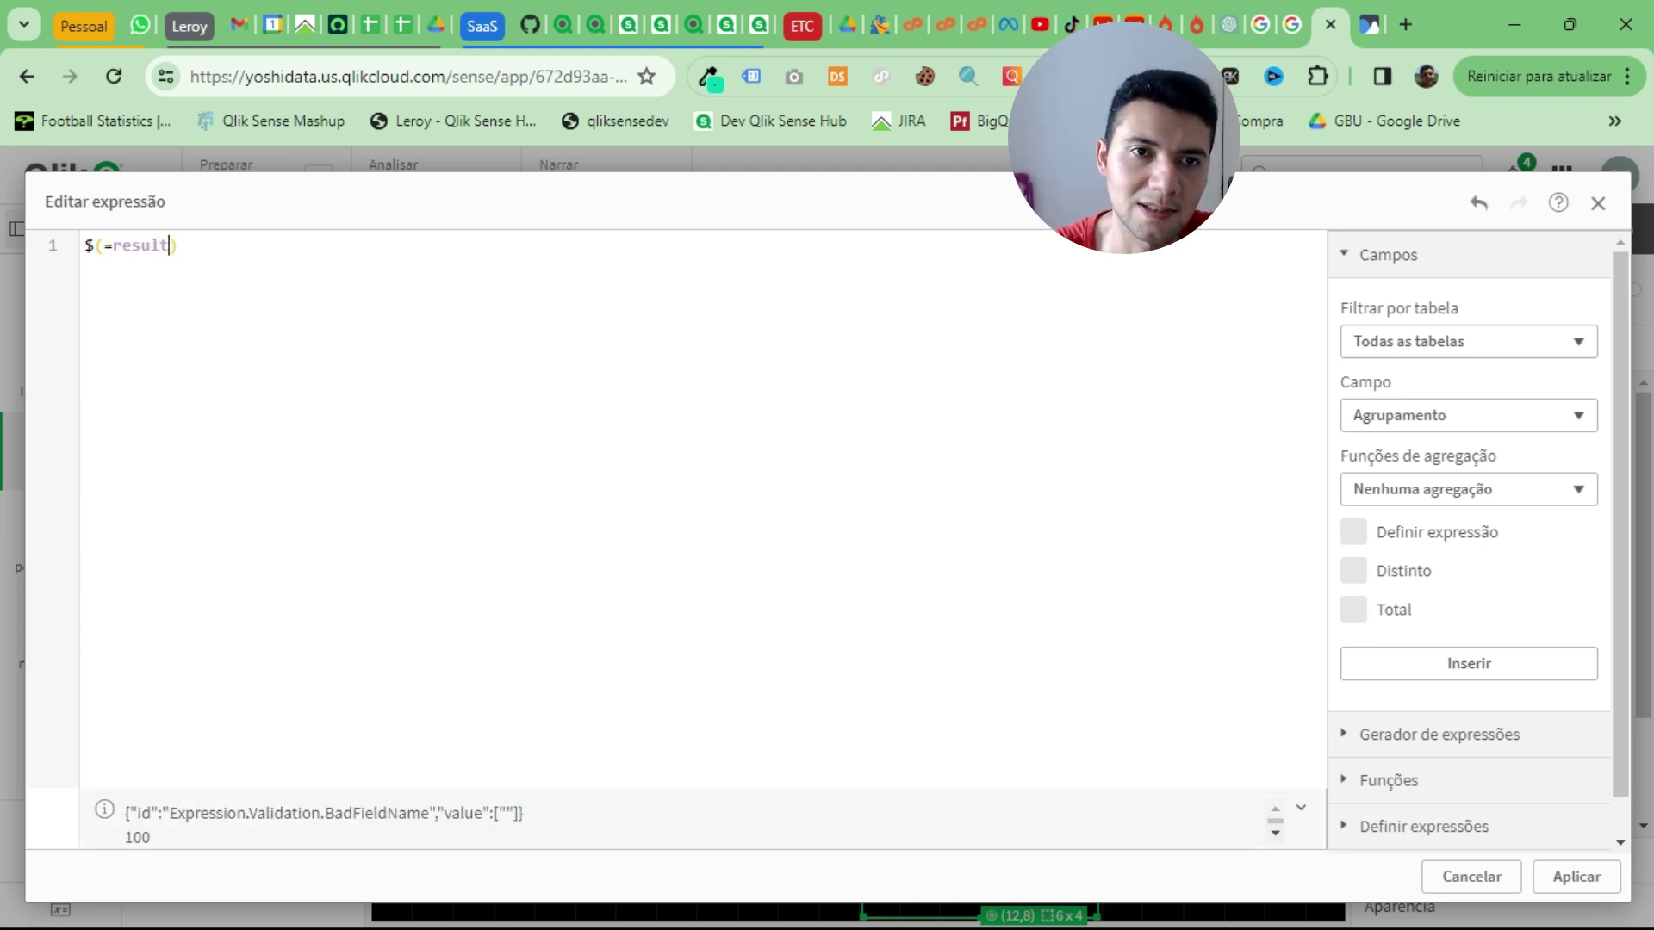
{"action": "left_click", "coordinate": [1576, 876]}
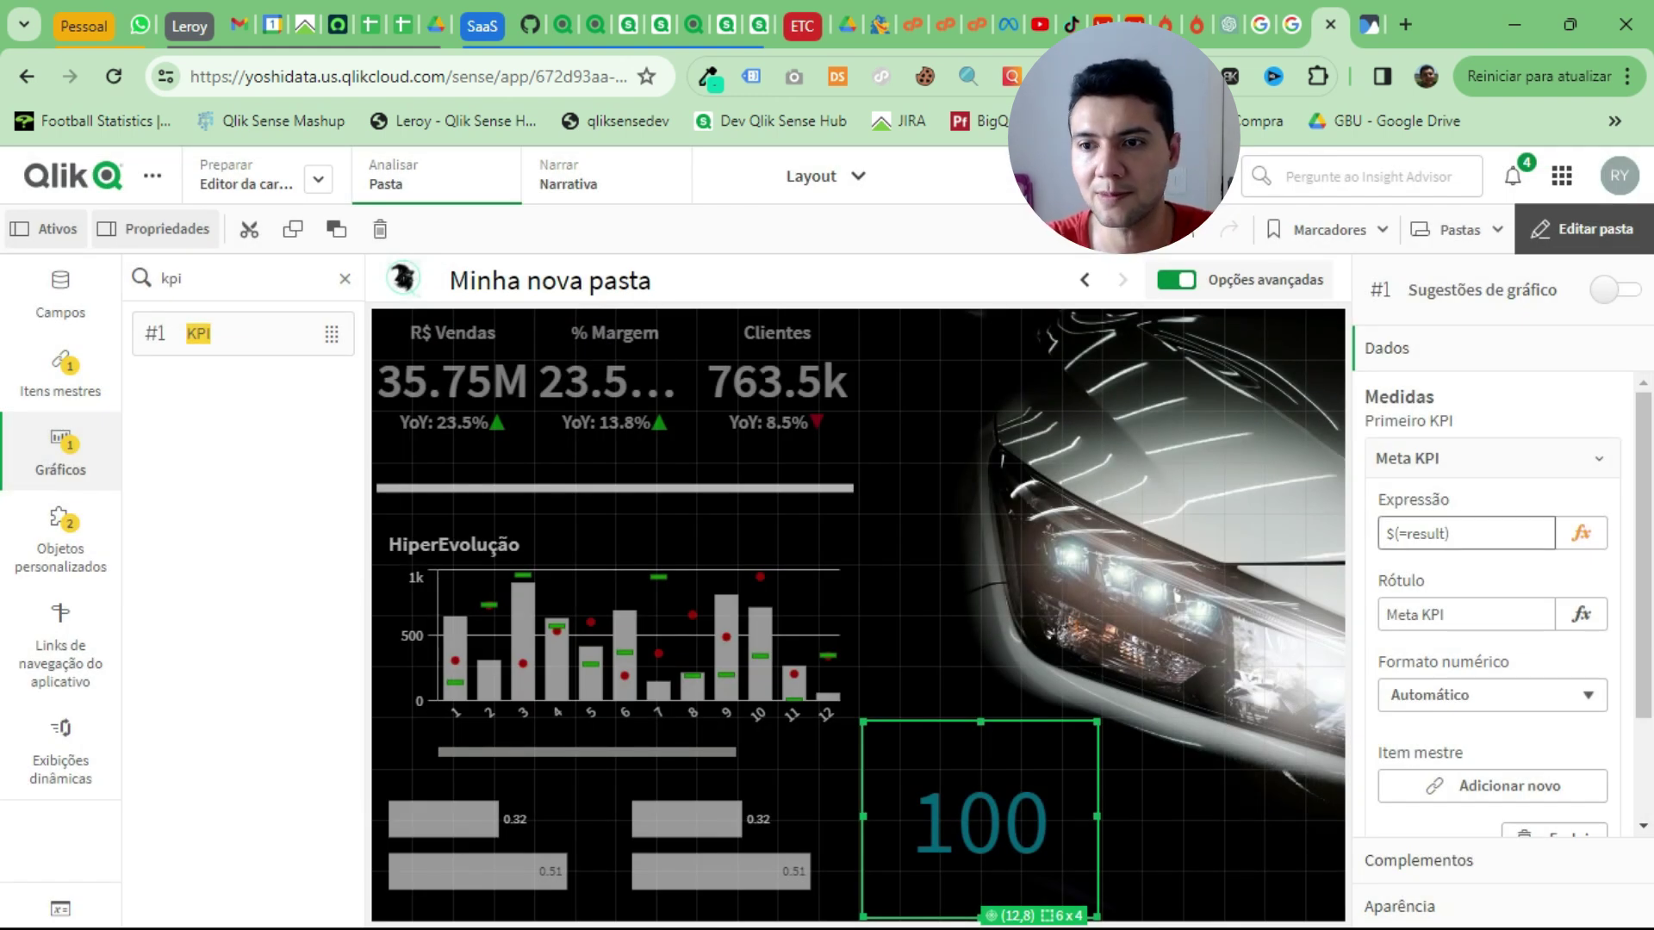
{"action": "key", "text": "ctrl+a"}
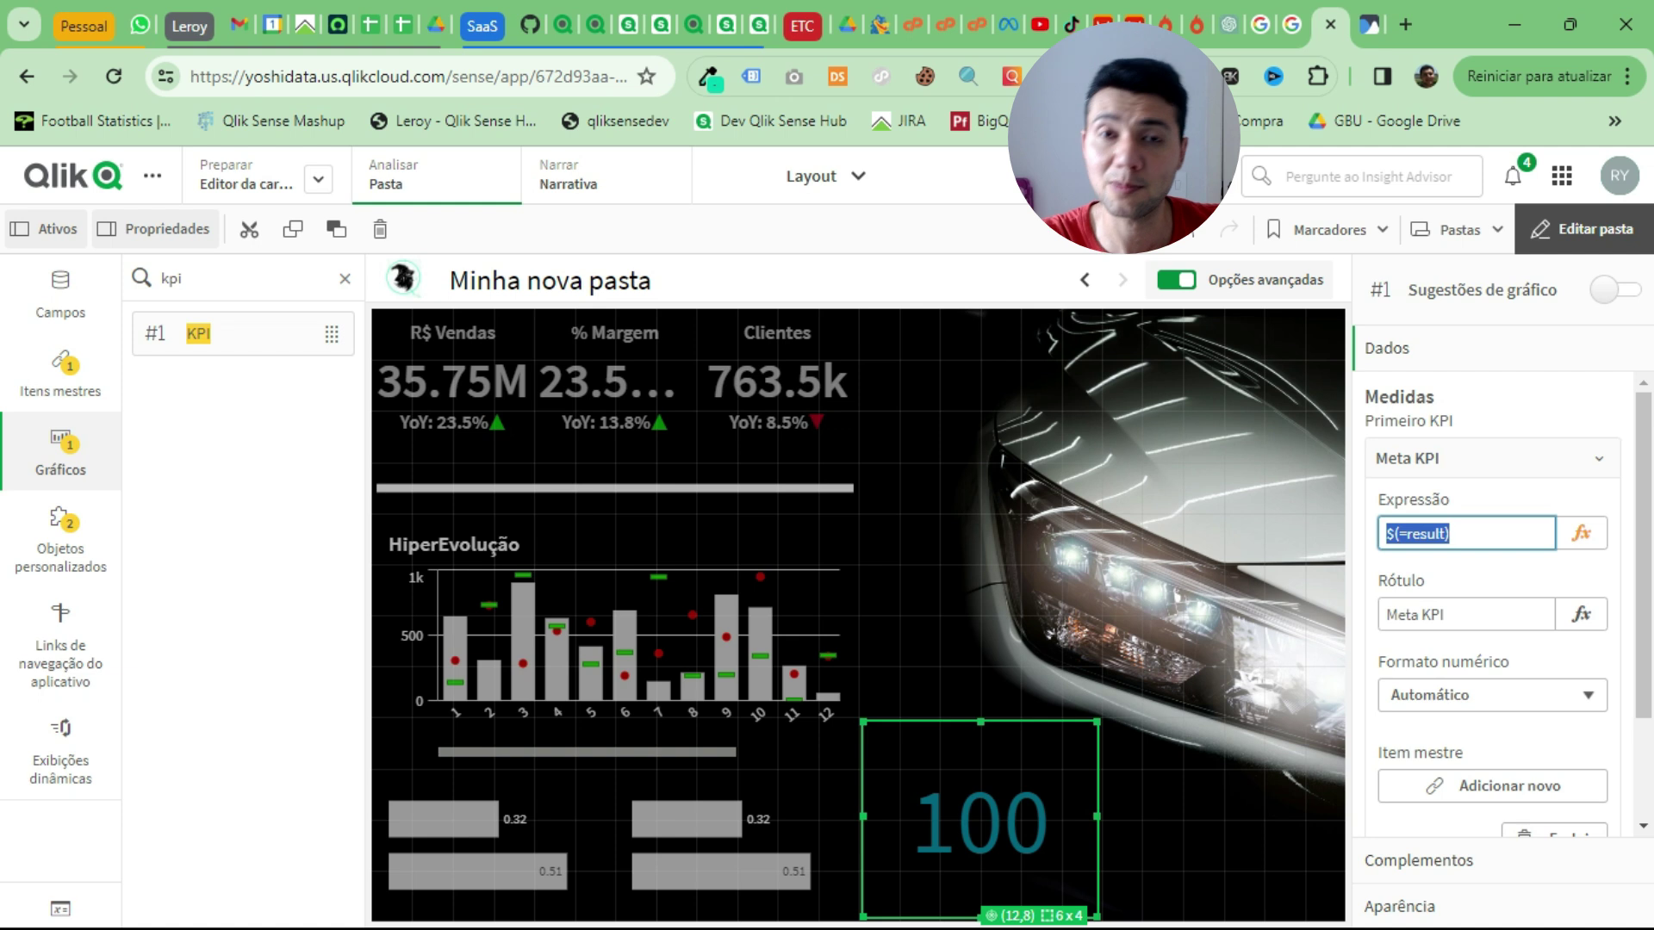
Step: Enable conditional colours in the KPI's appearance settings, with library colours switched off
{"action": "left_click", "coordinate": [1399, 906]}
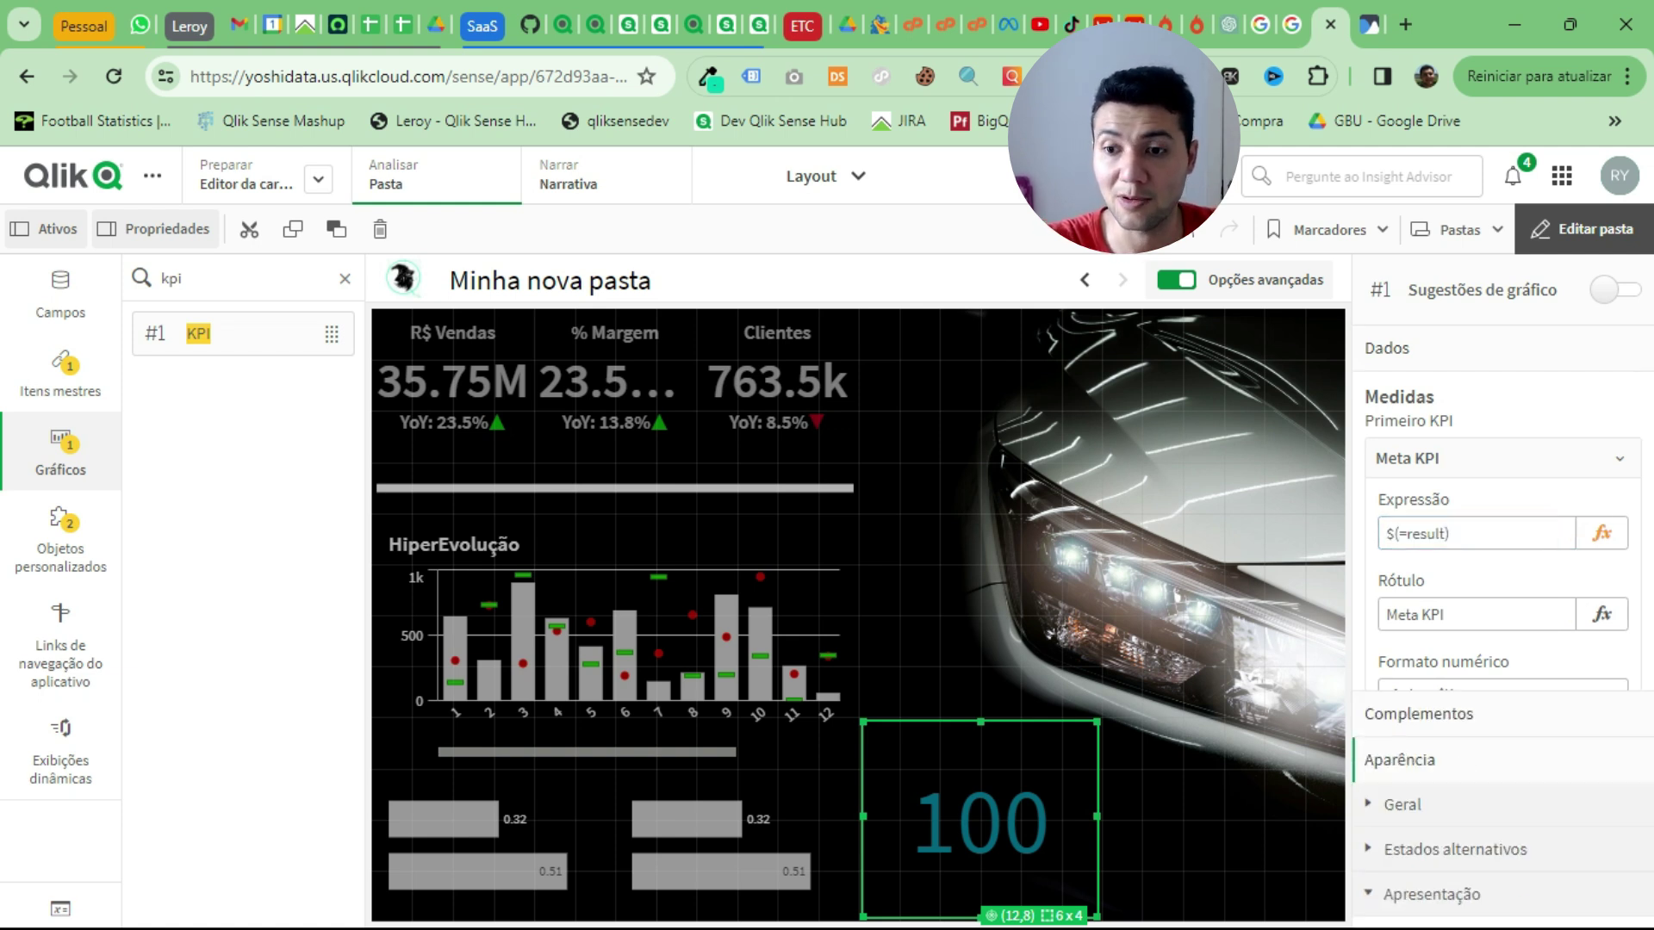
{"action": "scroll", "coordinate": [1492, 762], "scroll_direction": "down", "scroll_amount": 3}
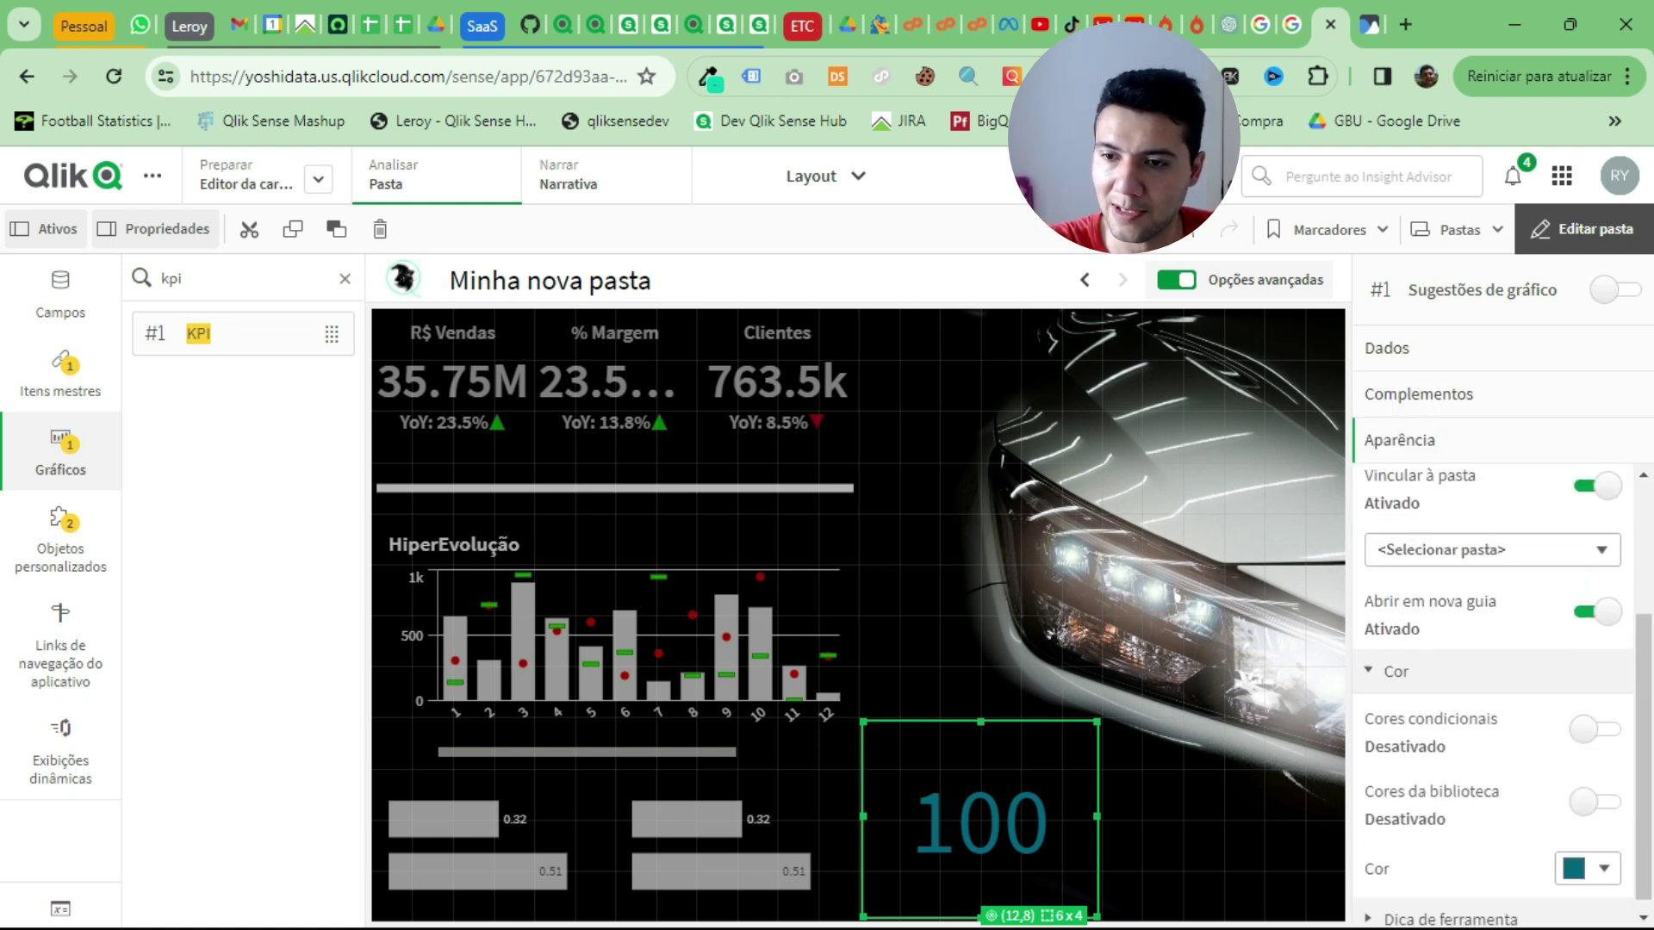
{"action": "left_click", "coordinate": [1593, 716]}
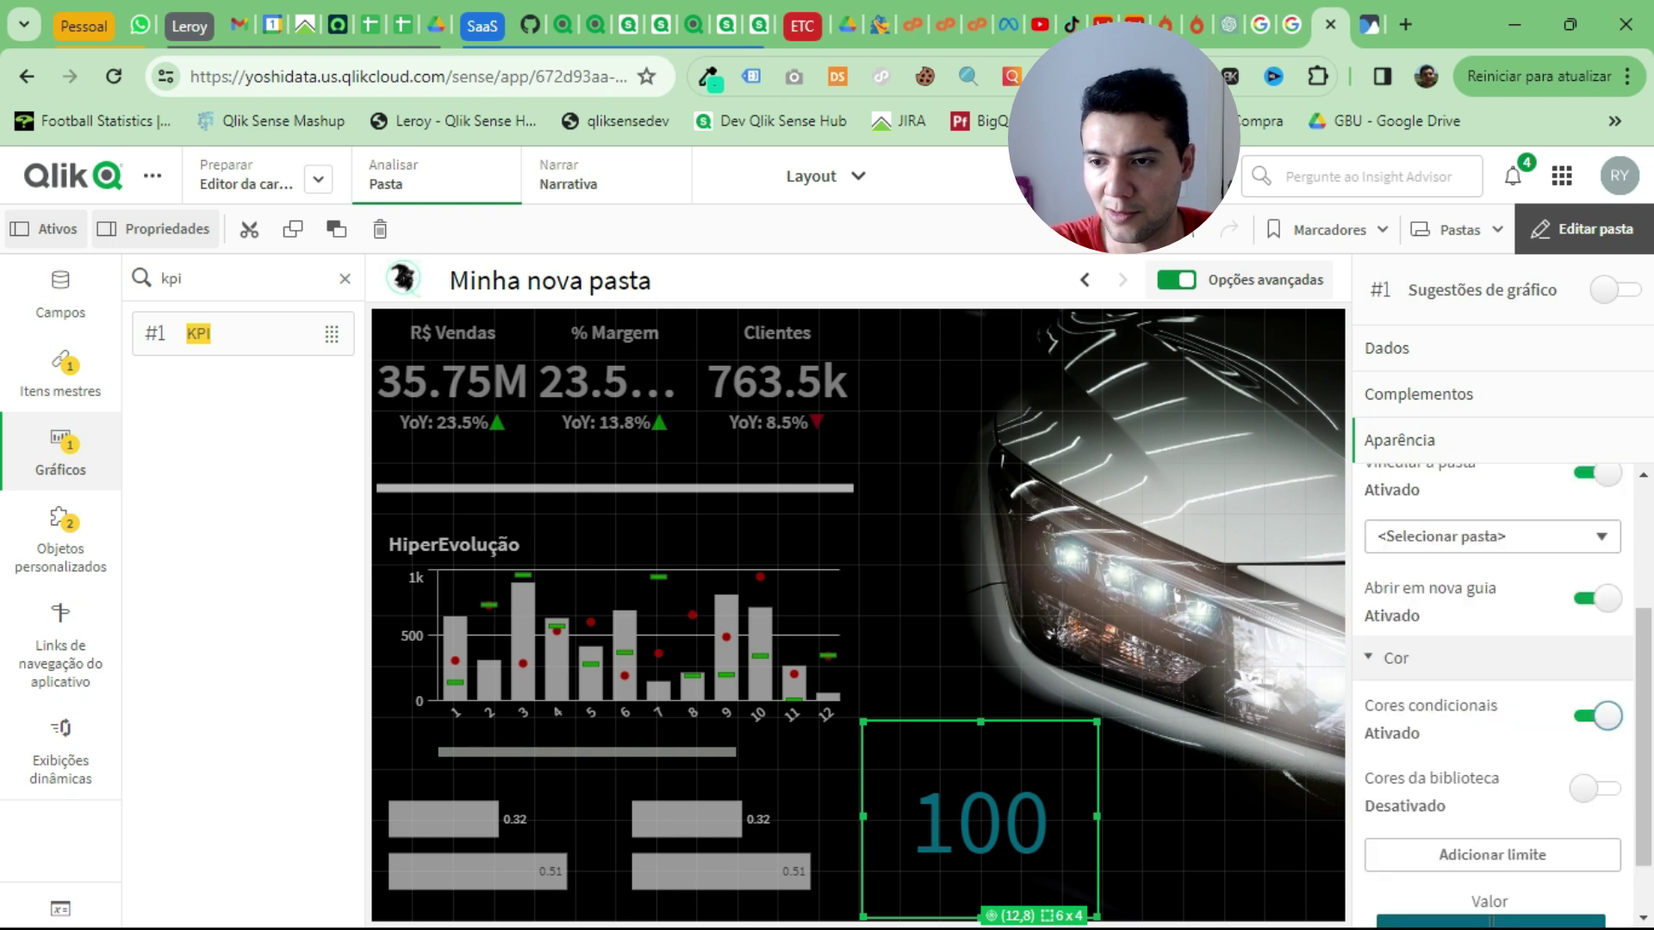
{"action": "left_click", "coordinate": [1594, 789]}
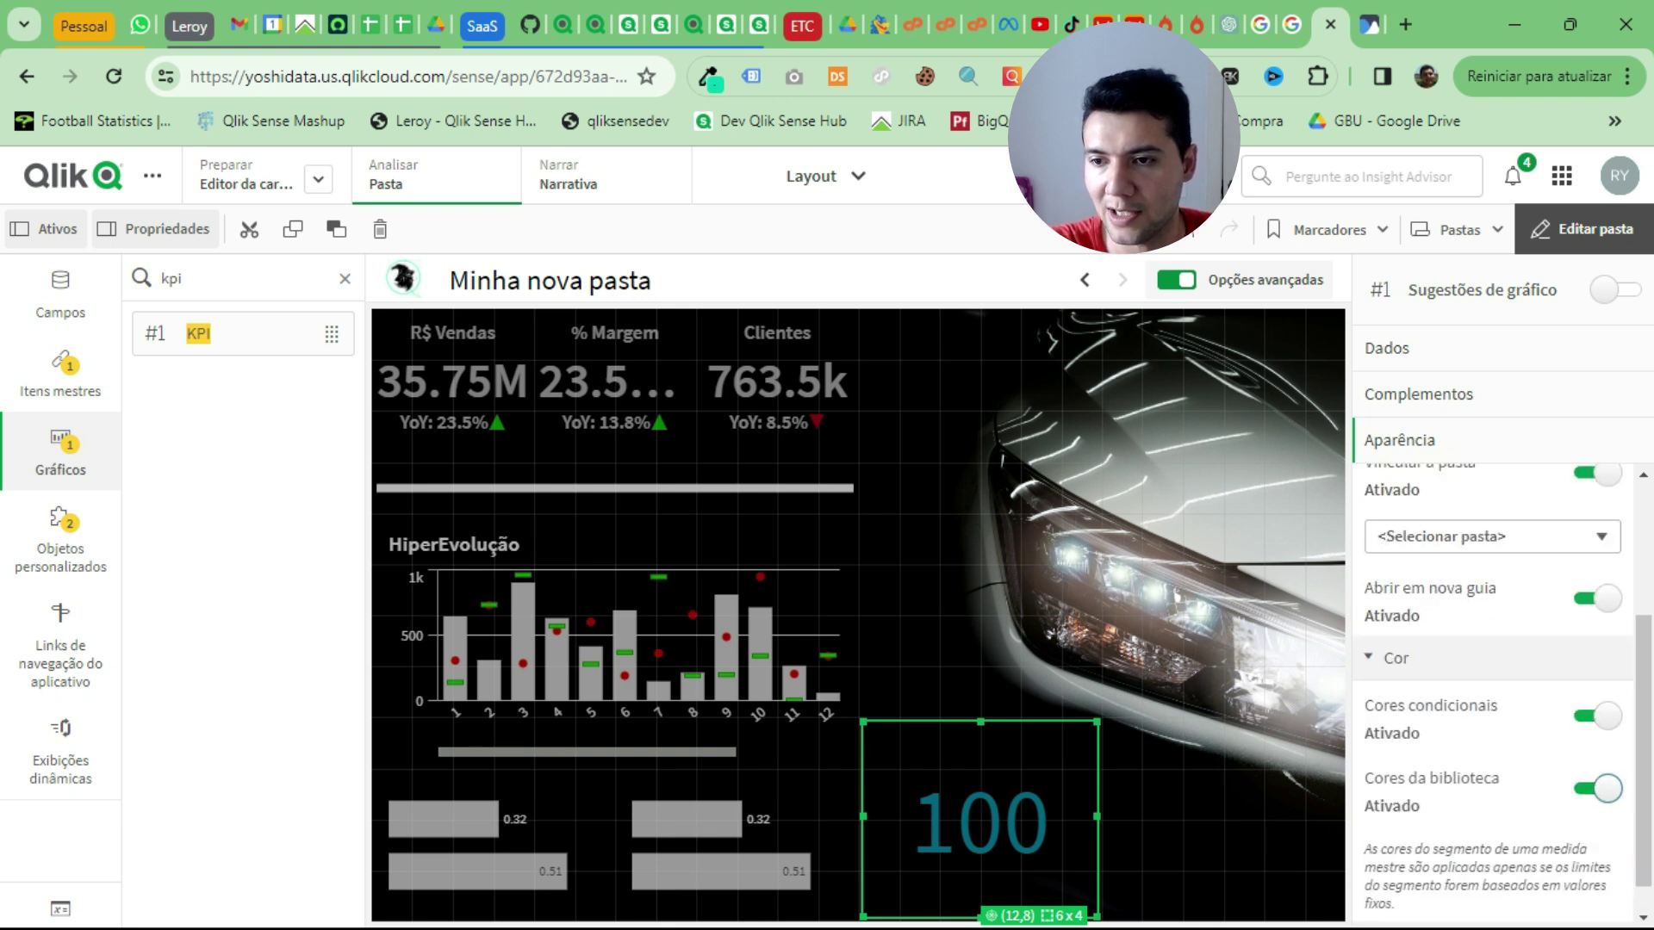
{"action": "left_click", "coordinate": [1598, 716]}
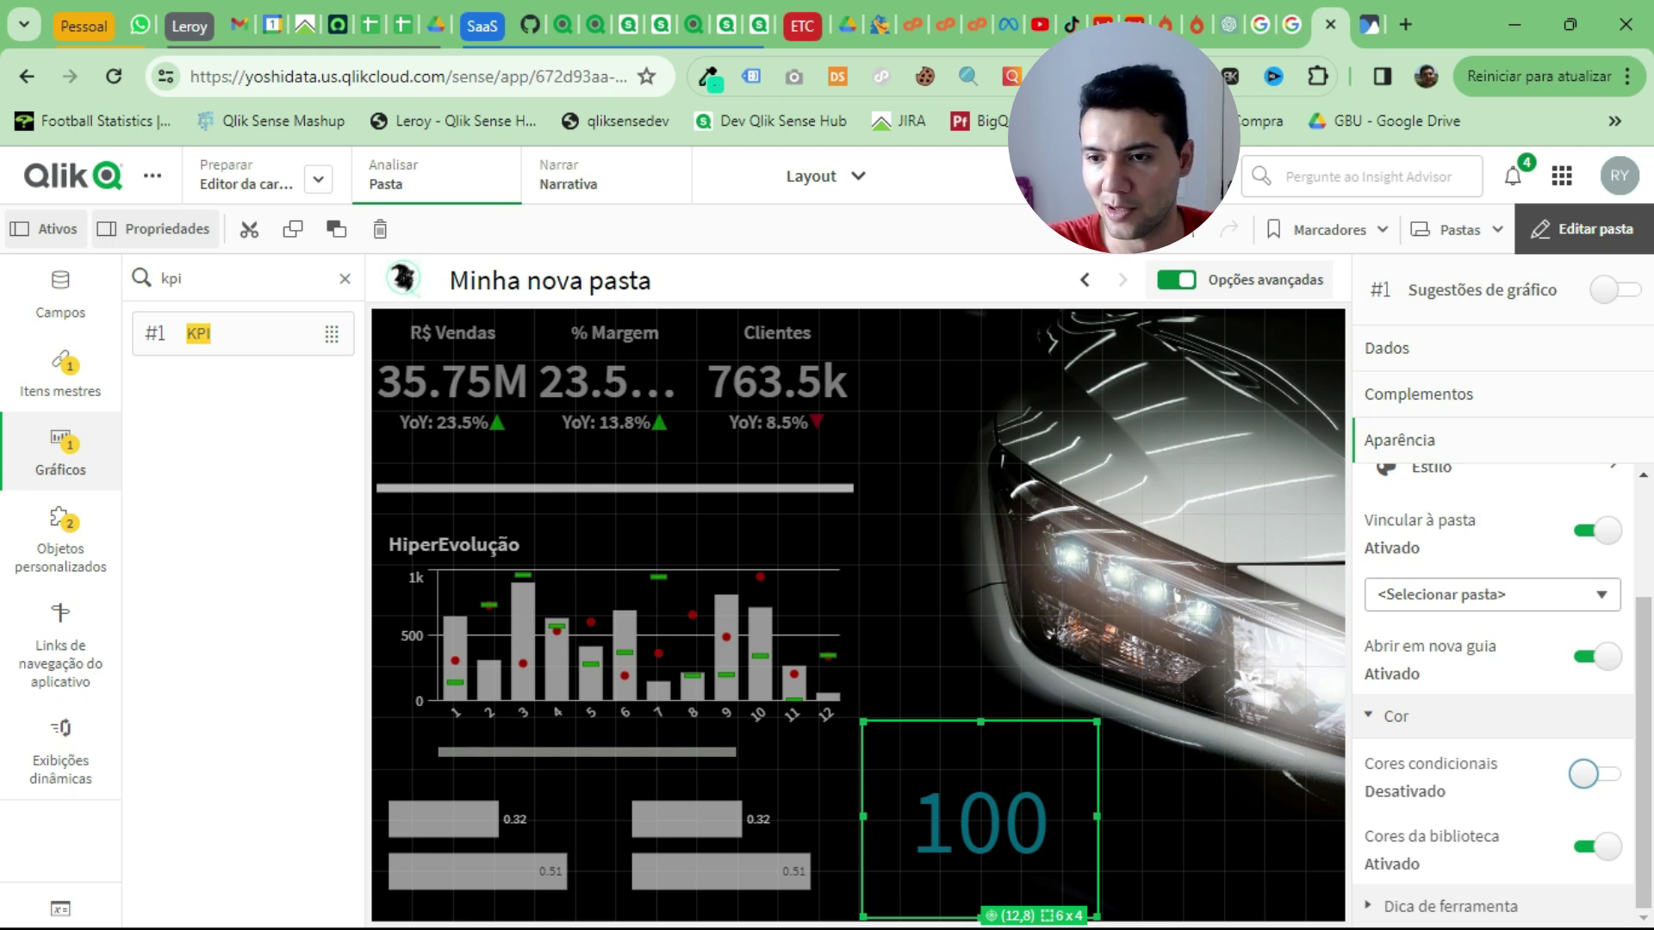
{"action": "left_click", "coordinate": [1596, 773]}
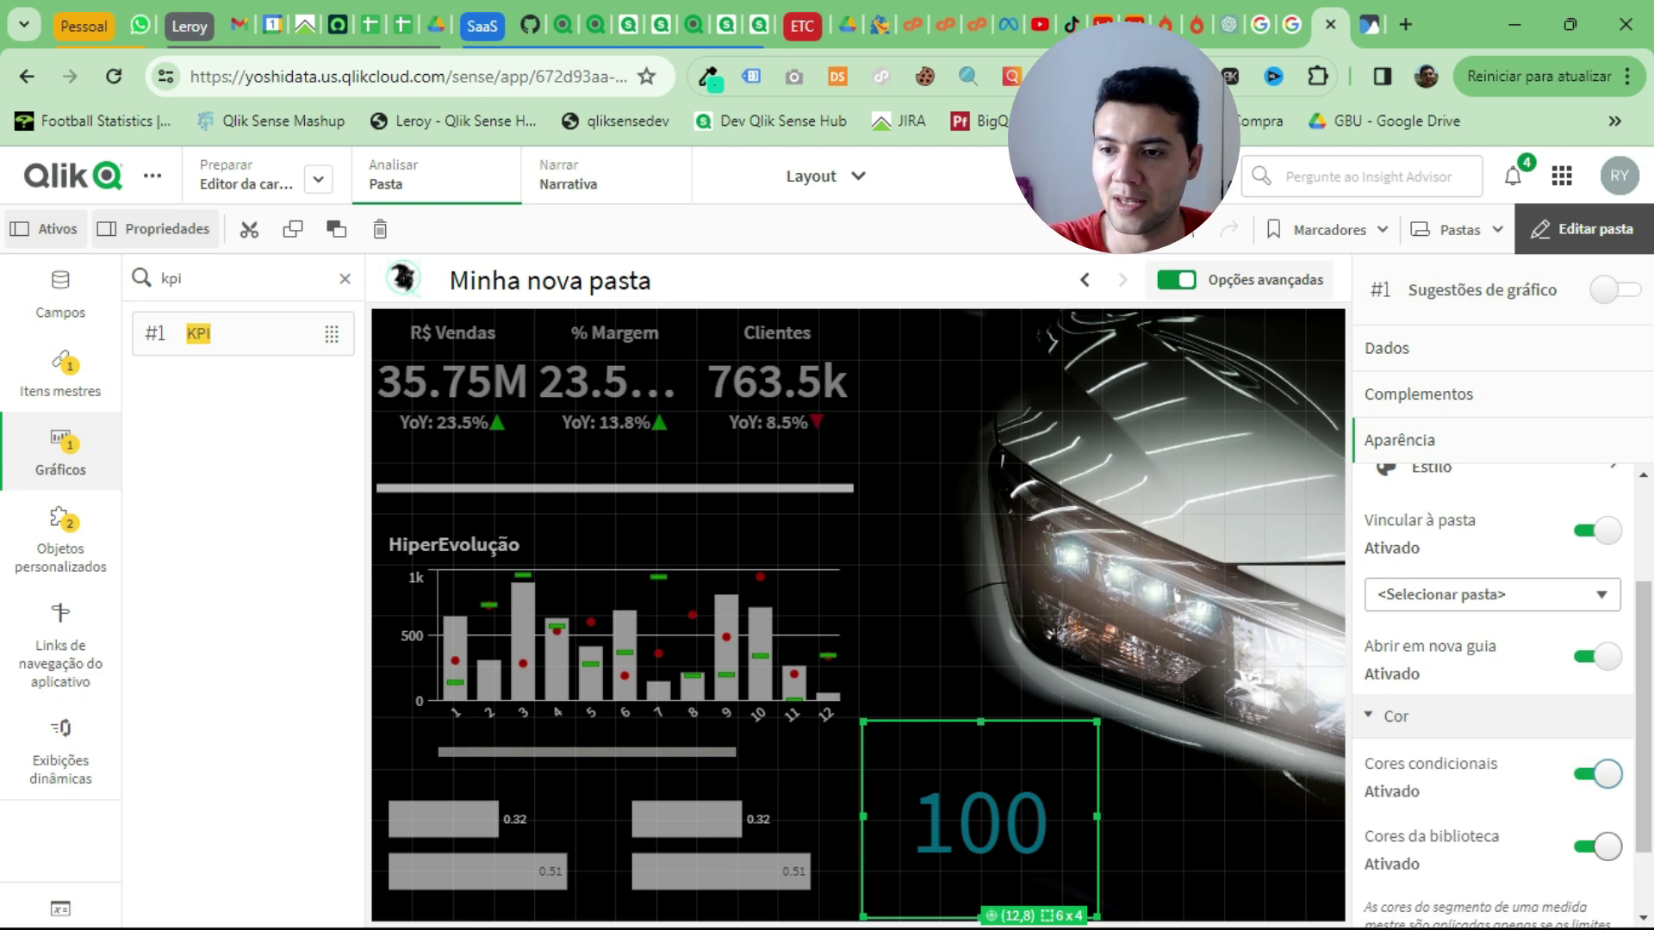
{"action": "left_click", "coordinate": [1598, 847]}
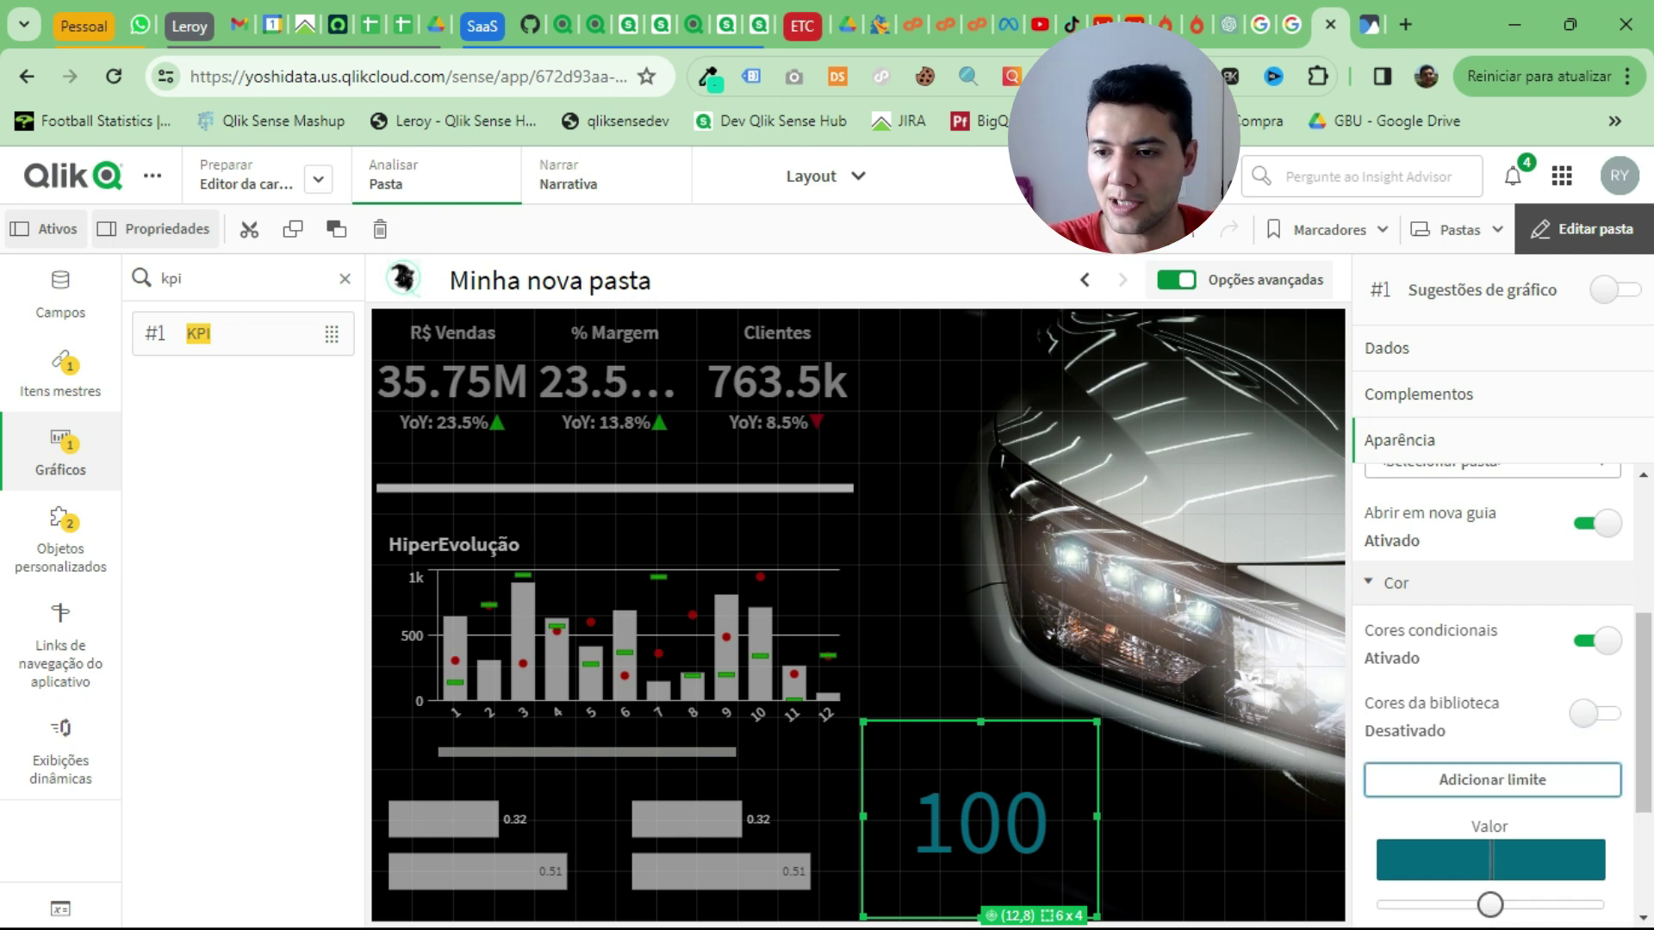
Step: Add two colour limits to the KPI and set the lower one to 70
{"action": "left_click", "coordinate": [1492, 780]}
{"action": "left_click", "coordinate": [1492, 568]}
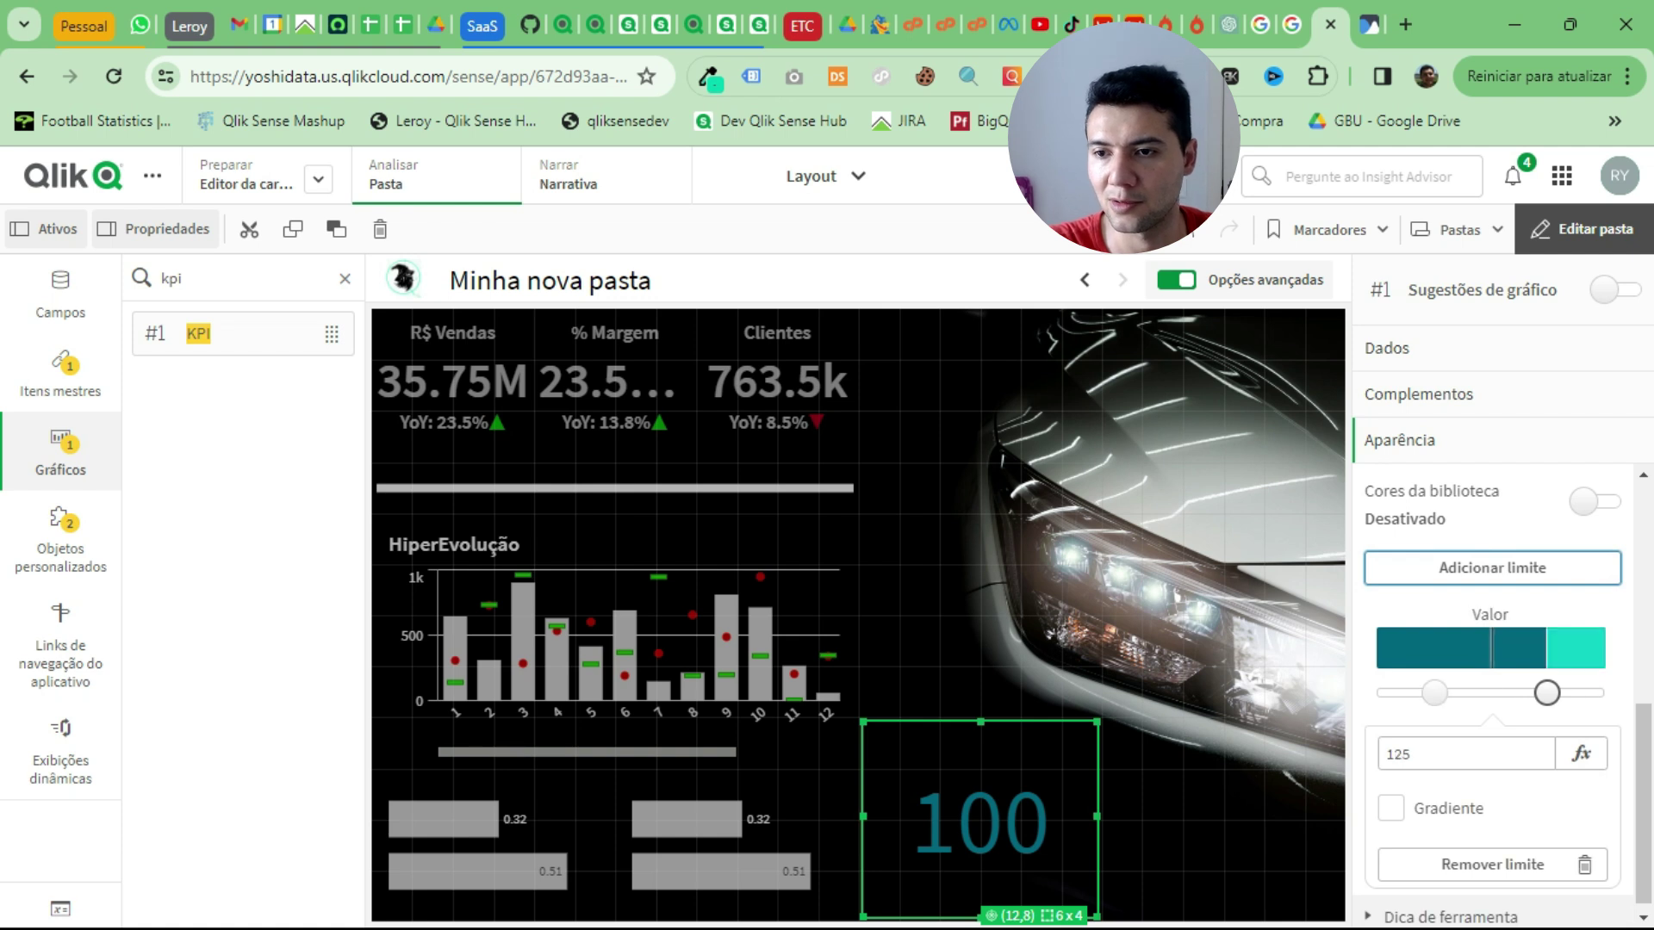
{"action": "left_click", "coordinate": [1434, 693]}
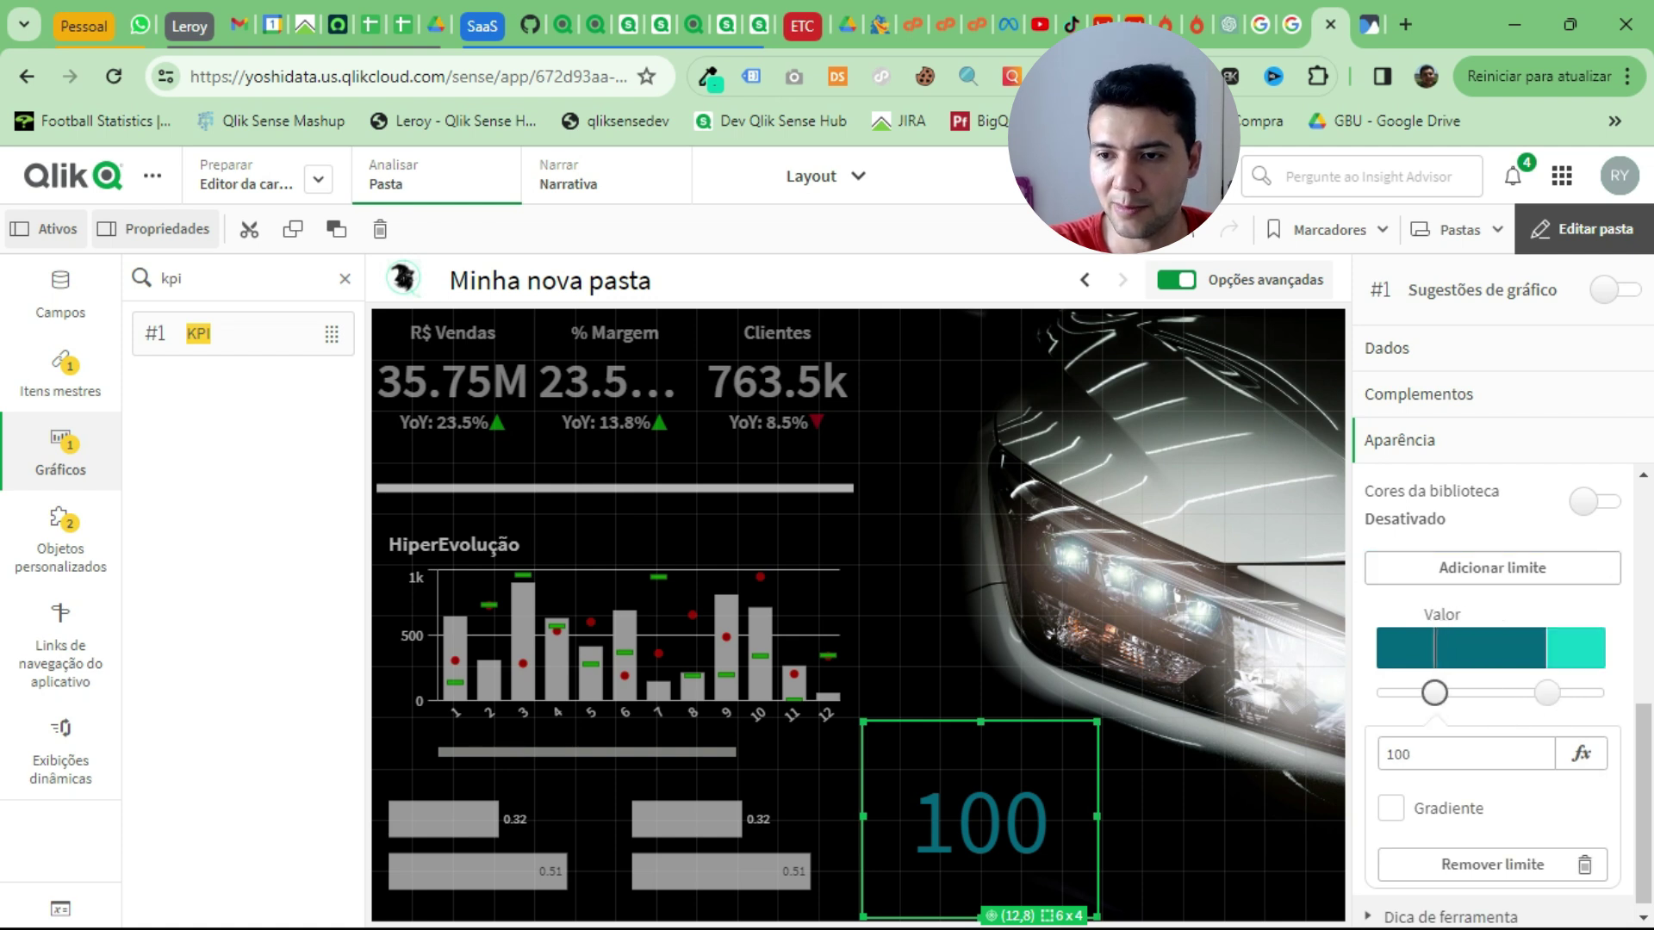
{"action": "double_click", "coordinate": [1398, 754]}
{"action": "key", "text": "BackSpace"}
{"action": "type", "text": "70"}
{"action": "key", "text": "Return"}
Step: Set the KPI's upper colour limit to 100
{"action": "left_click", "coordinate": [1547, 693]}
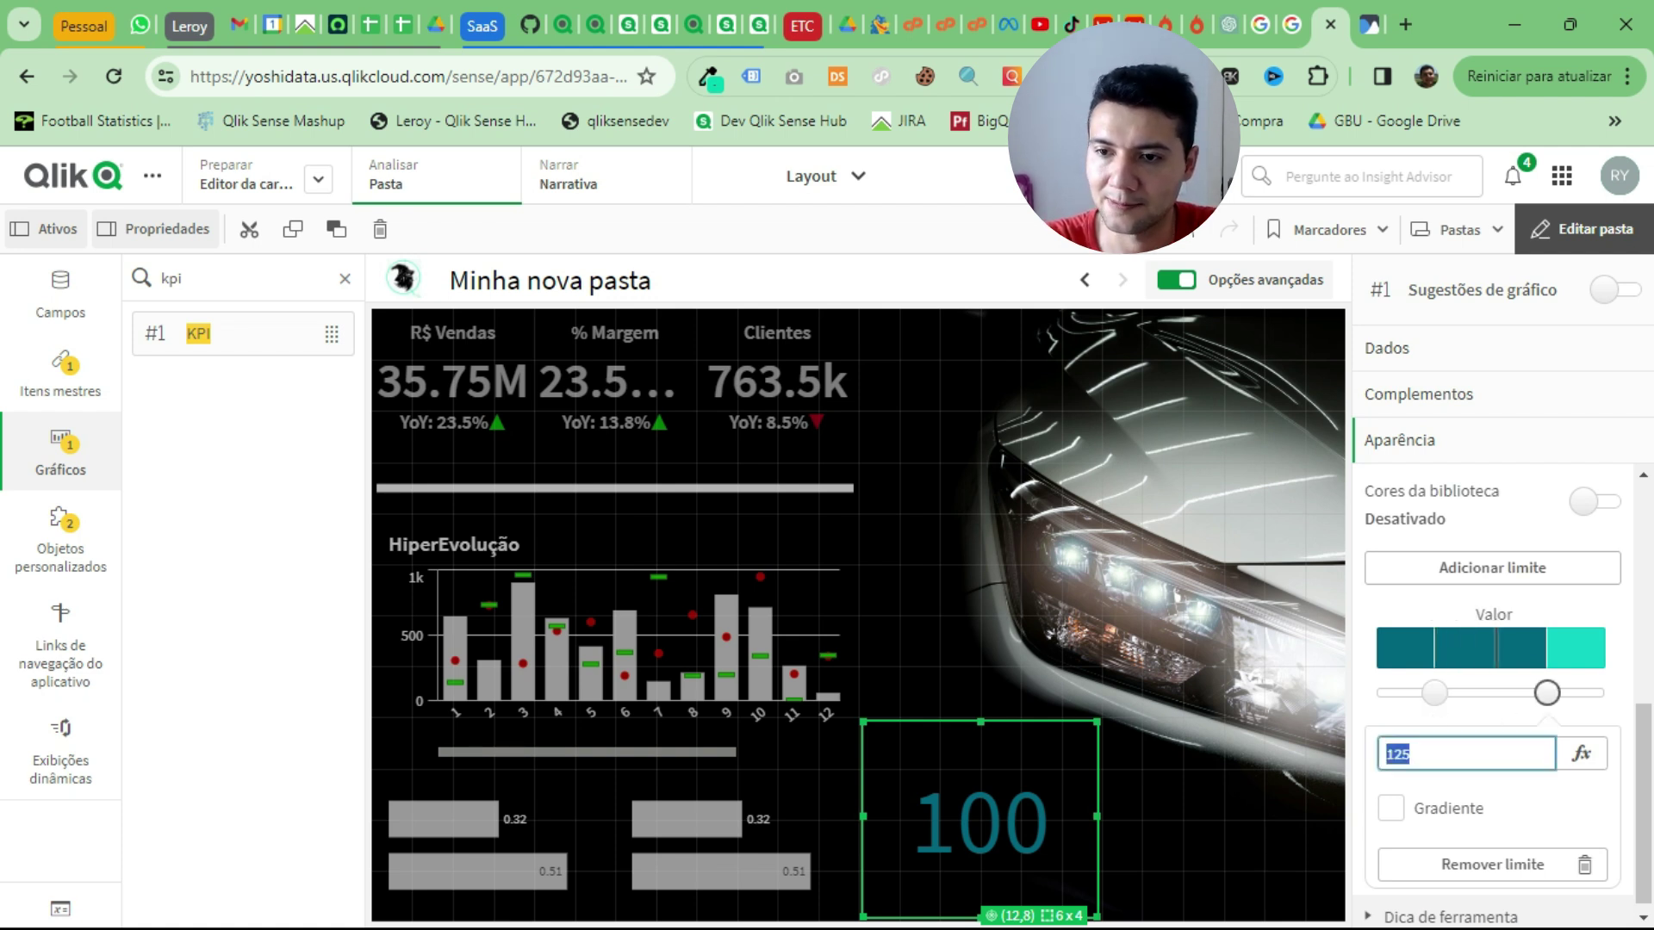
{"action": "type", "text": "10"}
{"action": "key", "text": "Return"}
{"action": "left_click", "coordinate": [1402, 753]}
{"action": "type", "text": "0"}
{"action": "key", "text": "Return"}
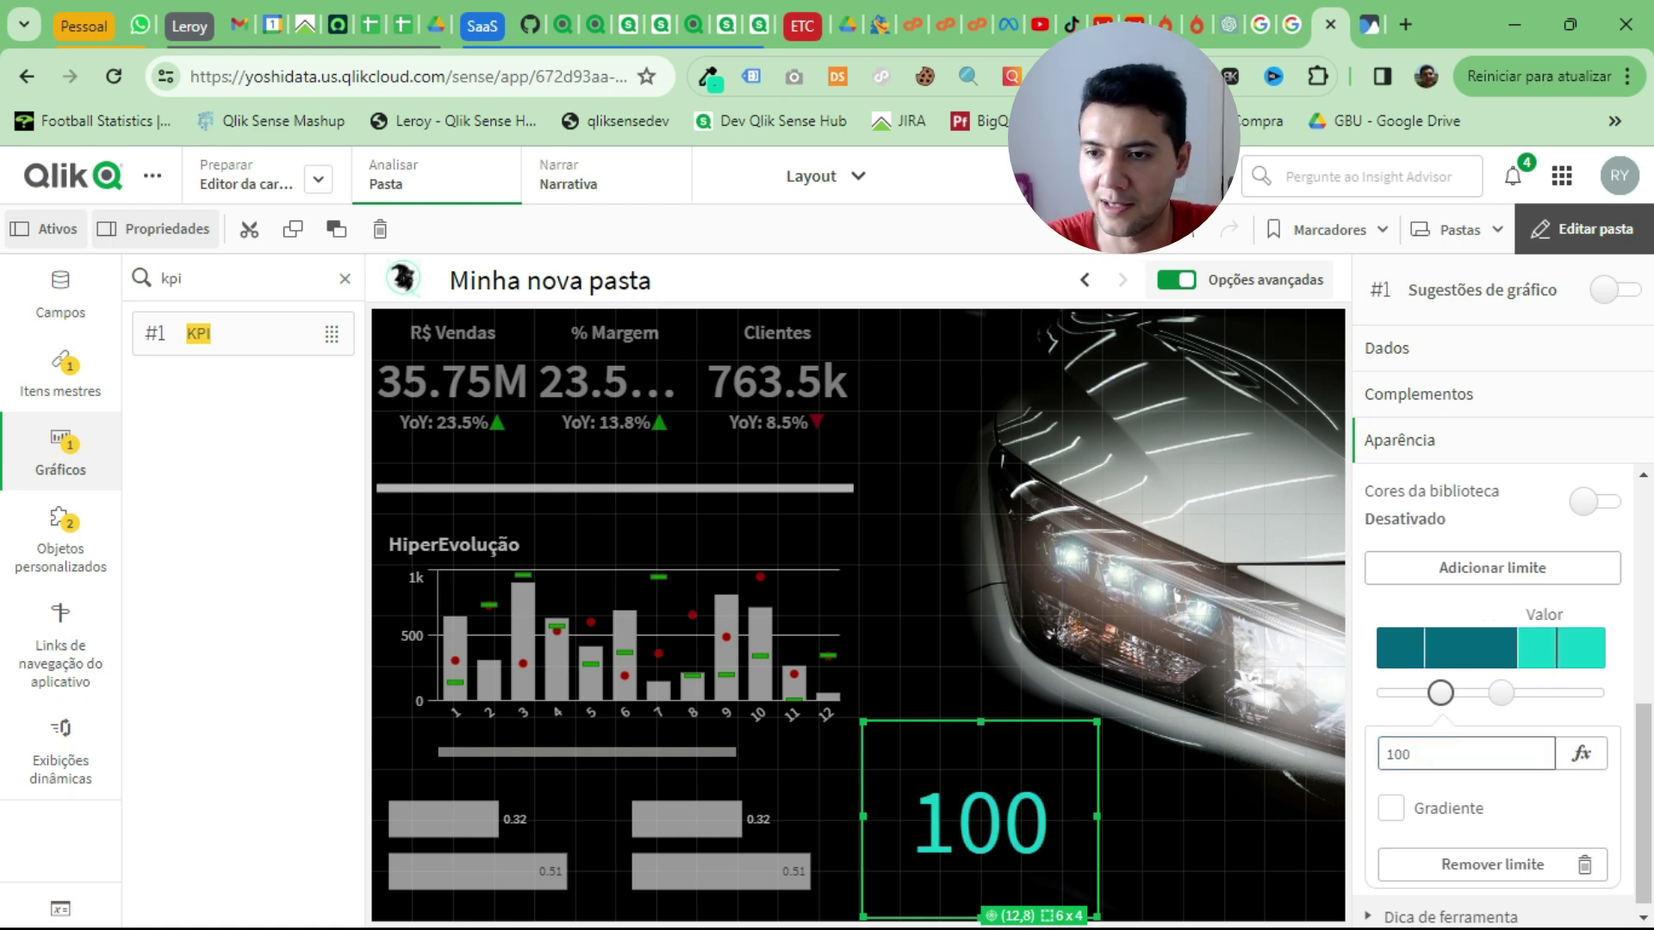
Step: Colour the range above the upper limit bright green, about #07cf00, with the colour wheel
{"action": "left_click", "coordinate": [1576, 648]}
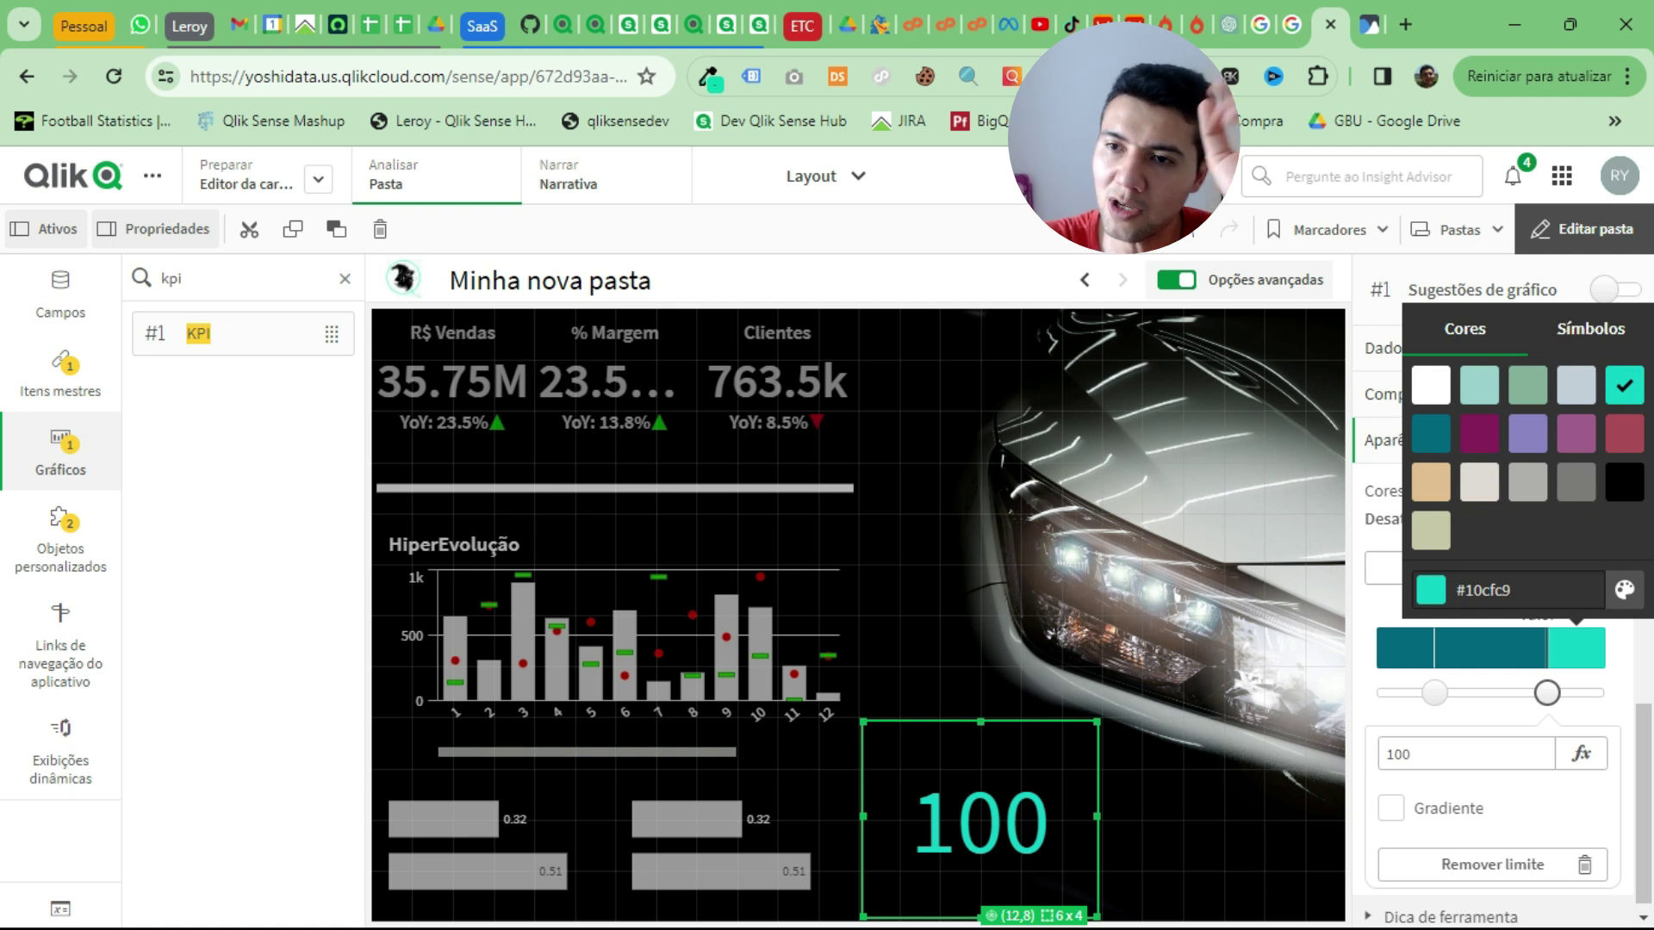
{"action": "left_click", "coordinate": [1625, 589]}
{"action": "left_click_drag", "start_coordinate": [1454, 440], "coordinate": [1491, 375]}
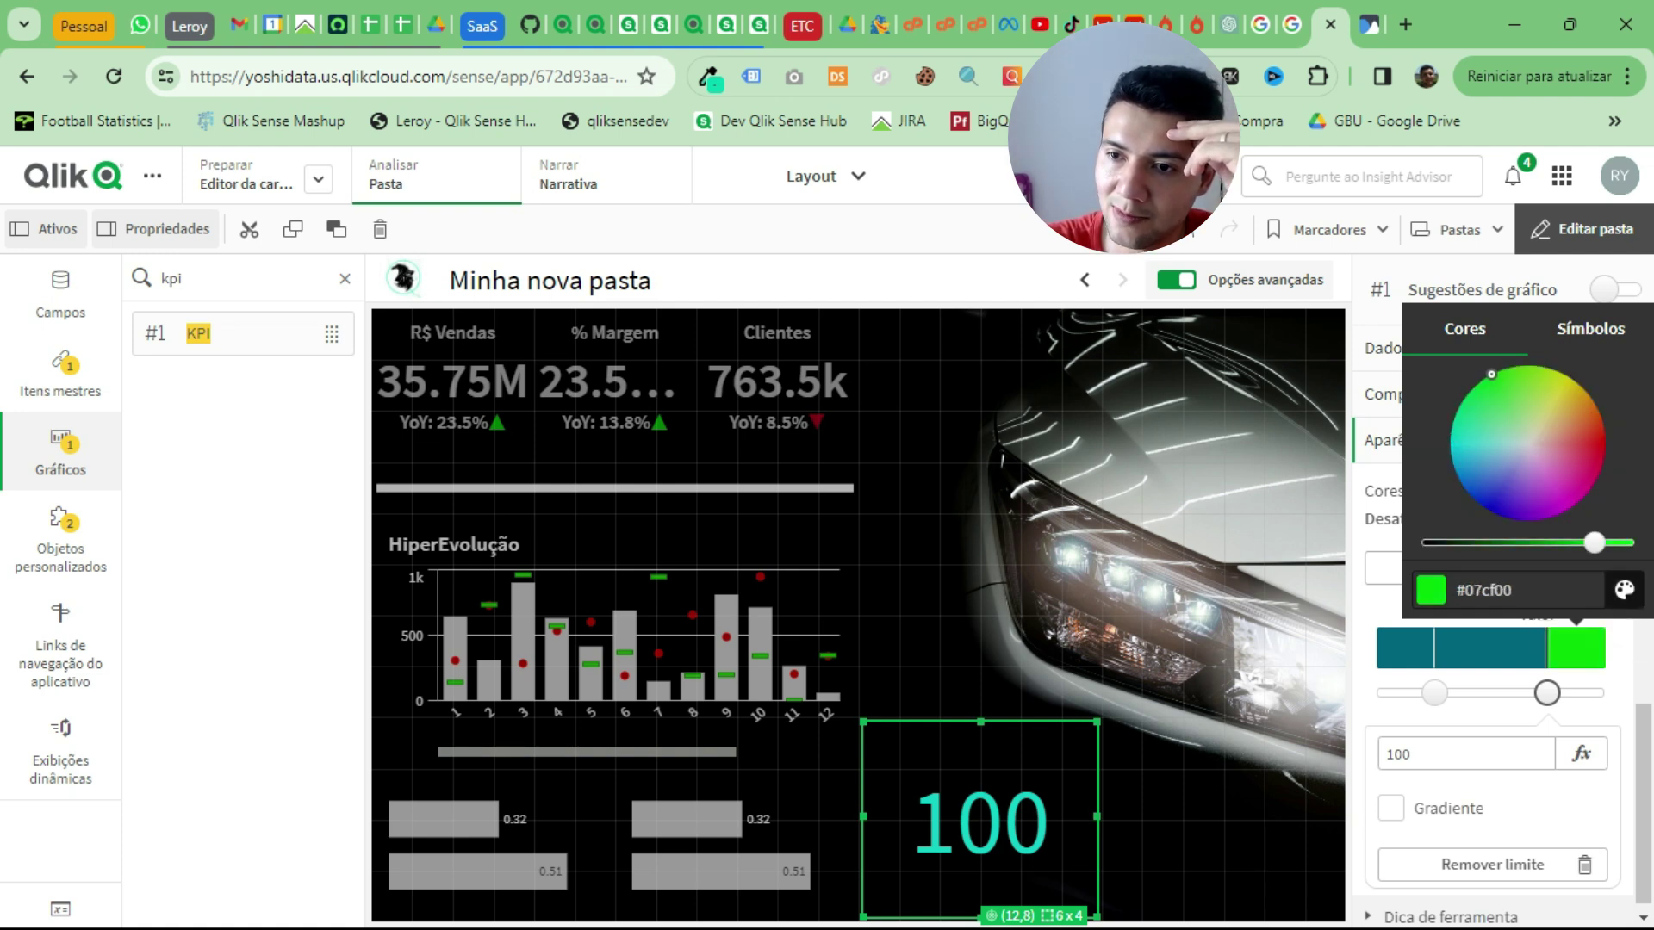
Step: Colour the middle range between the two limits bright yellow, about #e5e600, with the colour wheel
{"action": "left_click", "coordinate": [1491, 648]}
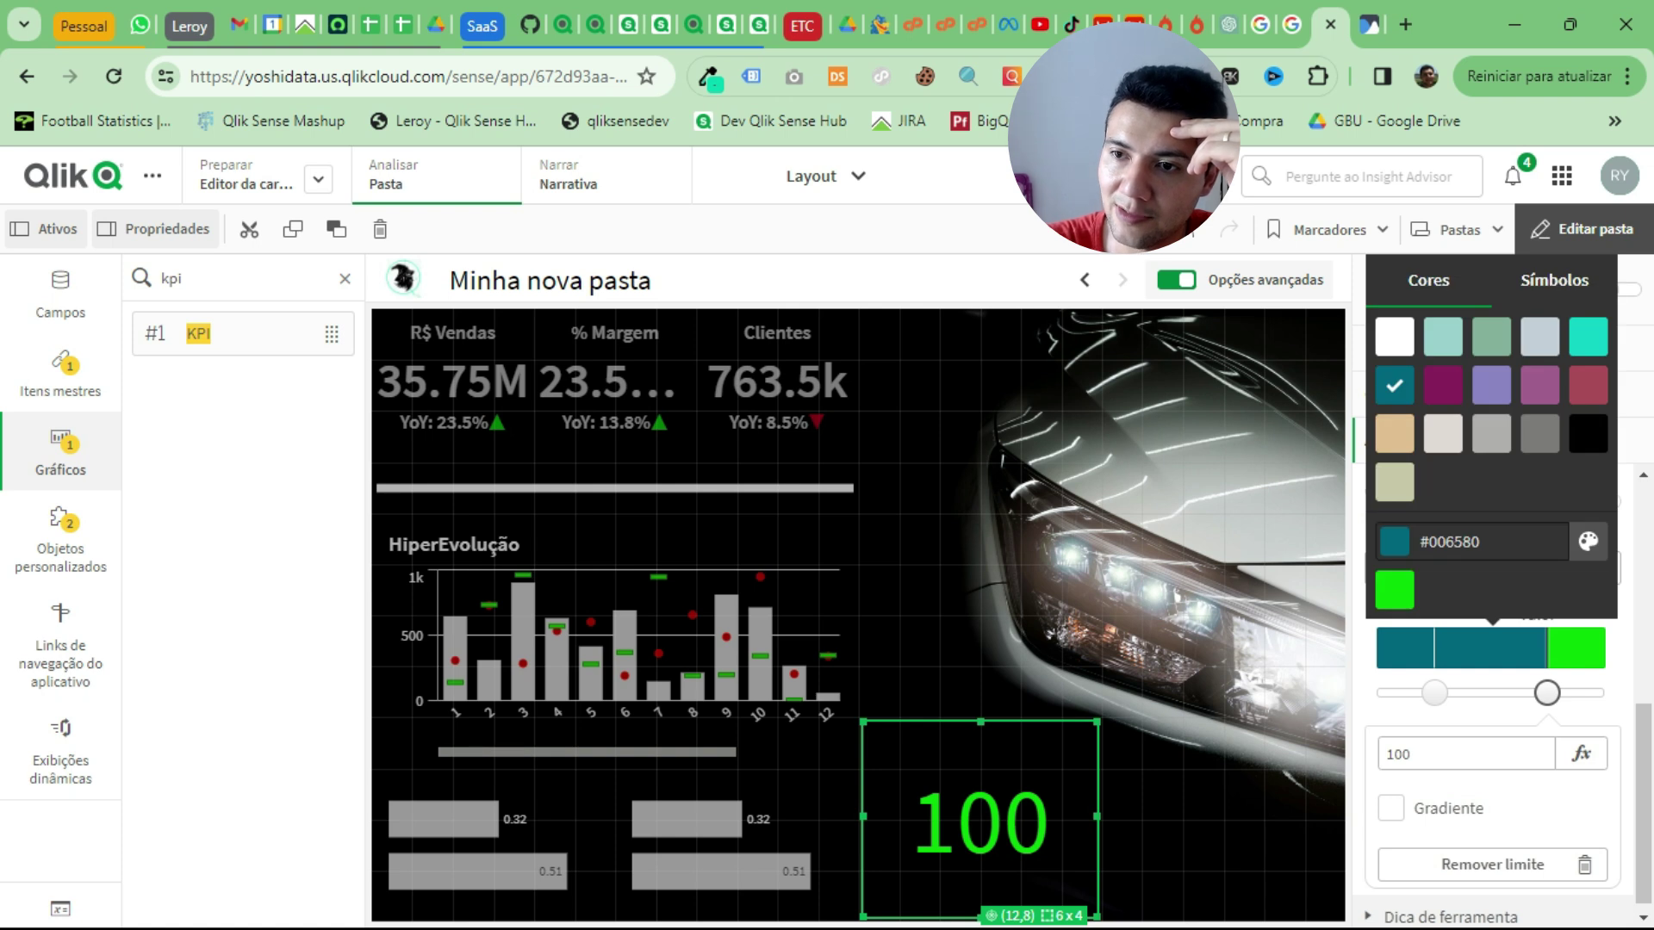
{"action": "left_click", "coordinate": [1587, 541]}
{"action": "left_click", "coordinate": [1533, 330]}
{"action": "left_click_drag", "start_coordinate": [1491, 494], "coordinate": [1576, 494]}
{"action": "mouse_move", "coordinate": [1533, 330]}
{"action": "left_mouse_down"}
{"action": "mouse_move", "coordinate": [1513, 321]}
{"action": "mouse_move", "coordinate": [1530, 328]}
{"action": "left_mouse_up"}
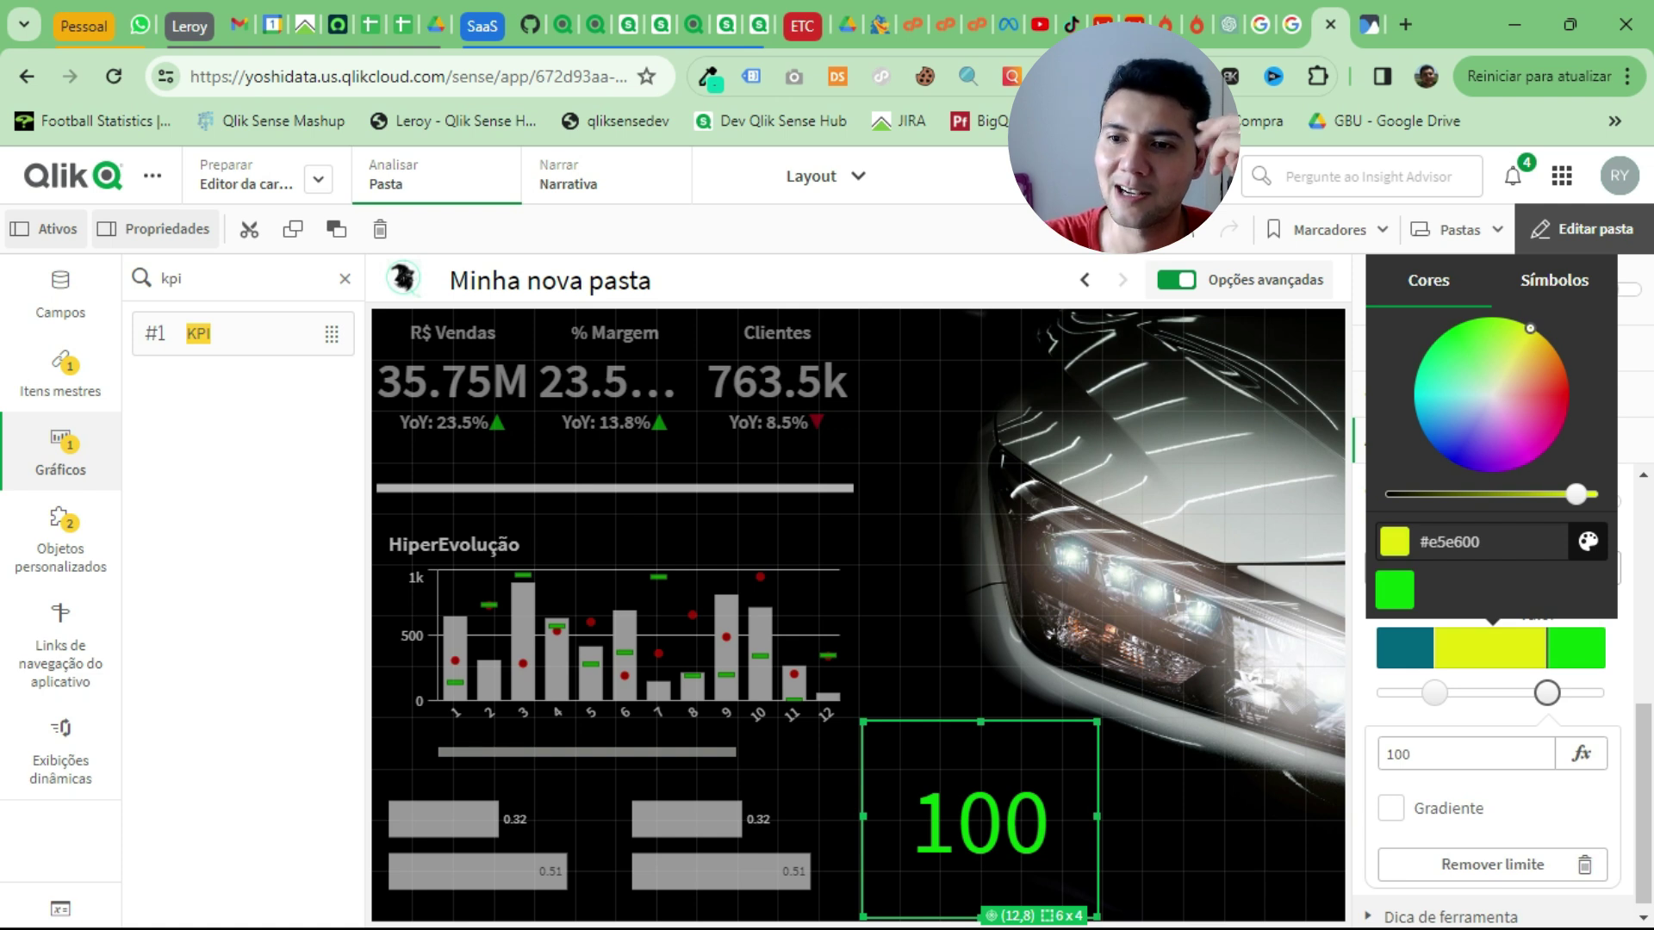
Step: Colour the range below the lower limit bright red, about #f50010, and close the colour picker
{"action": "left_click", "coordinate": [1404, 648]}
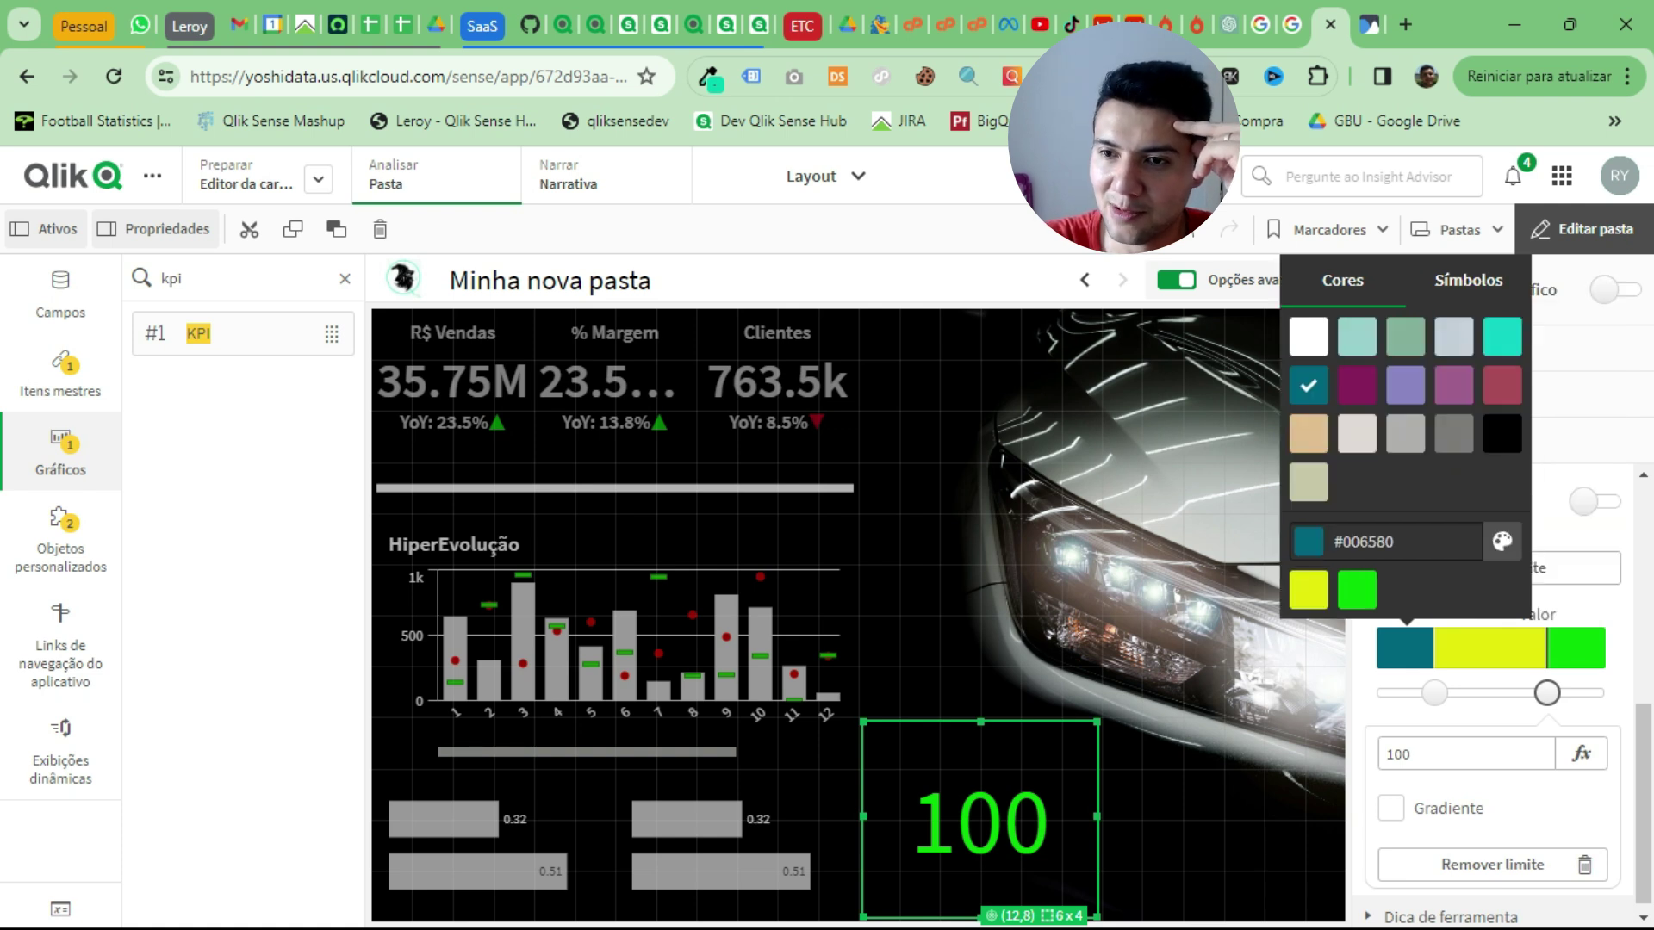
{"action": "left_click", "coordinate": [1503, 541]}
{"action": "left_click", "coordinate": [1474, 392]}
{"action": "left_click_drag", "start_coordinate": [1474, 392], "coordinate": [1482, 399]}
{"action": "left_click_drag", "start_coordinate": [1404, 494], "coordinate": [1503, 494]}
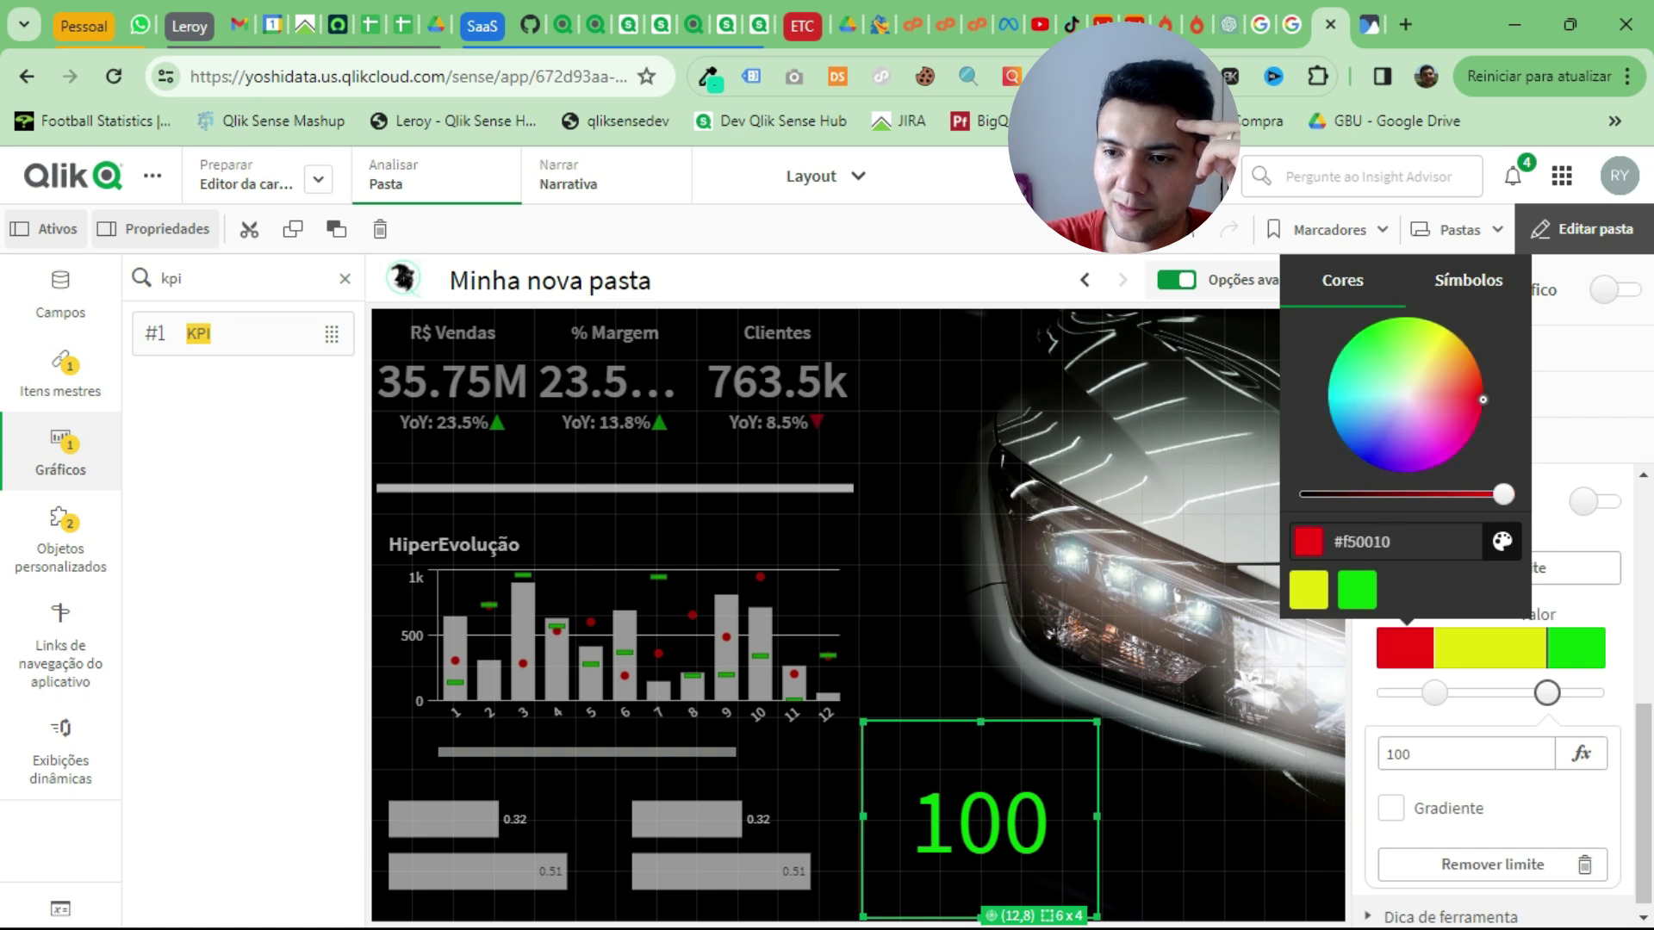
{"action": "key", "text": "Escape"}
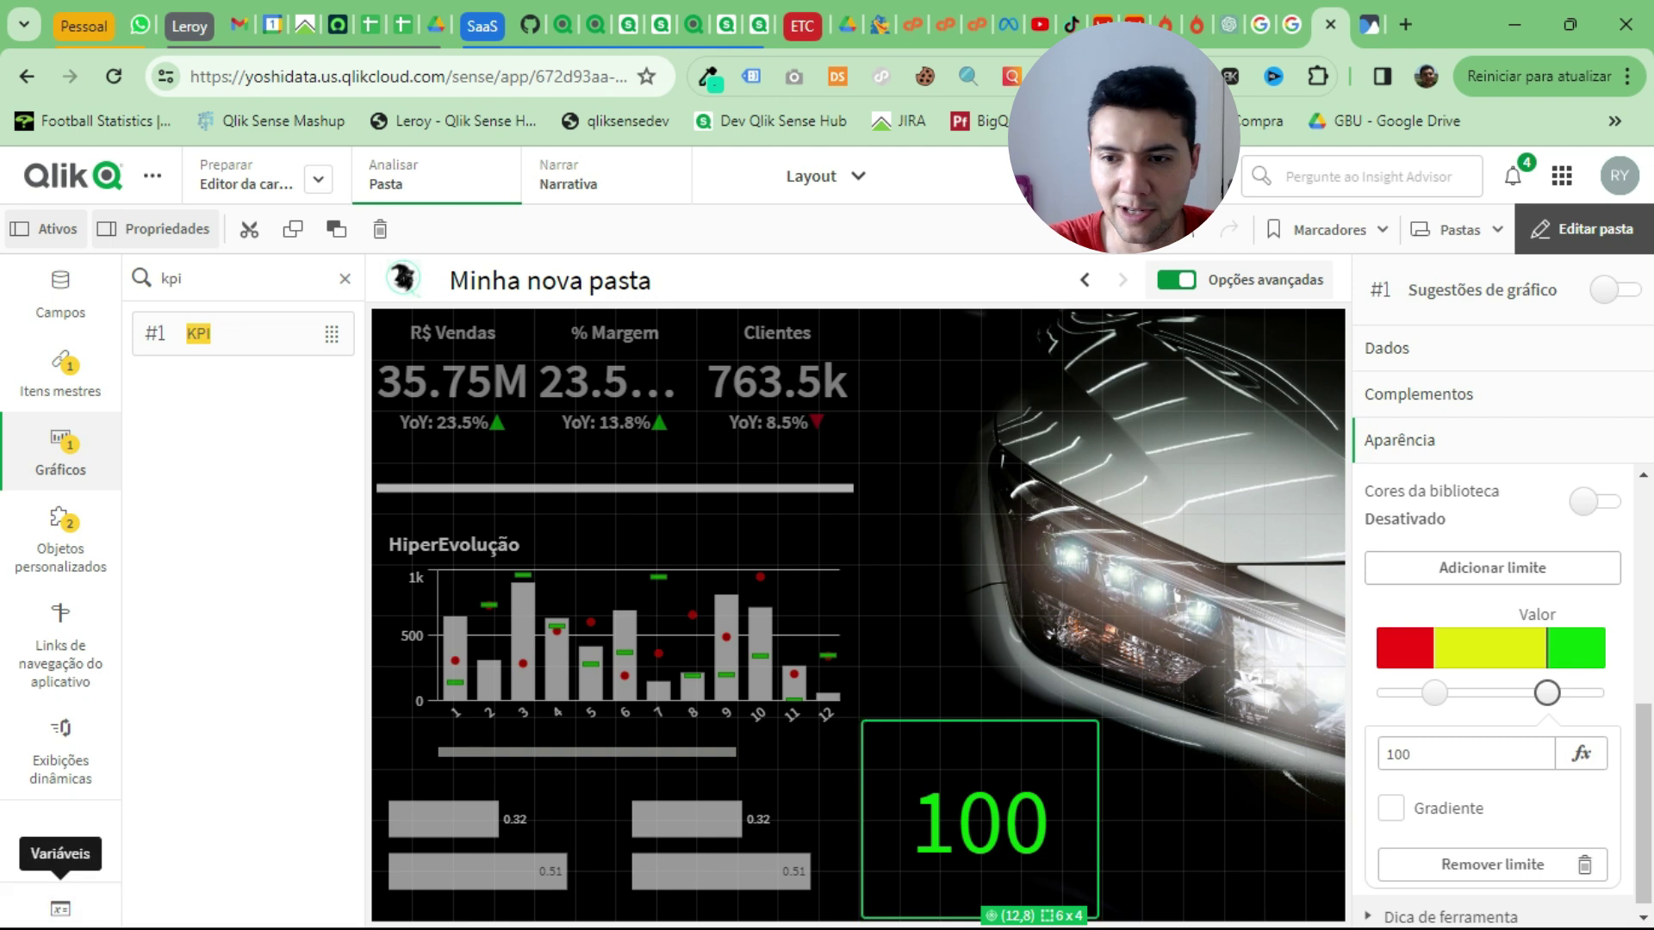
Step: Set the definition of the variable result to 70, save it and close the variables list
{"action": "left_click", "coordinate": [60, 909]}
{"action": "left_click", "coordinate": [106, 427]}
{"action": "left_click", "coordinate": [106, 523]}
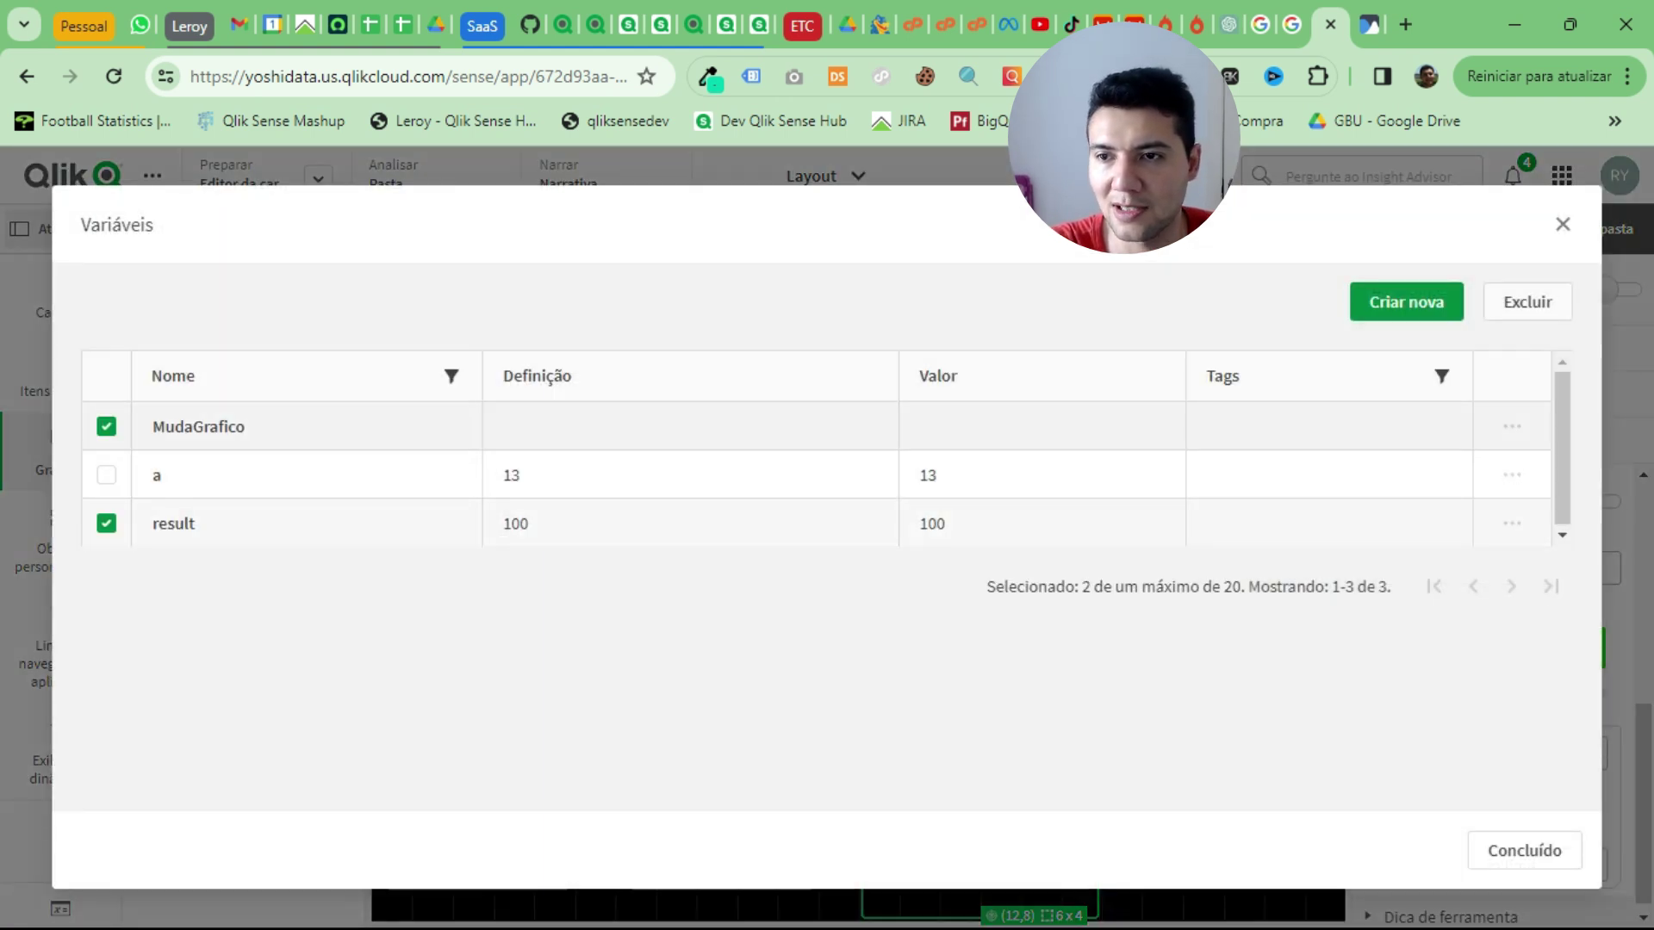
{"action": "left_click", "coordinate": [106, 523]}
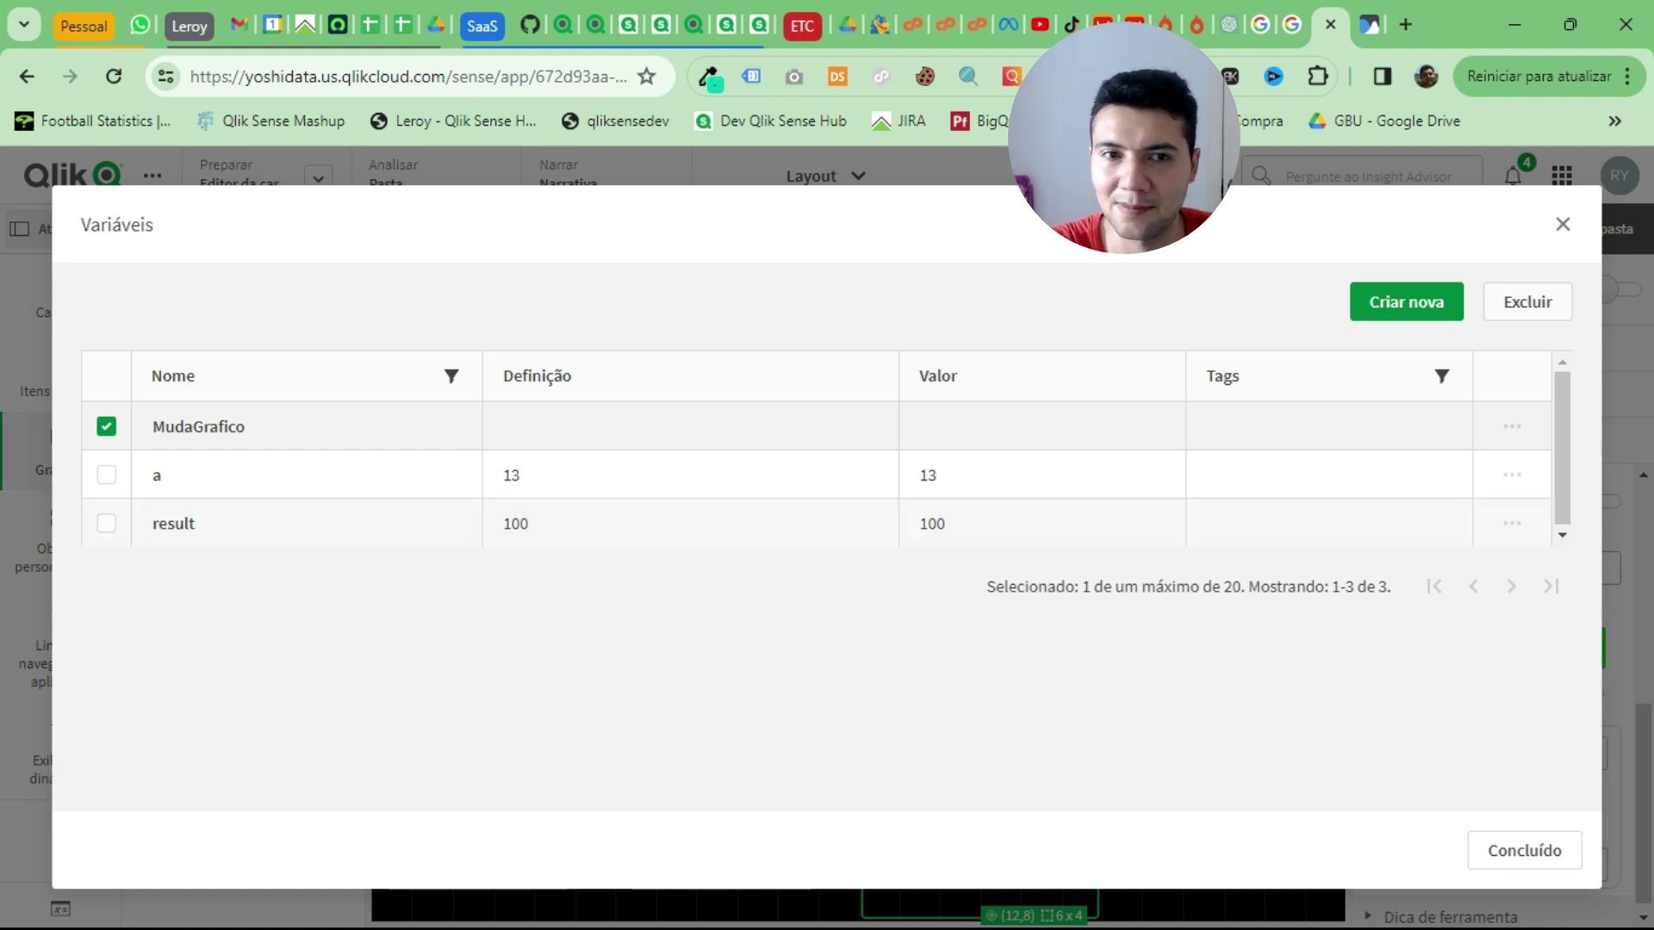
{"action": "left_click", "coordinate": [106, 426]}
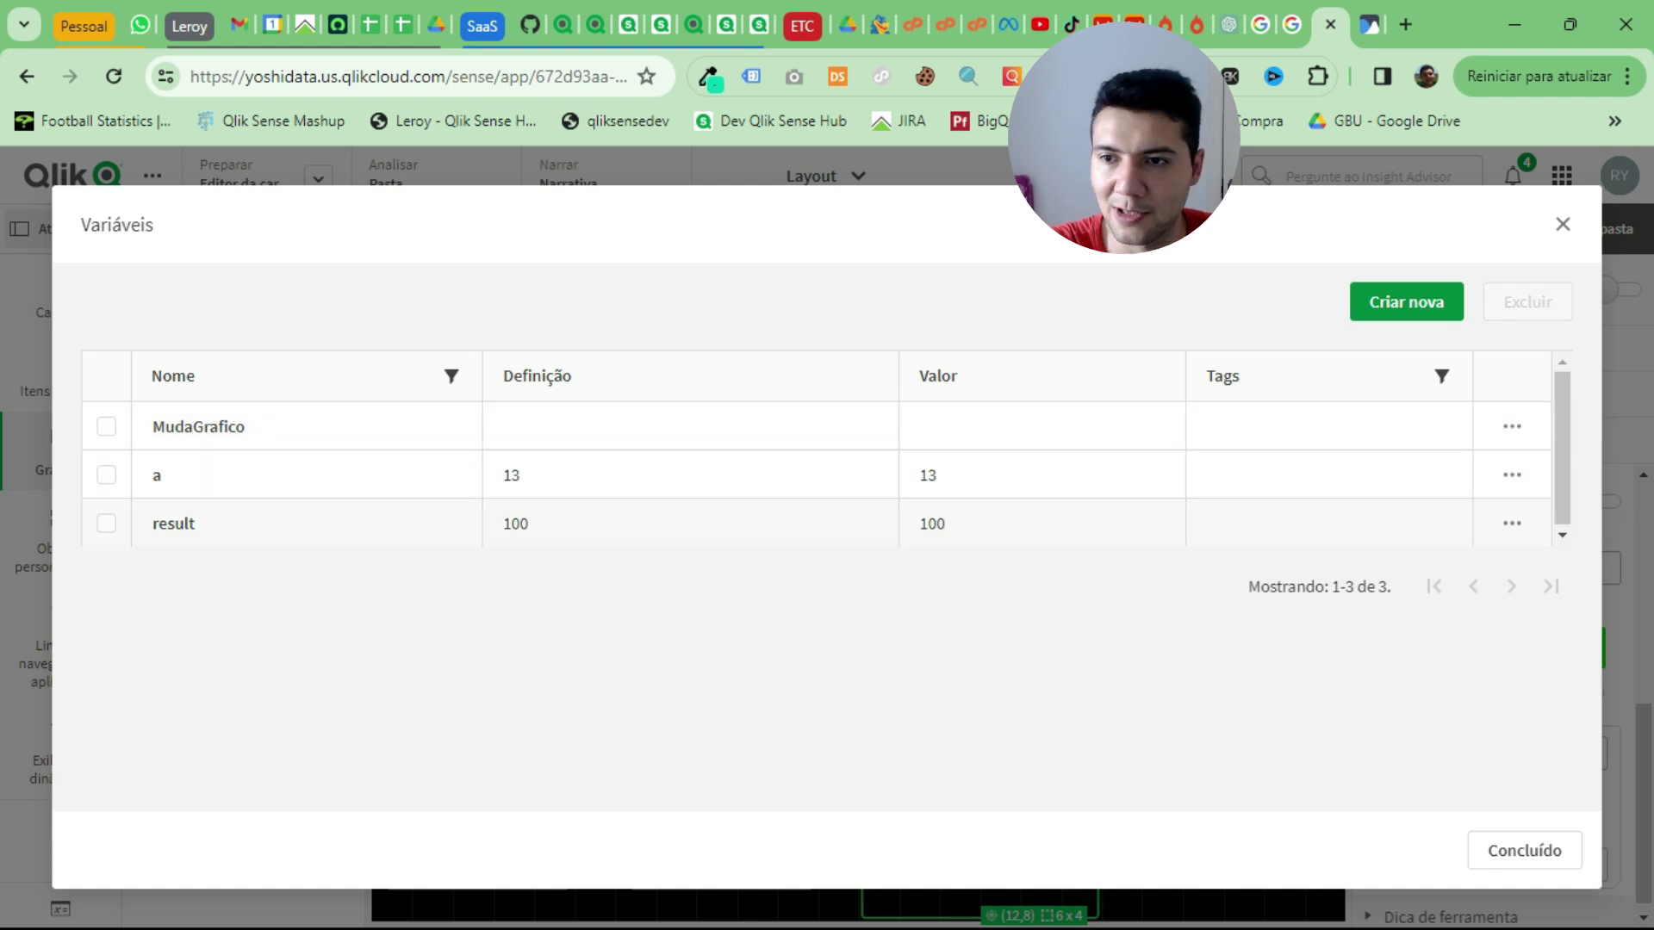
{"action": "left_click", "coordinate": [1512, 523]}
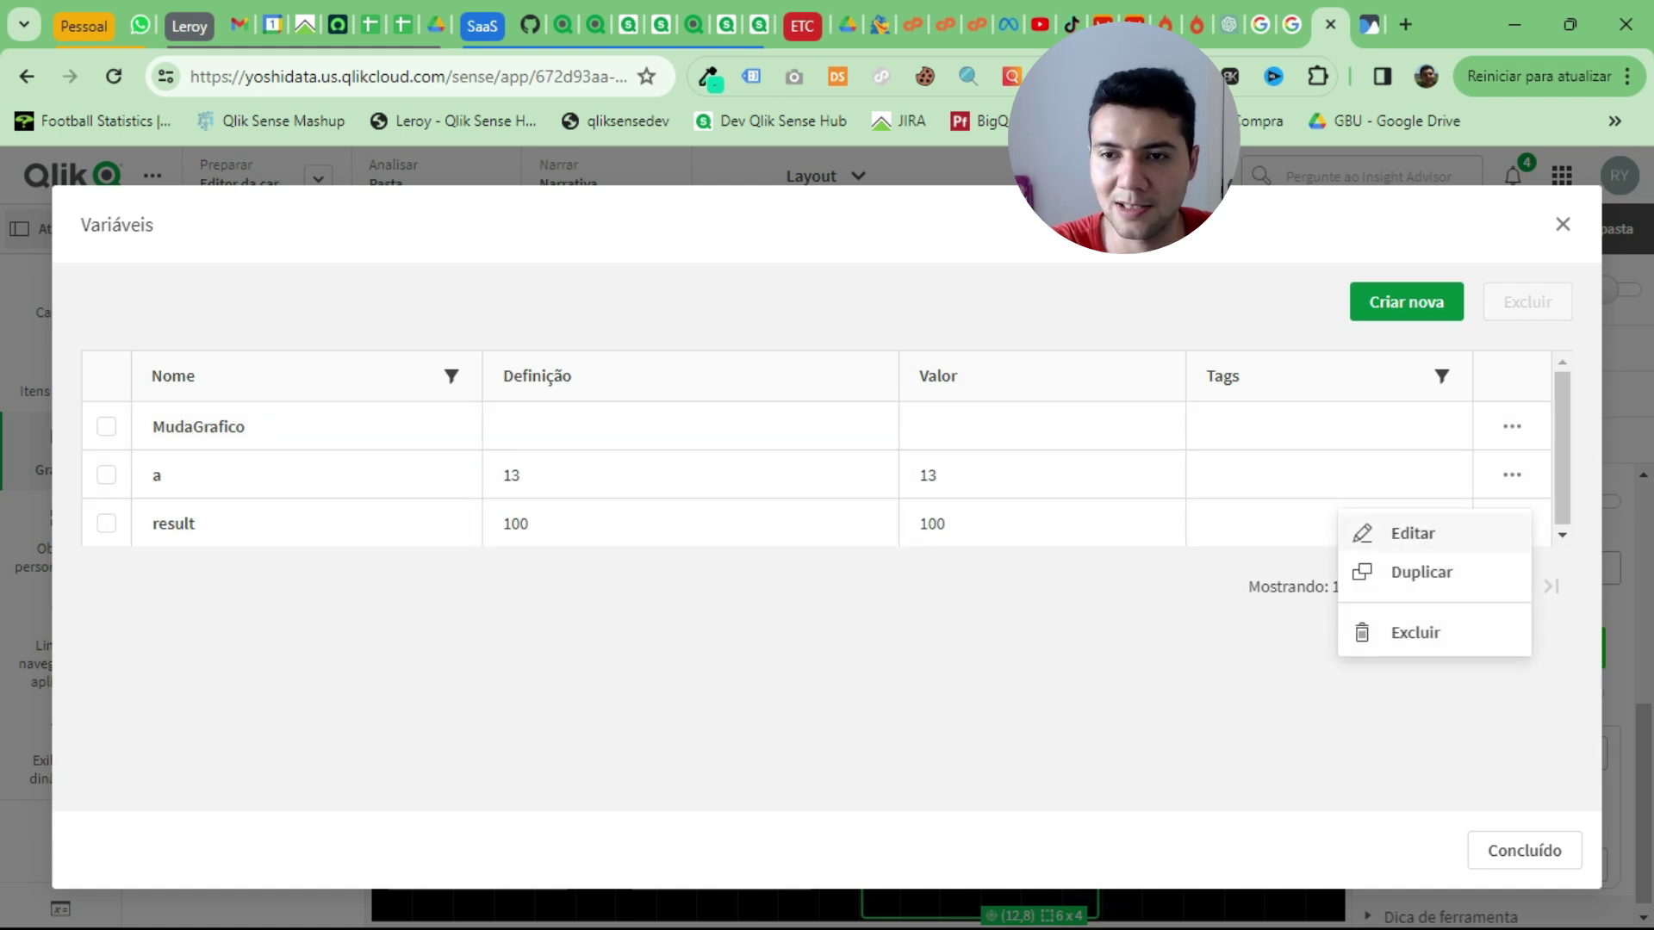
{"action": "left_click", "coordinate": [1412, 534]}
{"action": "double_click", "coordinate": [334, 597]}
{"action": "type", "text": "70"}
{"action": "left_click", "coordinate": [1346, 798]}
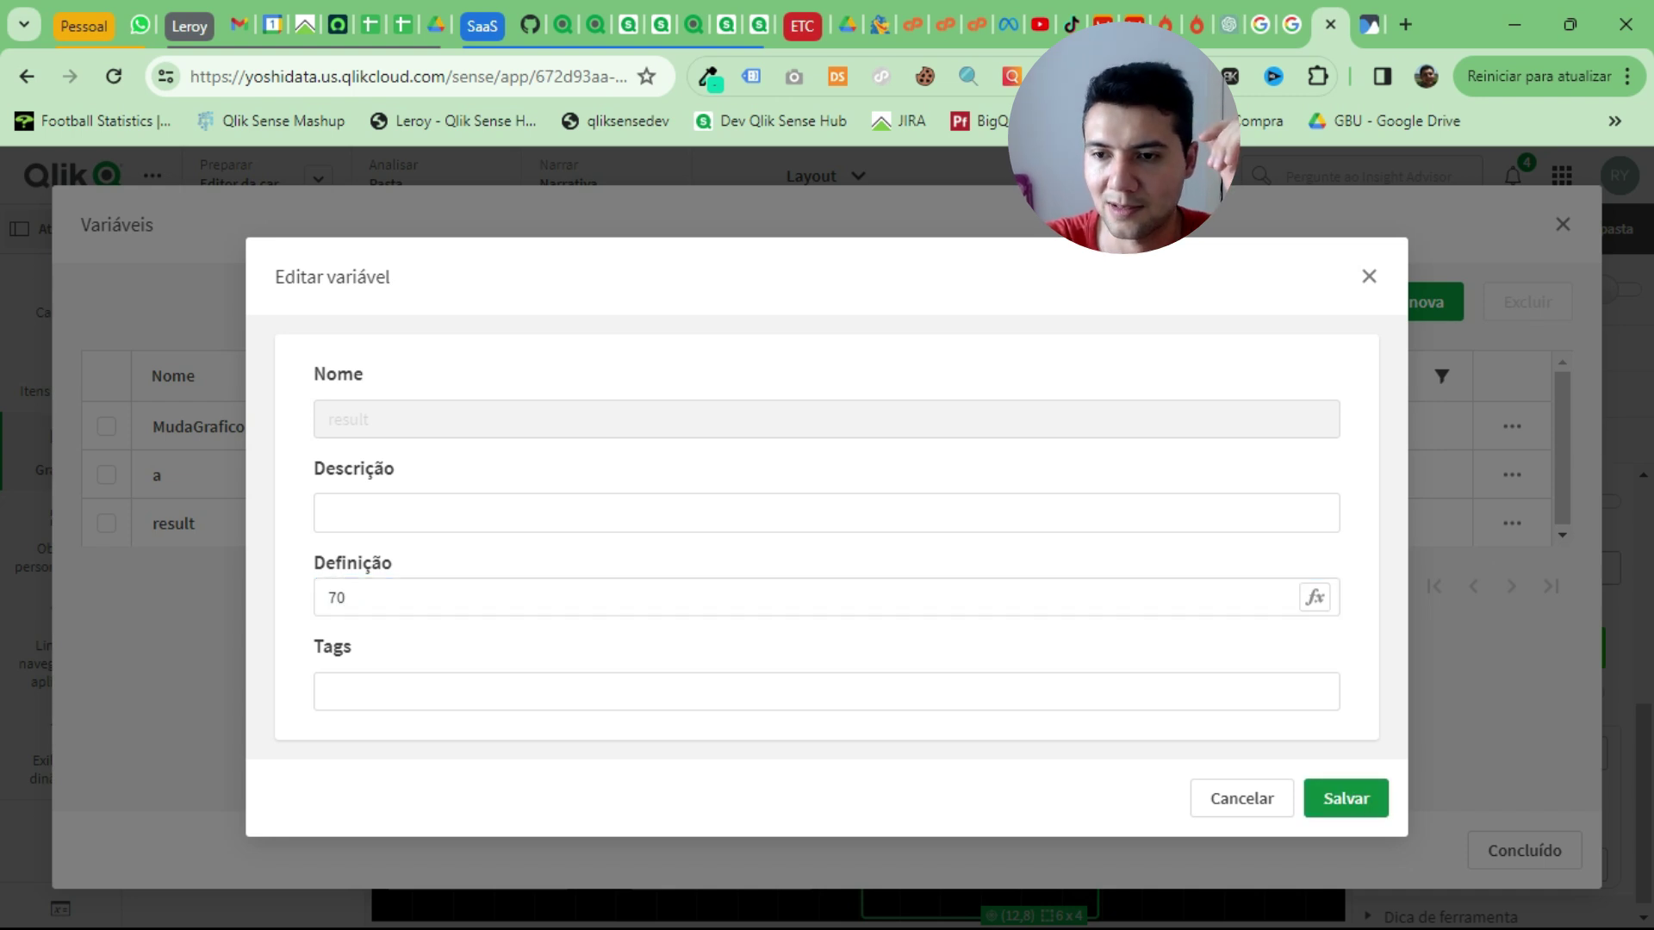
{"action": "key", "text": "Escape"}
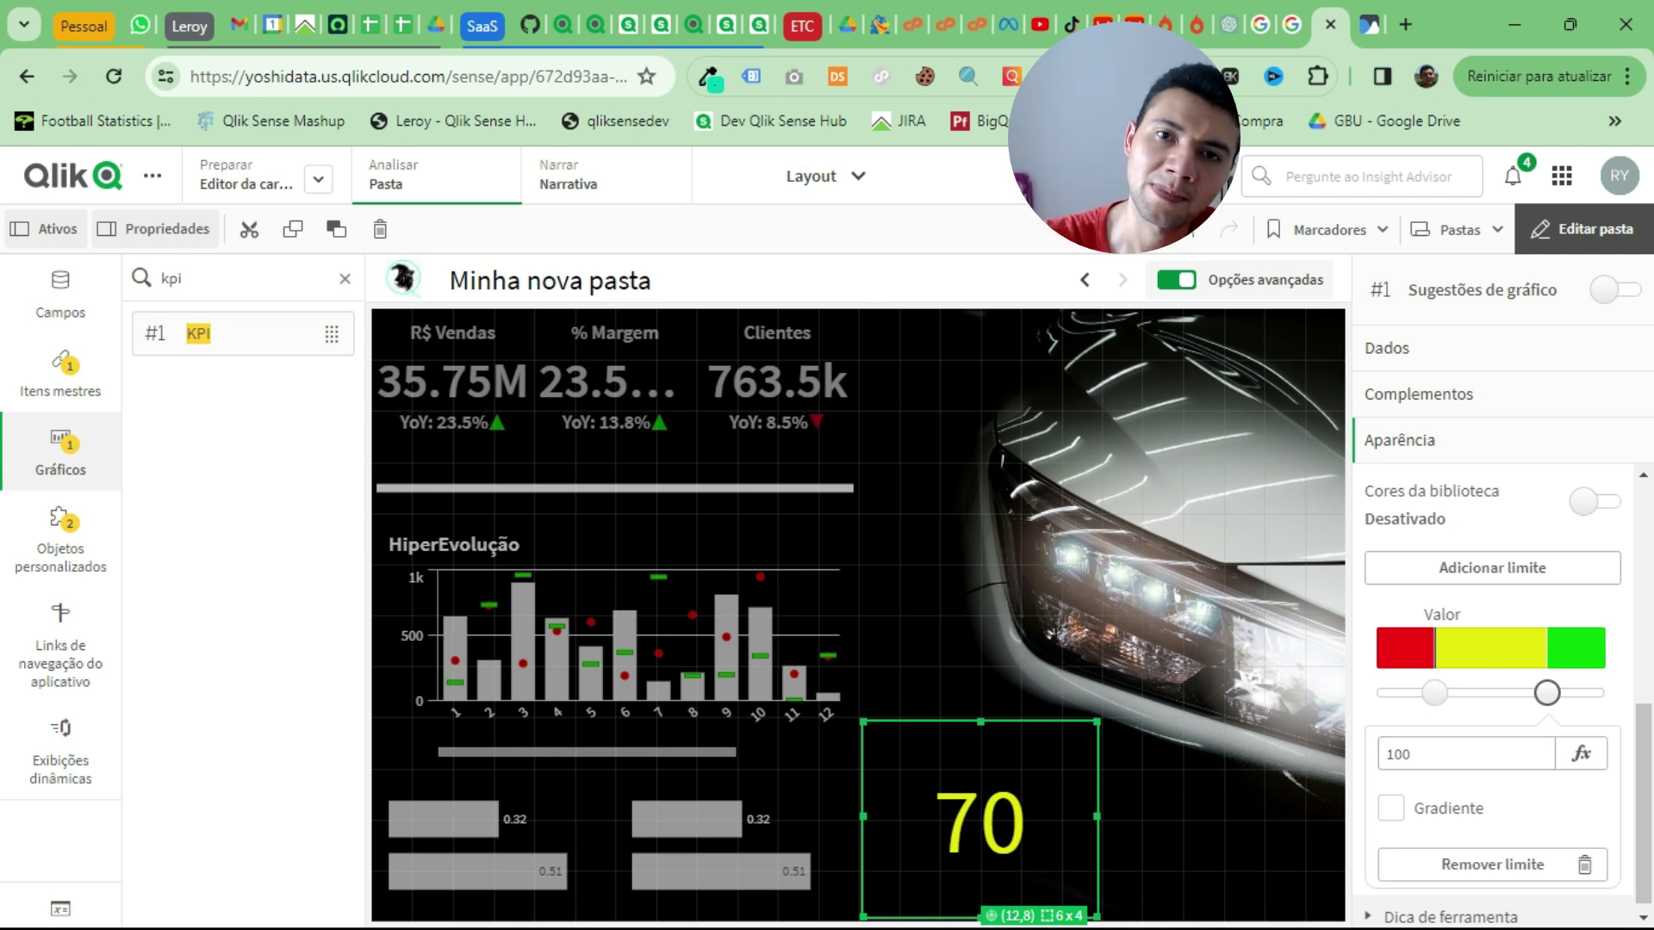
Step: Edit the KPI measure's expression so it begins with an IF testing $(=result)<70, ending in a comma
{"action": "scroll", "coordinate": [1492, 690], "scroll_direction": "up", "scroll_amount": 5}
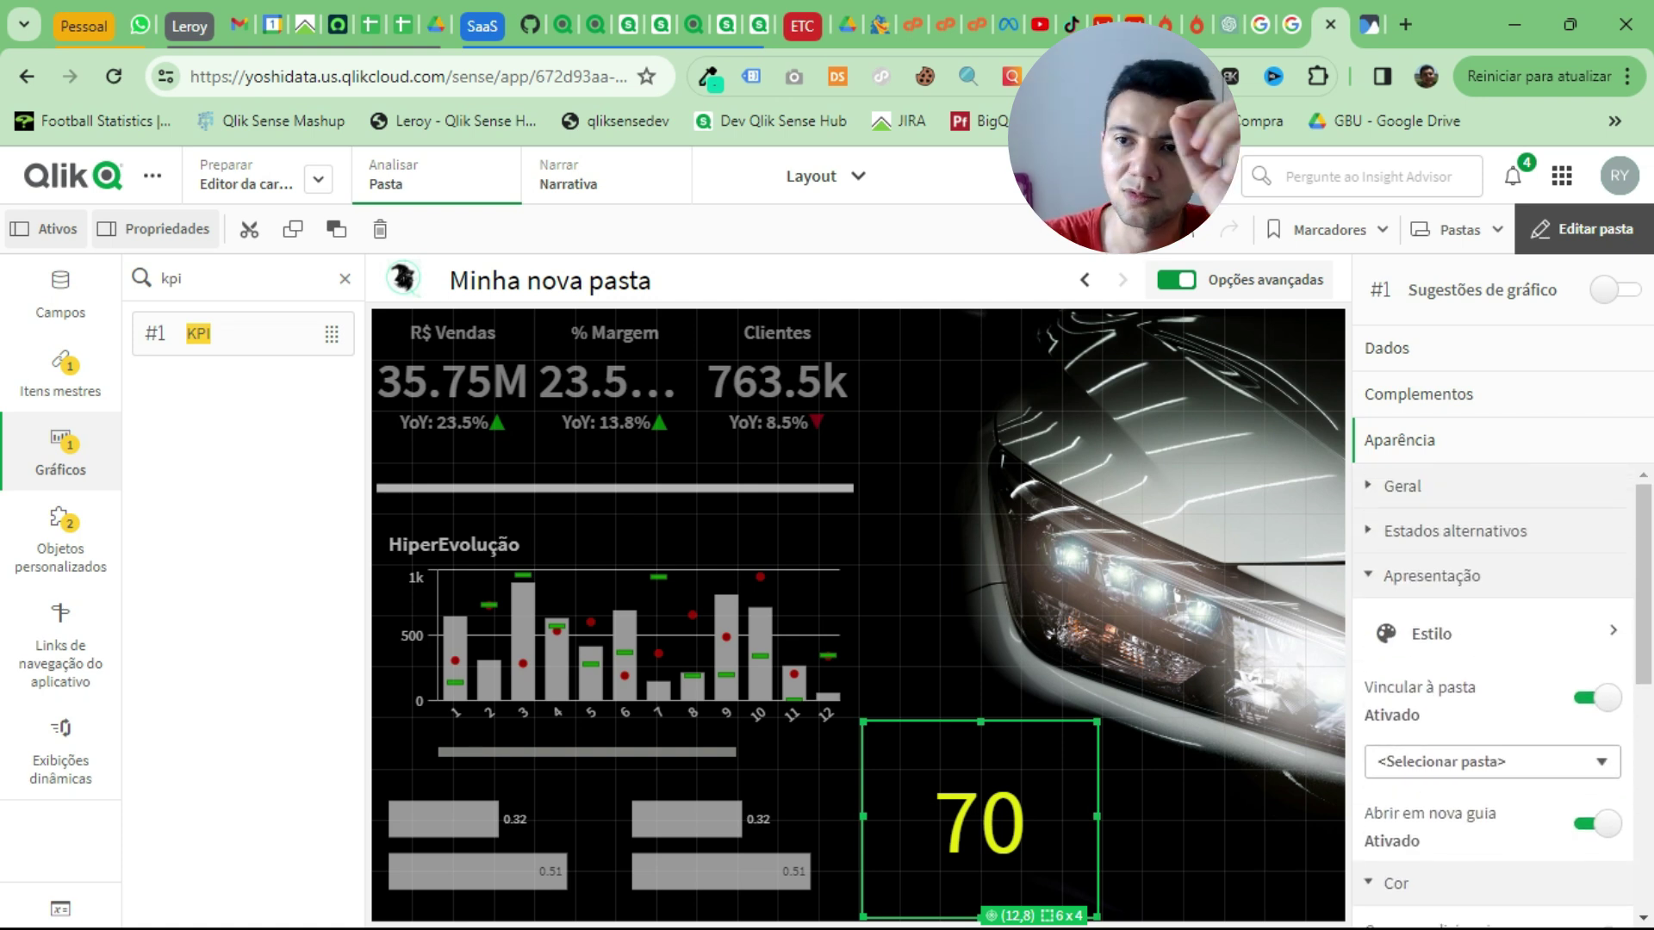
{"action": "left_click", "coordinate": [1386, 347]}
{"action": "left_click", "coordinate": [1579, 534]}
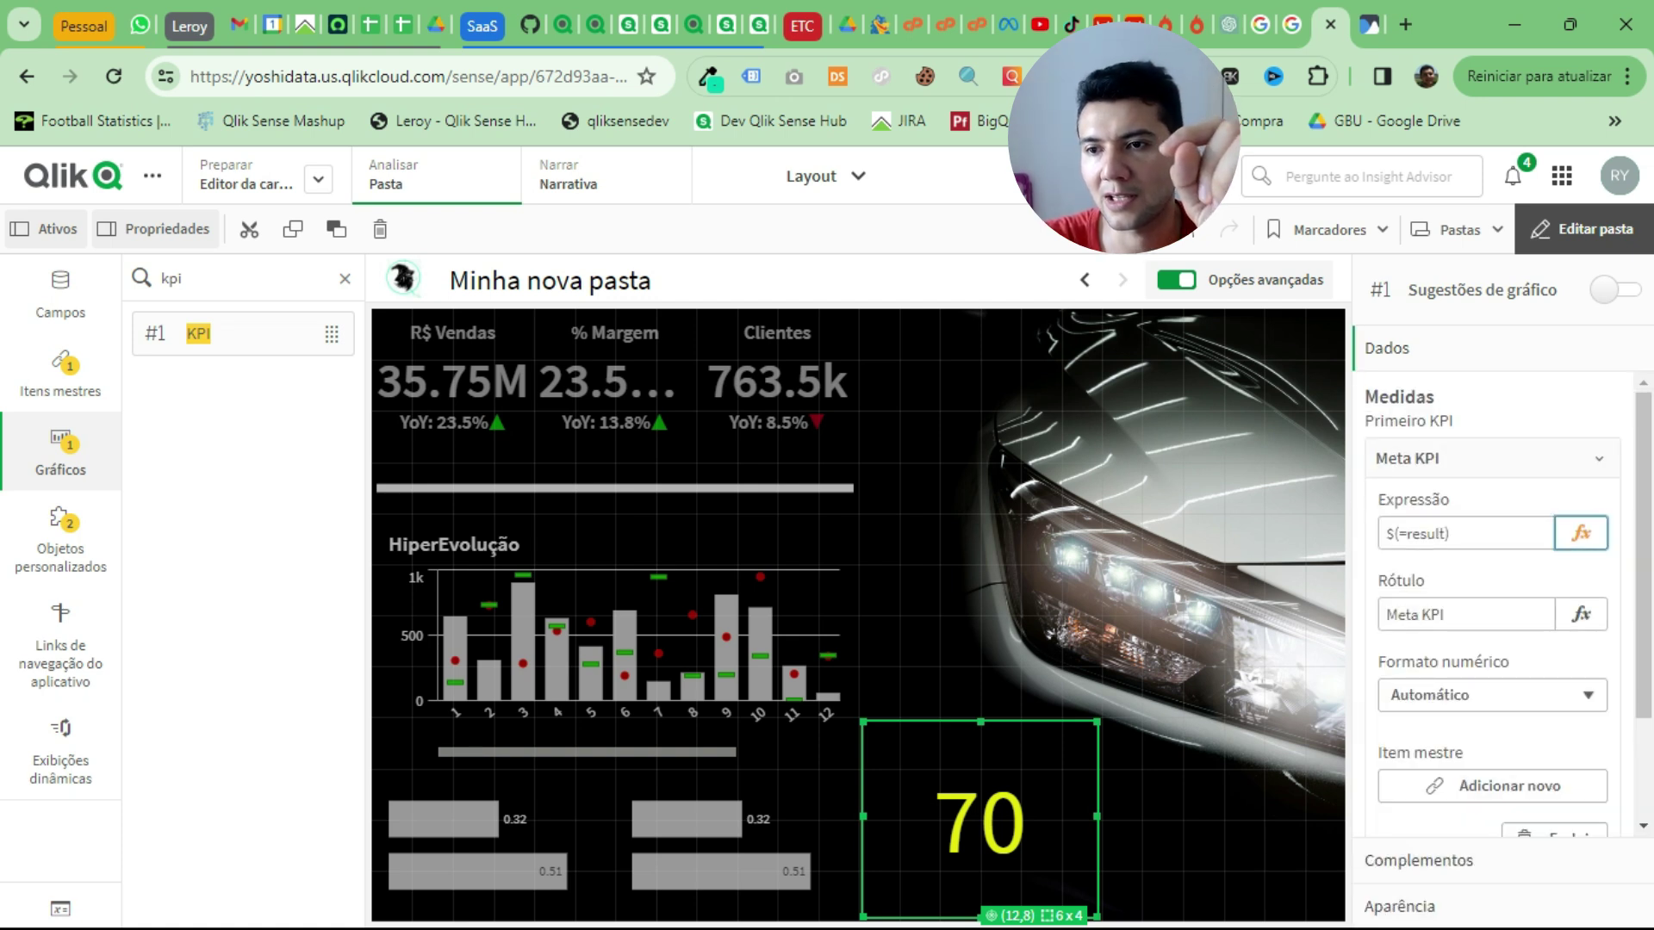
{"action": "left_click", "coordinate": [1581, 534]}
{"action": "type", "text": "IF("}
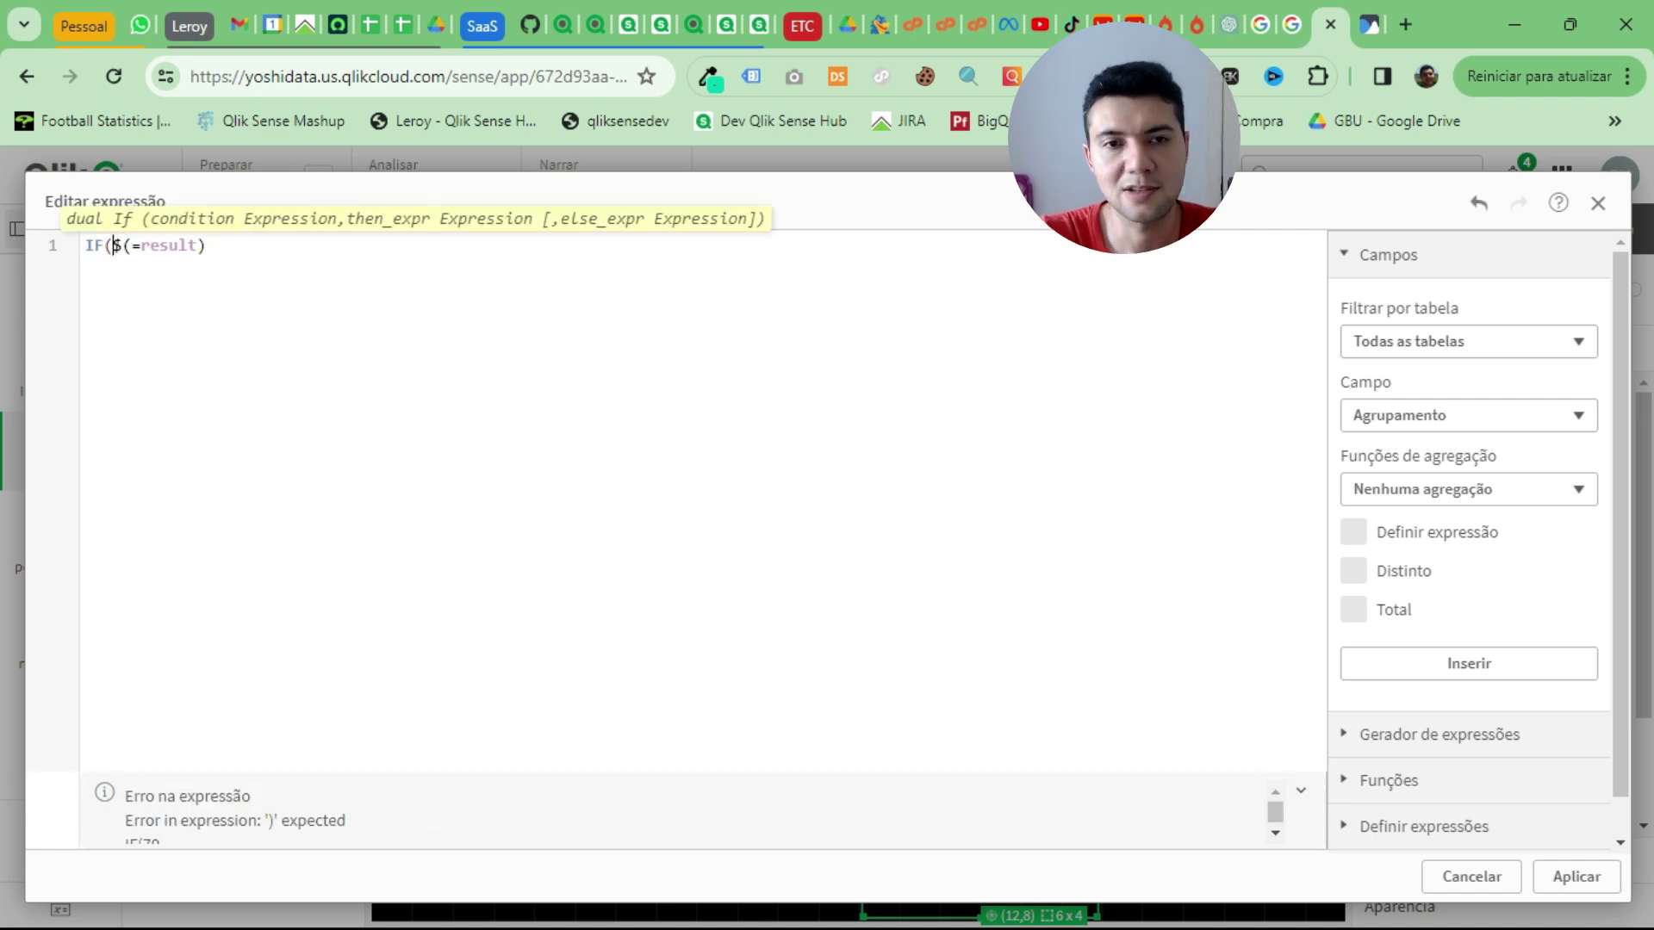
{"action": "key", "text": "End"}
{"action": "type", "text": ">="}
{"action": "key", "text": "alt+Tab"}
{"action": "key", "text": "alt+Tab"}
{"action": "key", "text": "shift+Left"}
{"action": "key", "text": "shift+Left"}
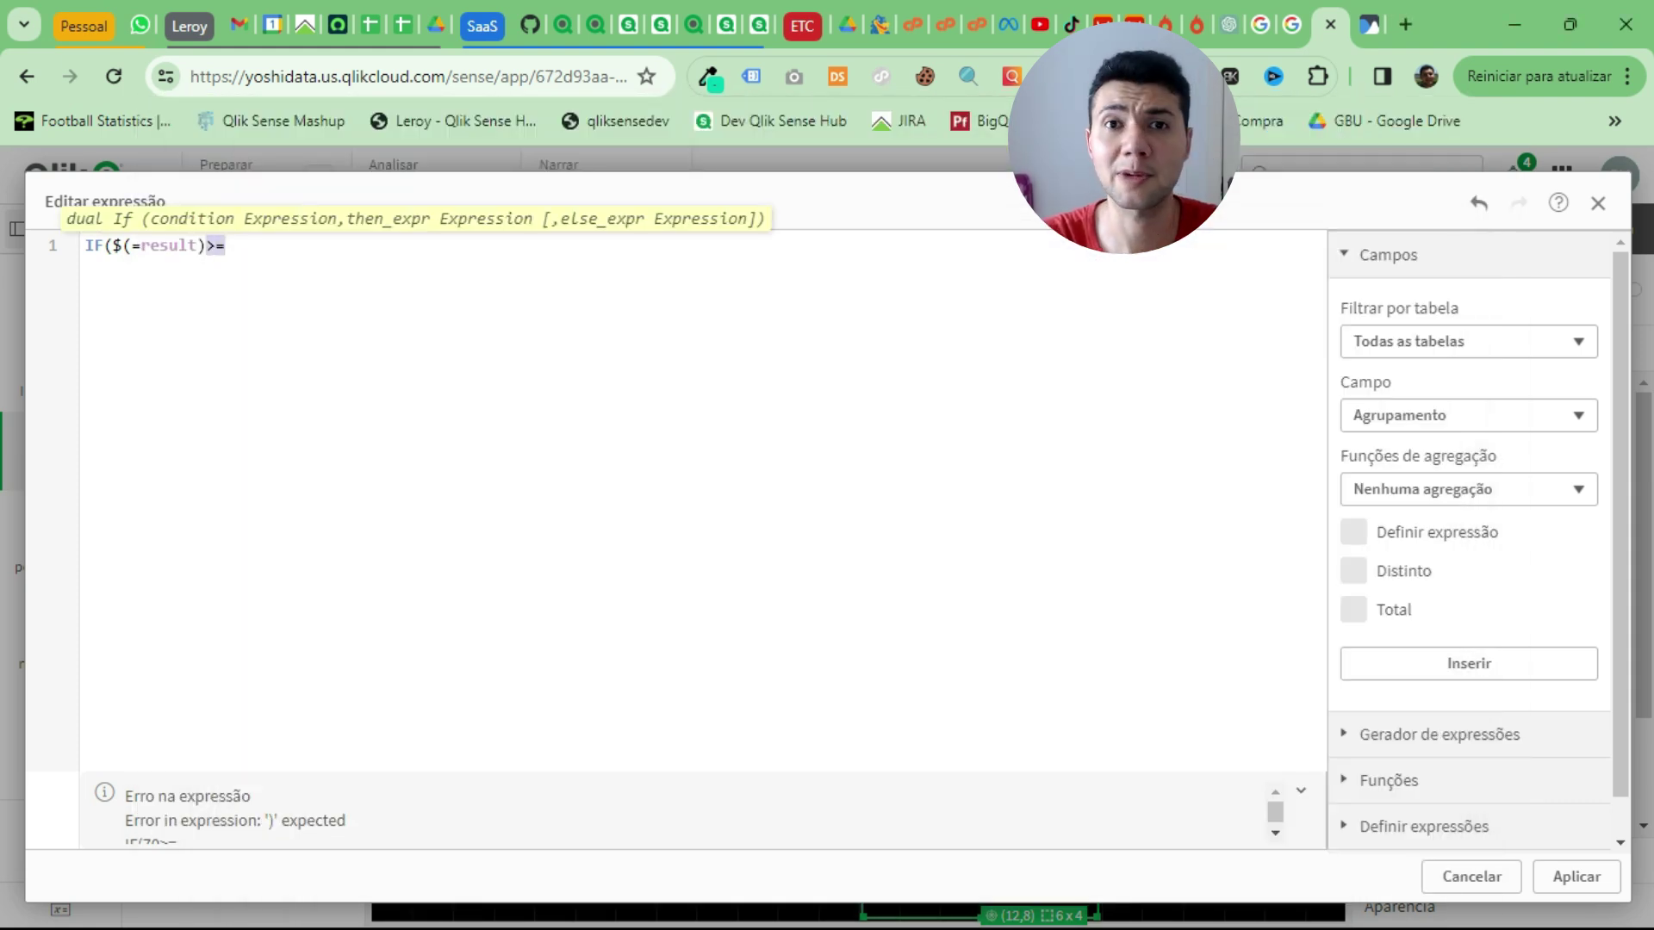
{"action": "type", "text": "<70,"}
{"action": "key", "text": "Return"}
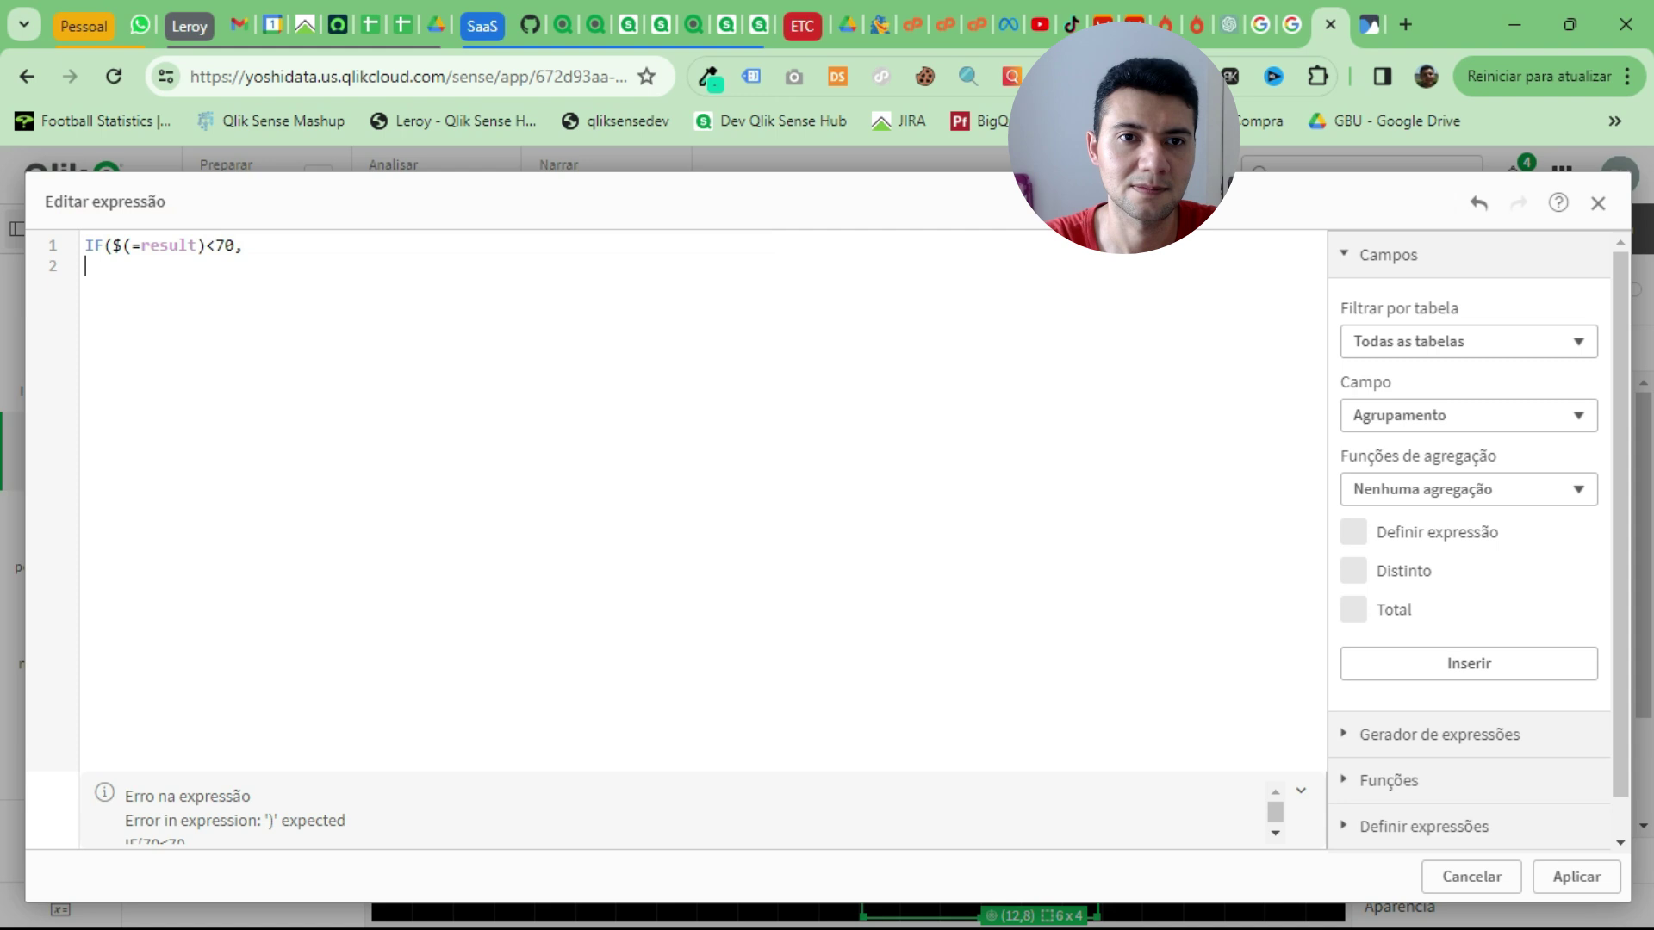
Step: Copy the ▼ symbol from Notepad and add it in quotes as the IF's then-value, followed by a comma
{"action": "key", "text": "alt+Tab"}
{"action": "key", "text": "shift+Left"}
{"action": "key", "text": "ctrl+c"}
{"action": "key", "text": "alt+Tab"}
{"action": "type", "text": "'"}
{"action": "key", "text": "ctrl+v"}
{"action": "type", "text": "',"}
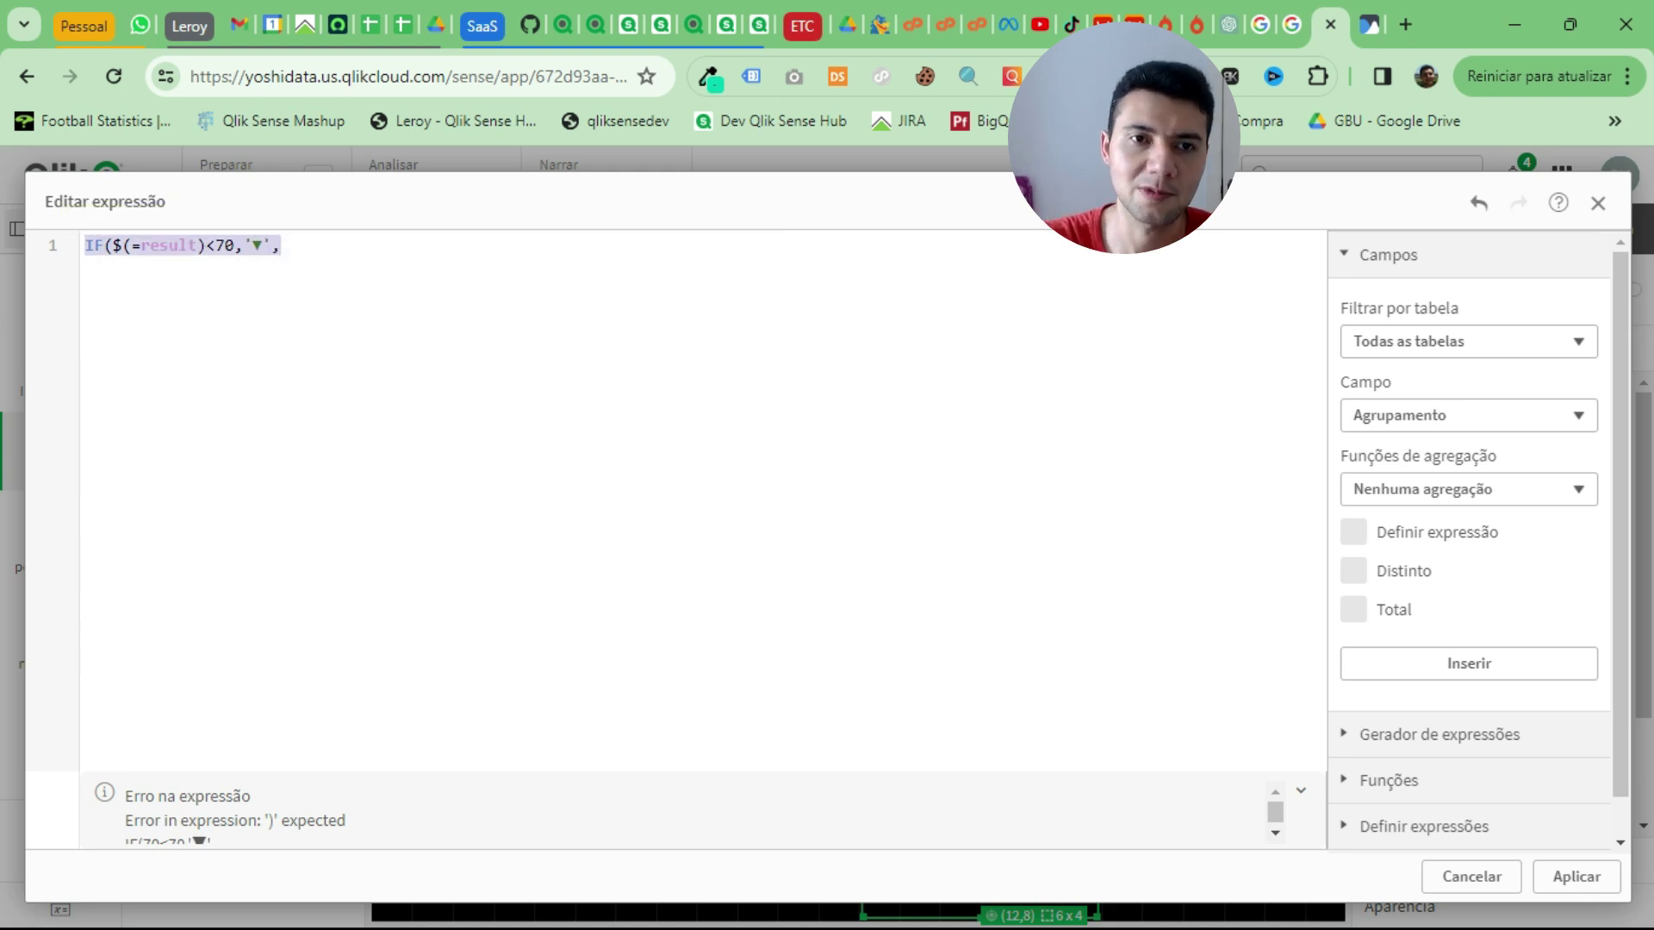
Step: Duplicate the IF line as a nested second line and change its condition to $(=result)<100
{"action": "key", "text": "Return"}
{"action": "type", "text": "IF($(=result)<70,'▼',"}
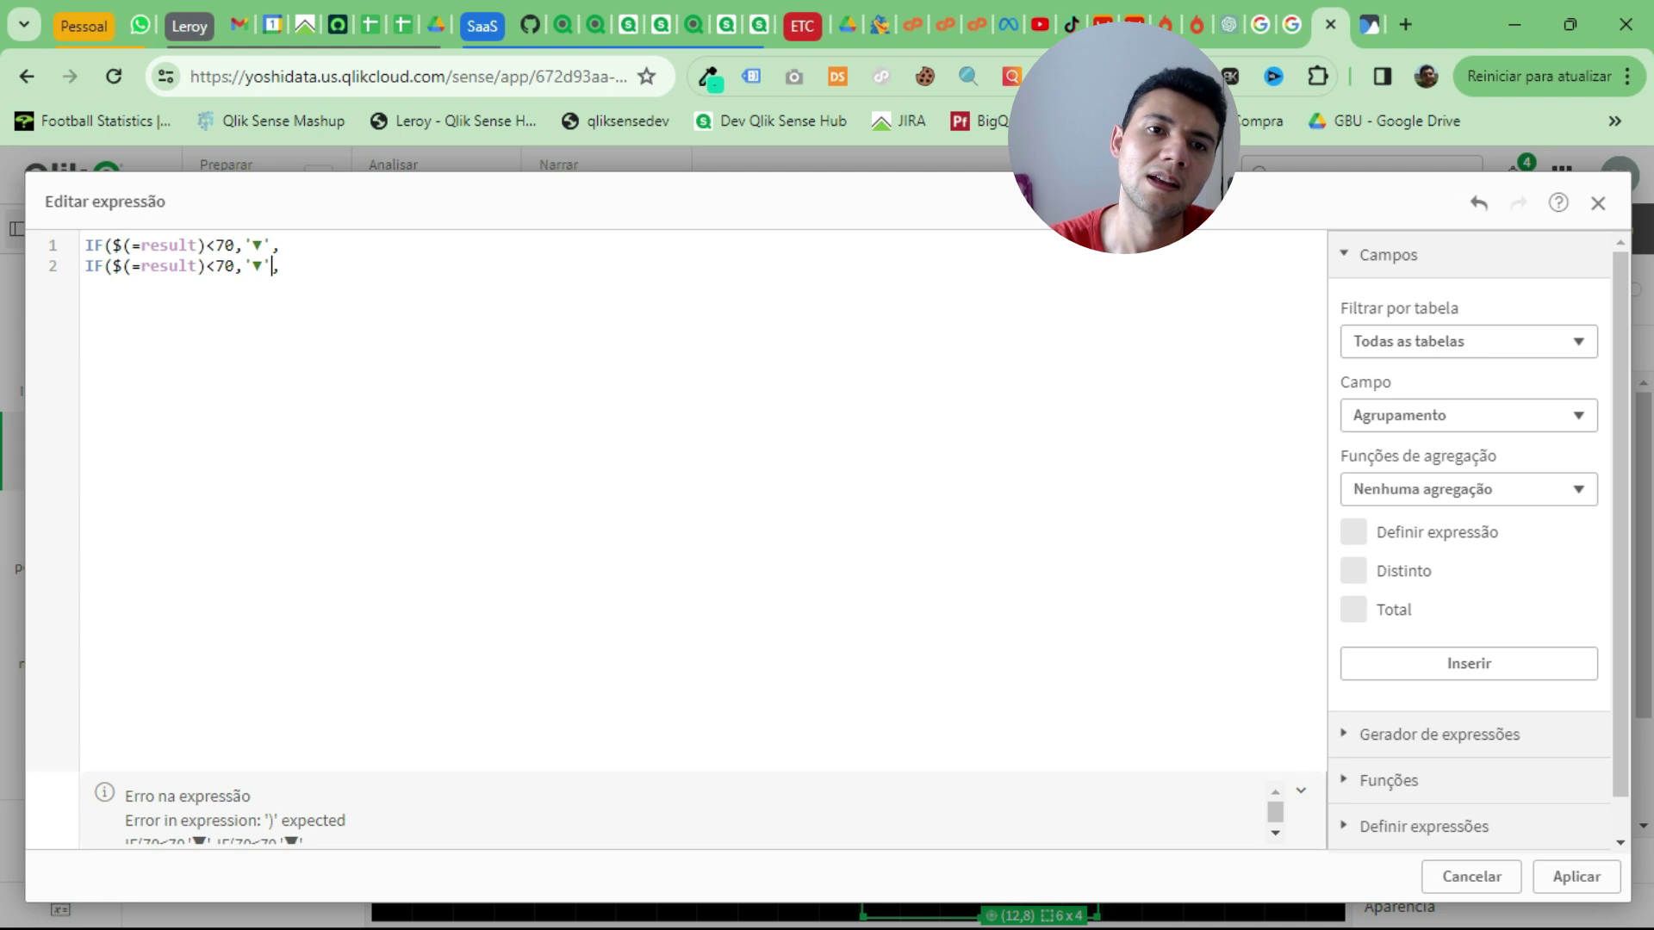
{"action": "left_click", "coordinate": [205, 265]}
{"action": "key", "text": "Right"}
{"action": "key", "text": "shift+Left"}
{"action": "type", "text": "100"}
{"action": "key", "text": "BackSpace"}
{"action": "key", "text": "BackSpace"}
{"action": "key", "text": "BackSpace"}
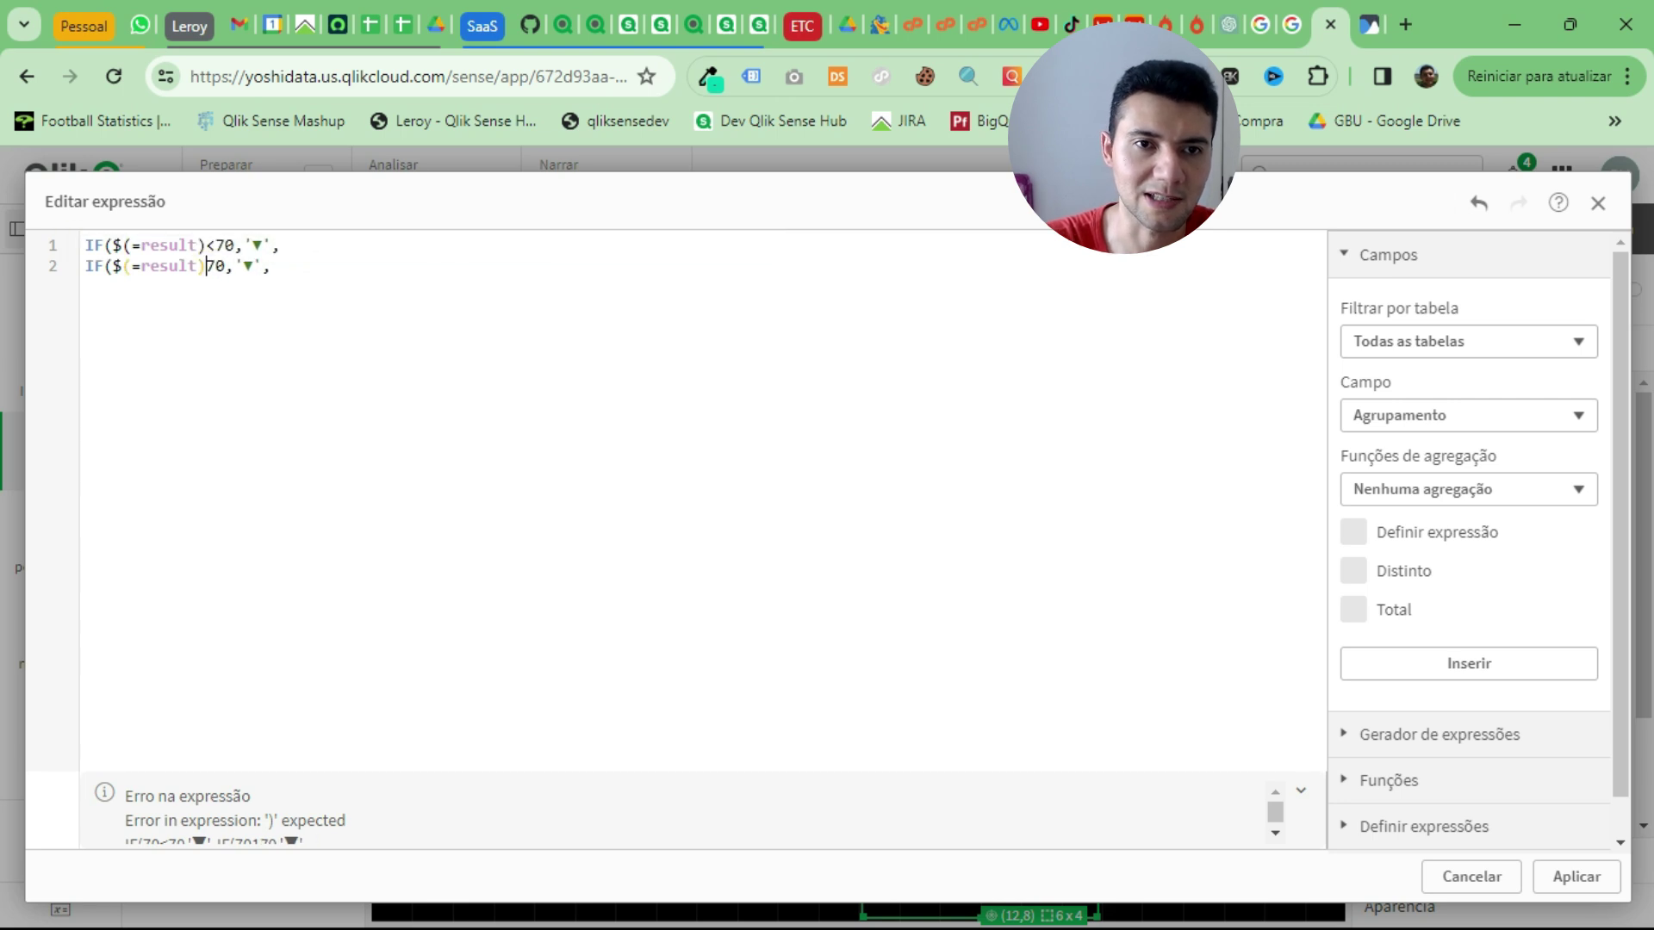
{"action": "type", "text": "<100"}
{"action": "key", "text": "Delete"}
{"action": "key", "text": "Delete"}
Step: Replace the symbol in the second IF with ▶ copied from Notepad
{"action": "left_click", "coordinate": [262, 266]}
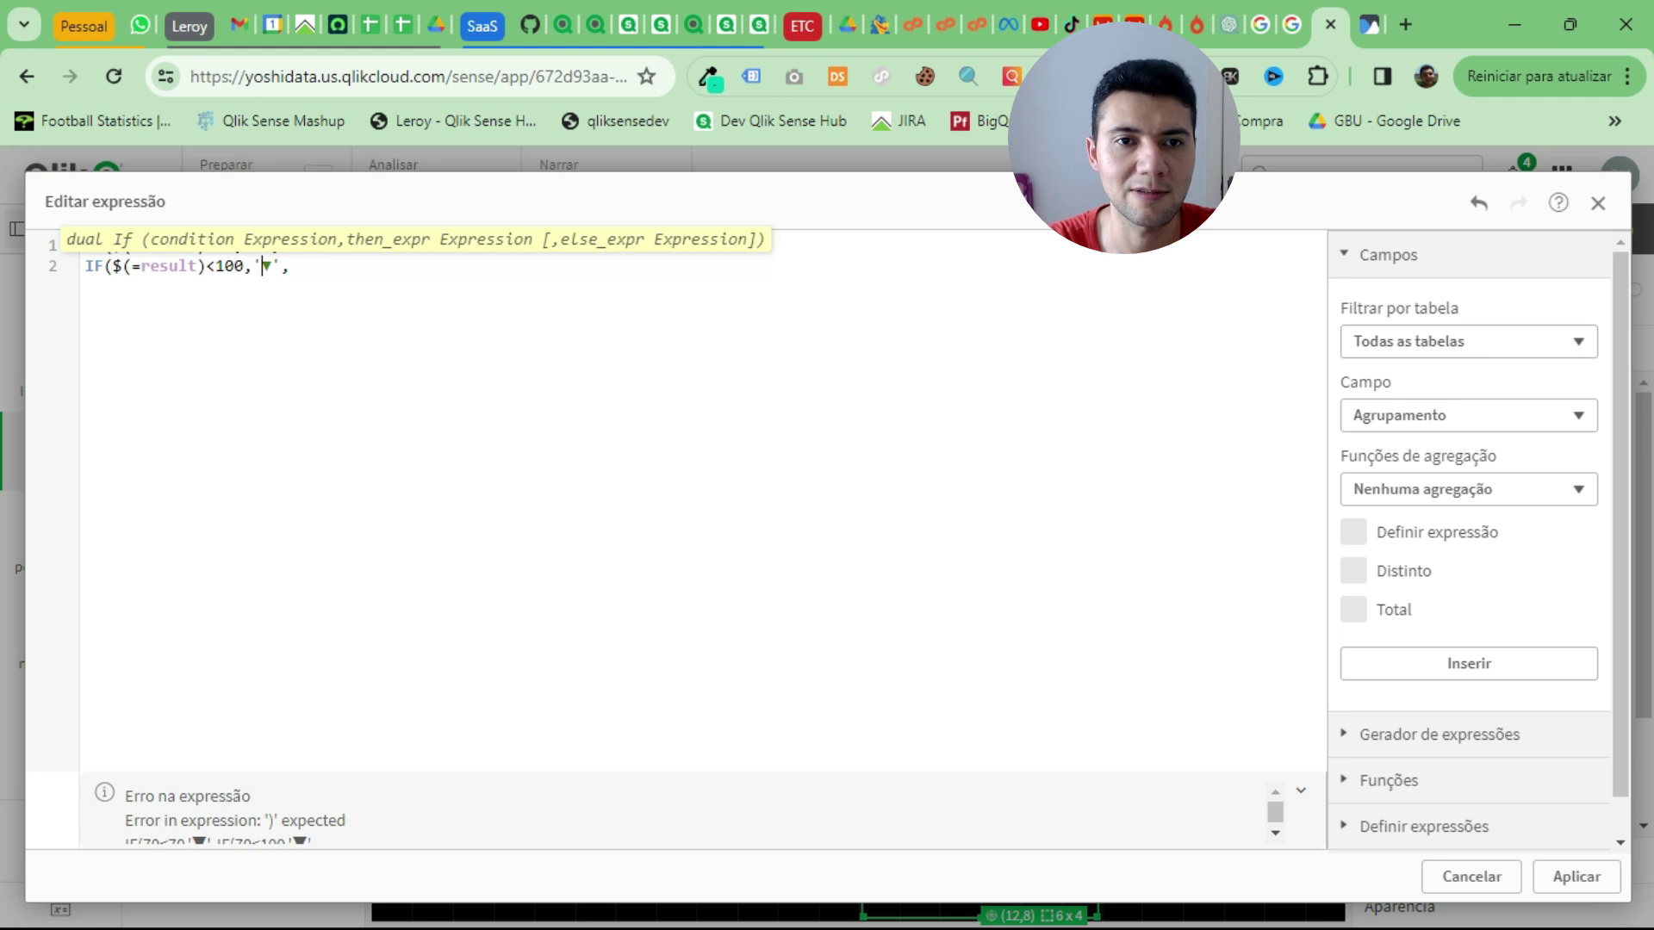
{"action": "key", "text": "alt+Tab"}
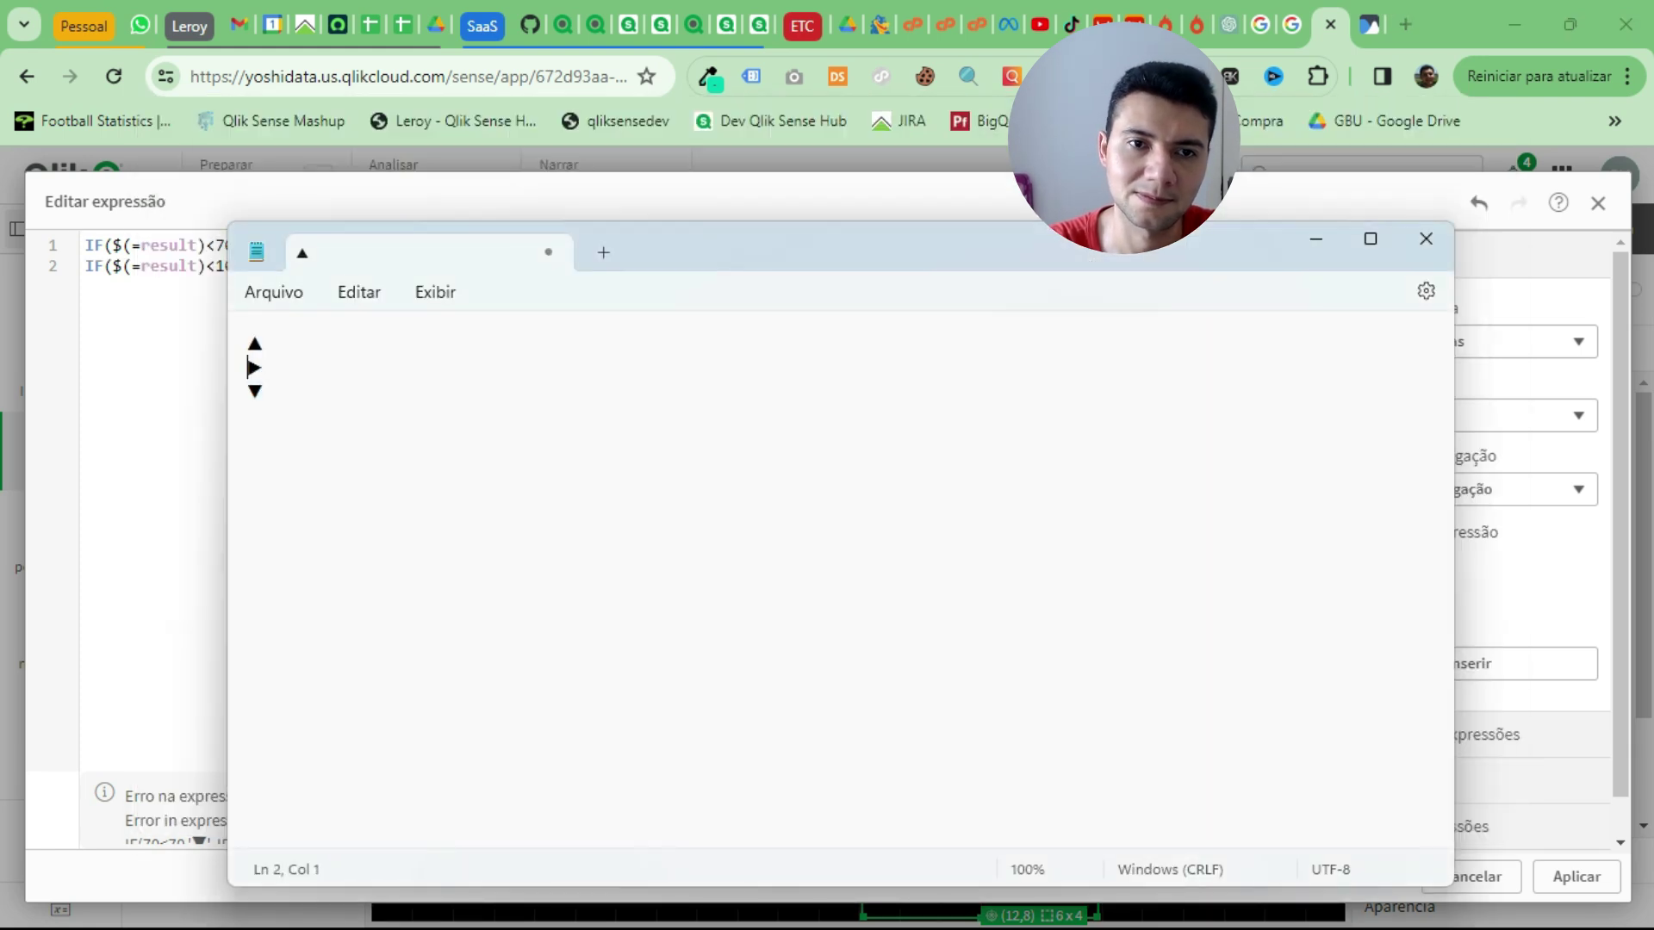
{"action": "key", "text": "shift+Right"}
{"action": "key", "text": "ctrl+c"}
{"action": "key", "text": "alt+Tab"}
{"action": "key", "text": "shift+Right"}
{"action": "key", "text": "ctrl+v"}
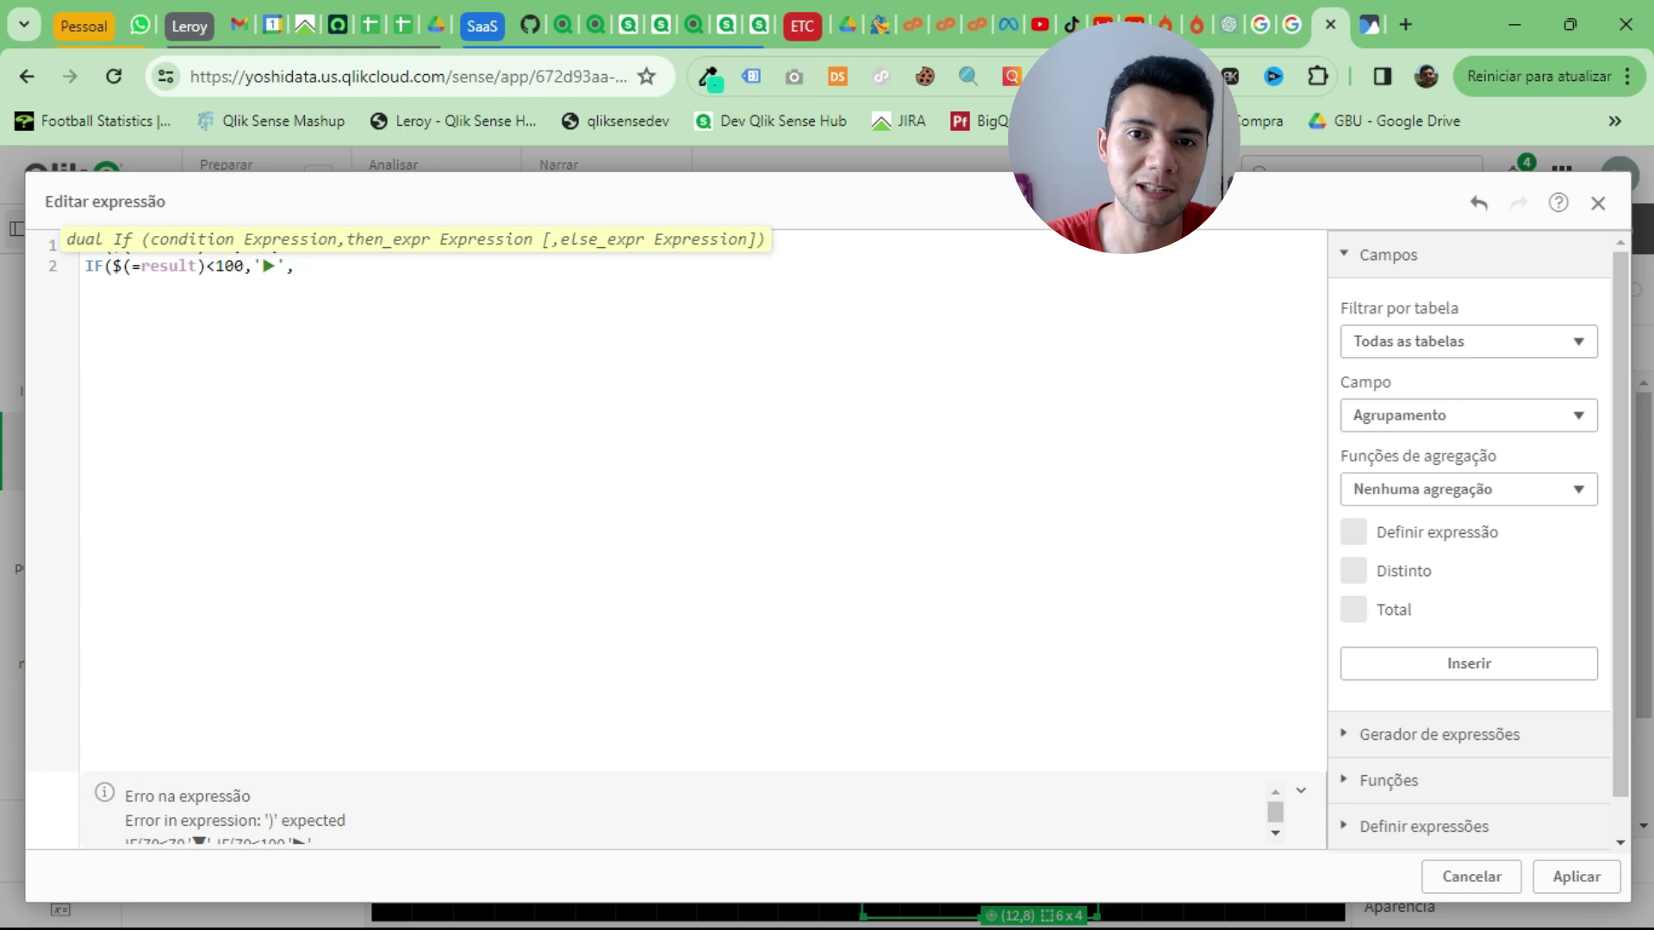
Step: Add ▲ from Notepad in quotes as the final else-value, close both IFs and apply the expression
{"action": "key", "text": "alt+Tab"}
{"action": "left_click", "coordinate": [263, 342]}
{"action": "key", "text": "shift+Left"}
{"action": "key", "text": "ctrl+c"}
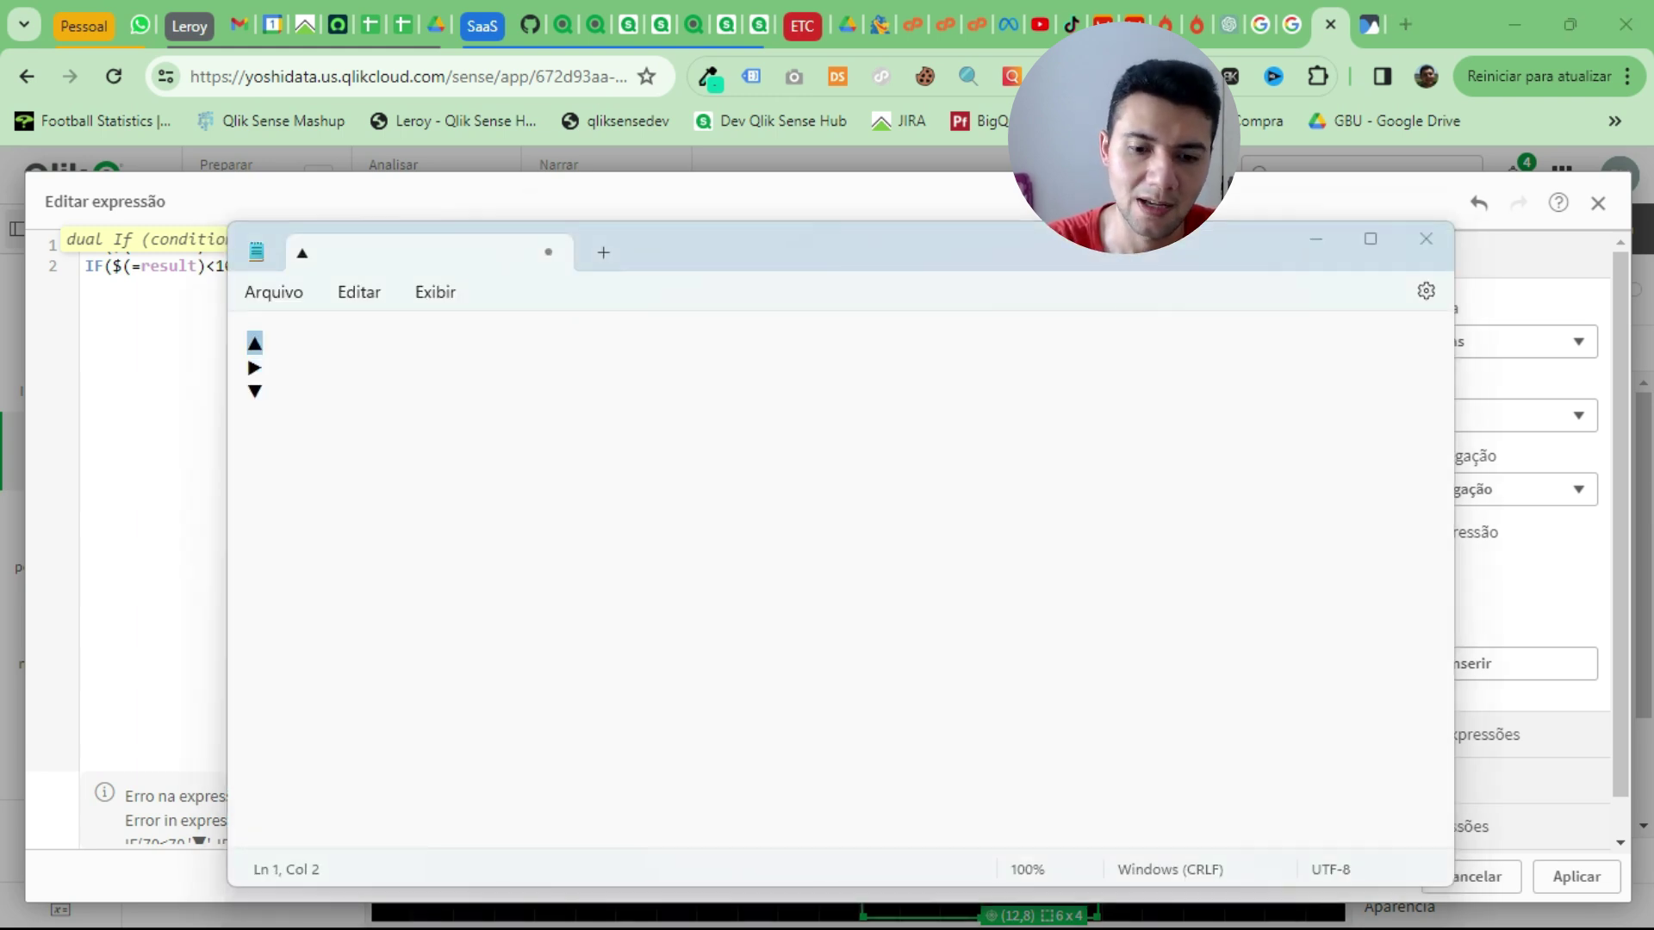
{"action": "key", "text": "alt+Tab"}
{"action": "key", "text": "ctrl+v"}
{"action": "type", "text": "'))"}
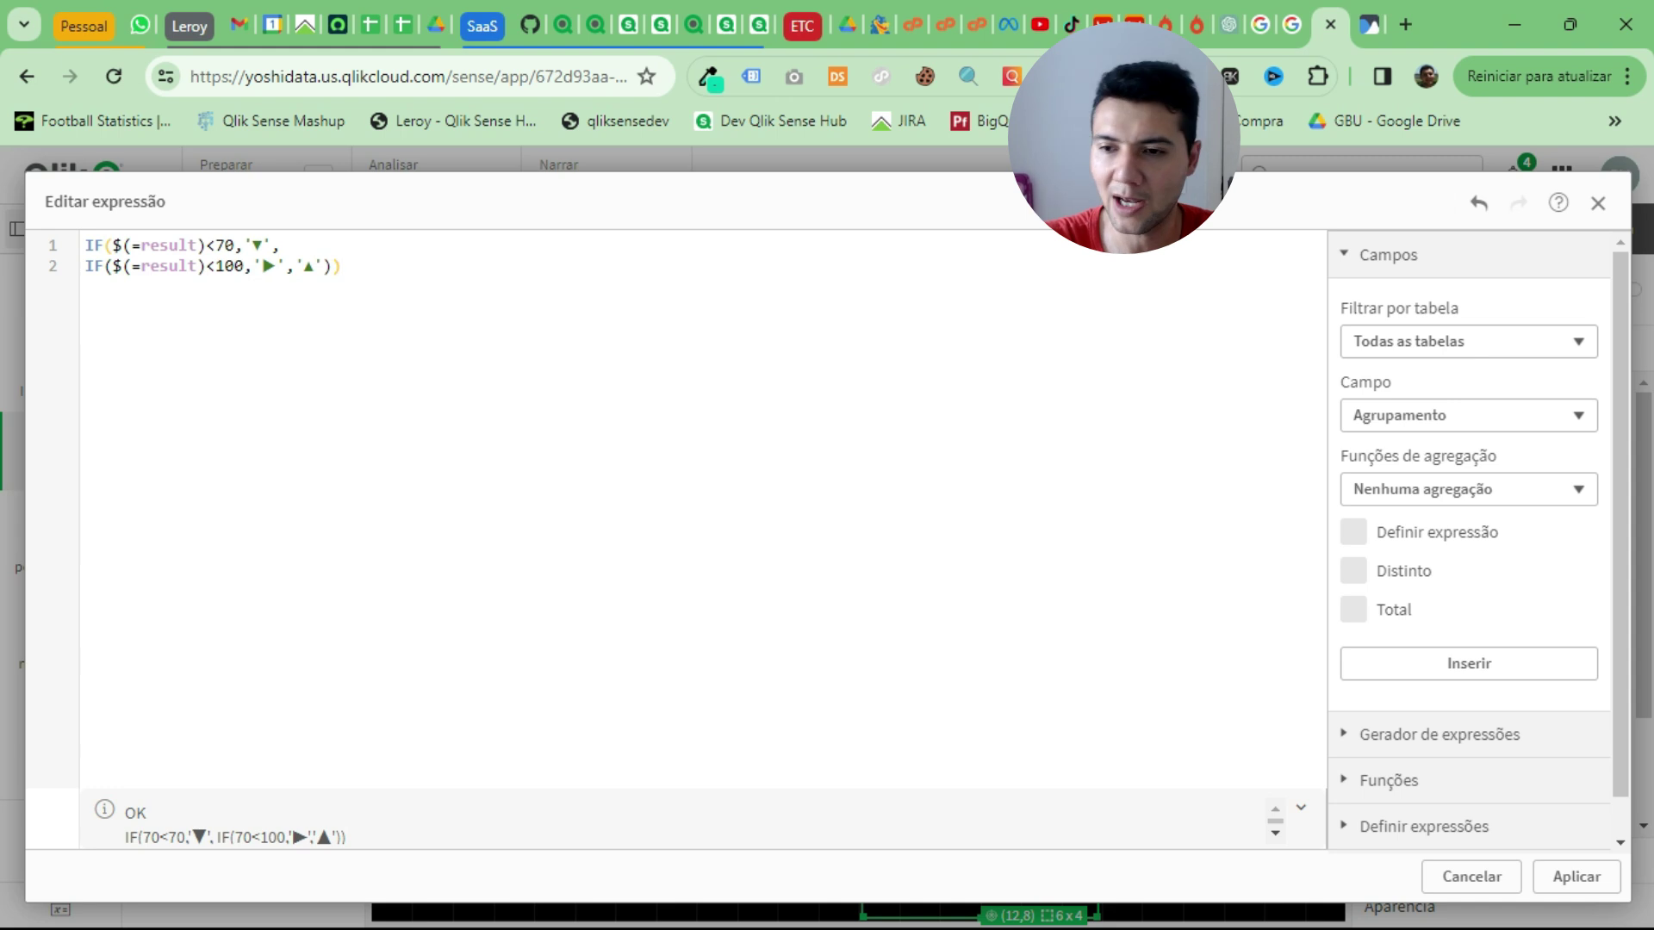
{"action": "left_click", "coordinate": [1577, 876]}
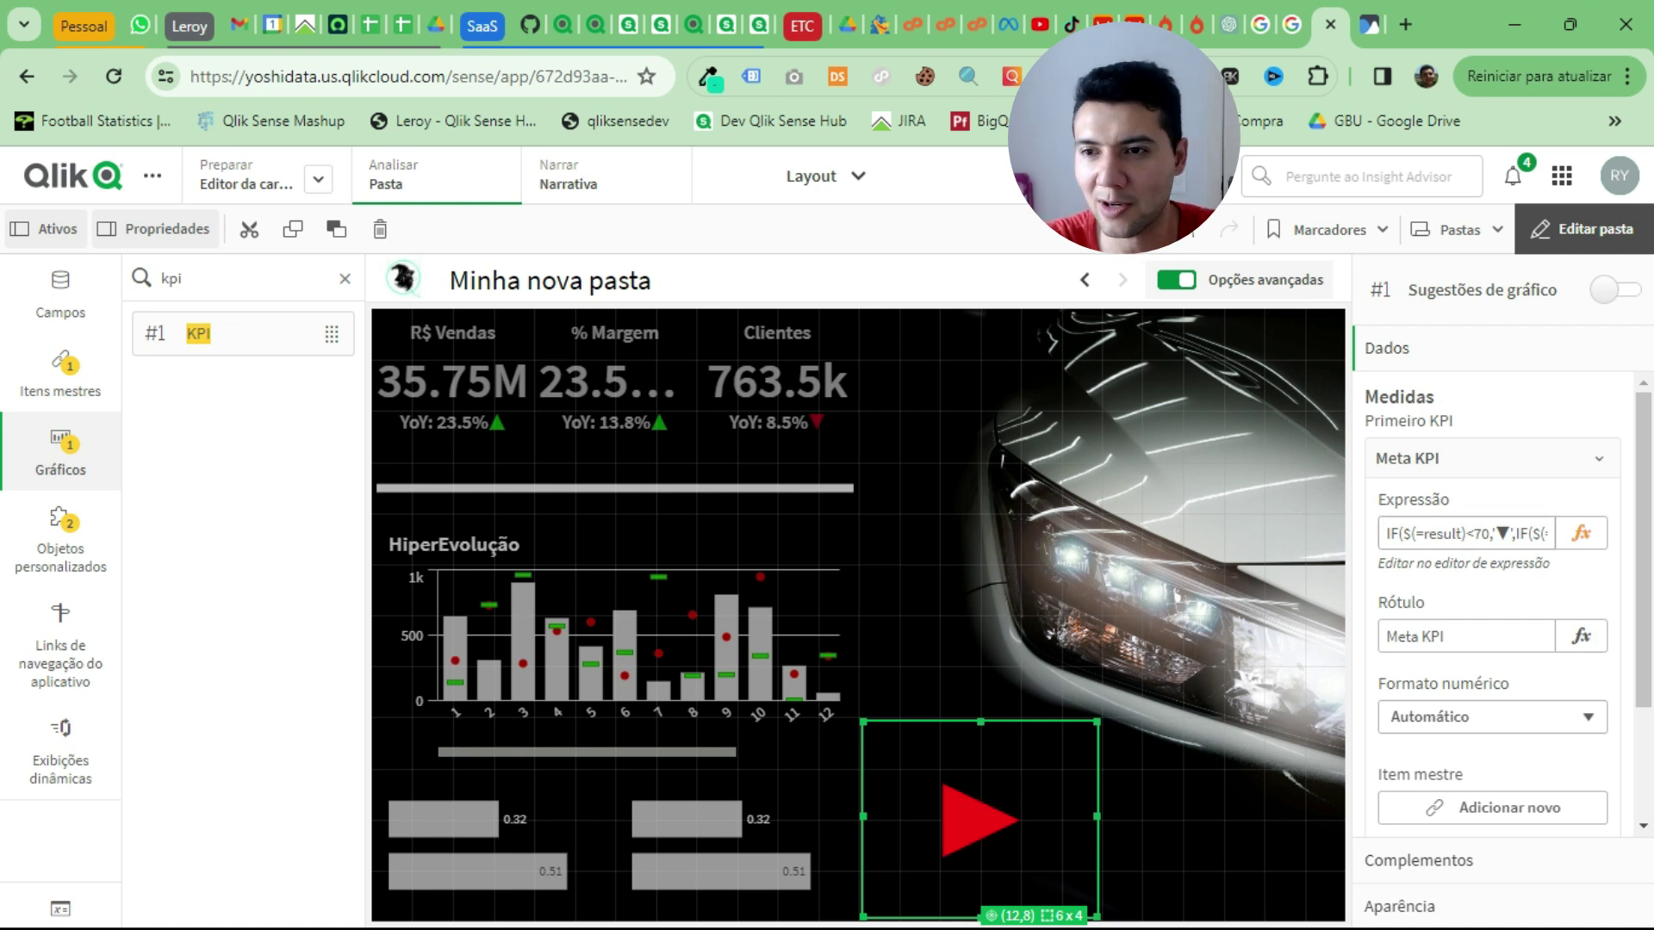
Step: Reopen the KPI measure's expression and add an empty two-argument Dual(,) call above the nested IF
{"action": "left_click", "coordinate": [1580, 533]}
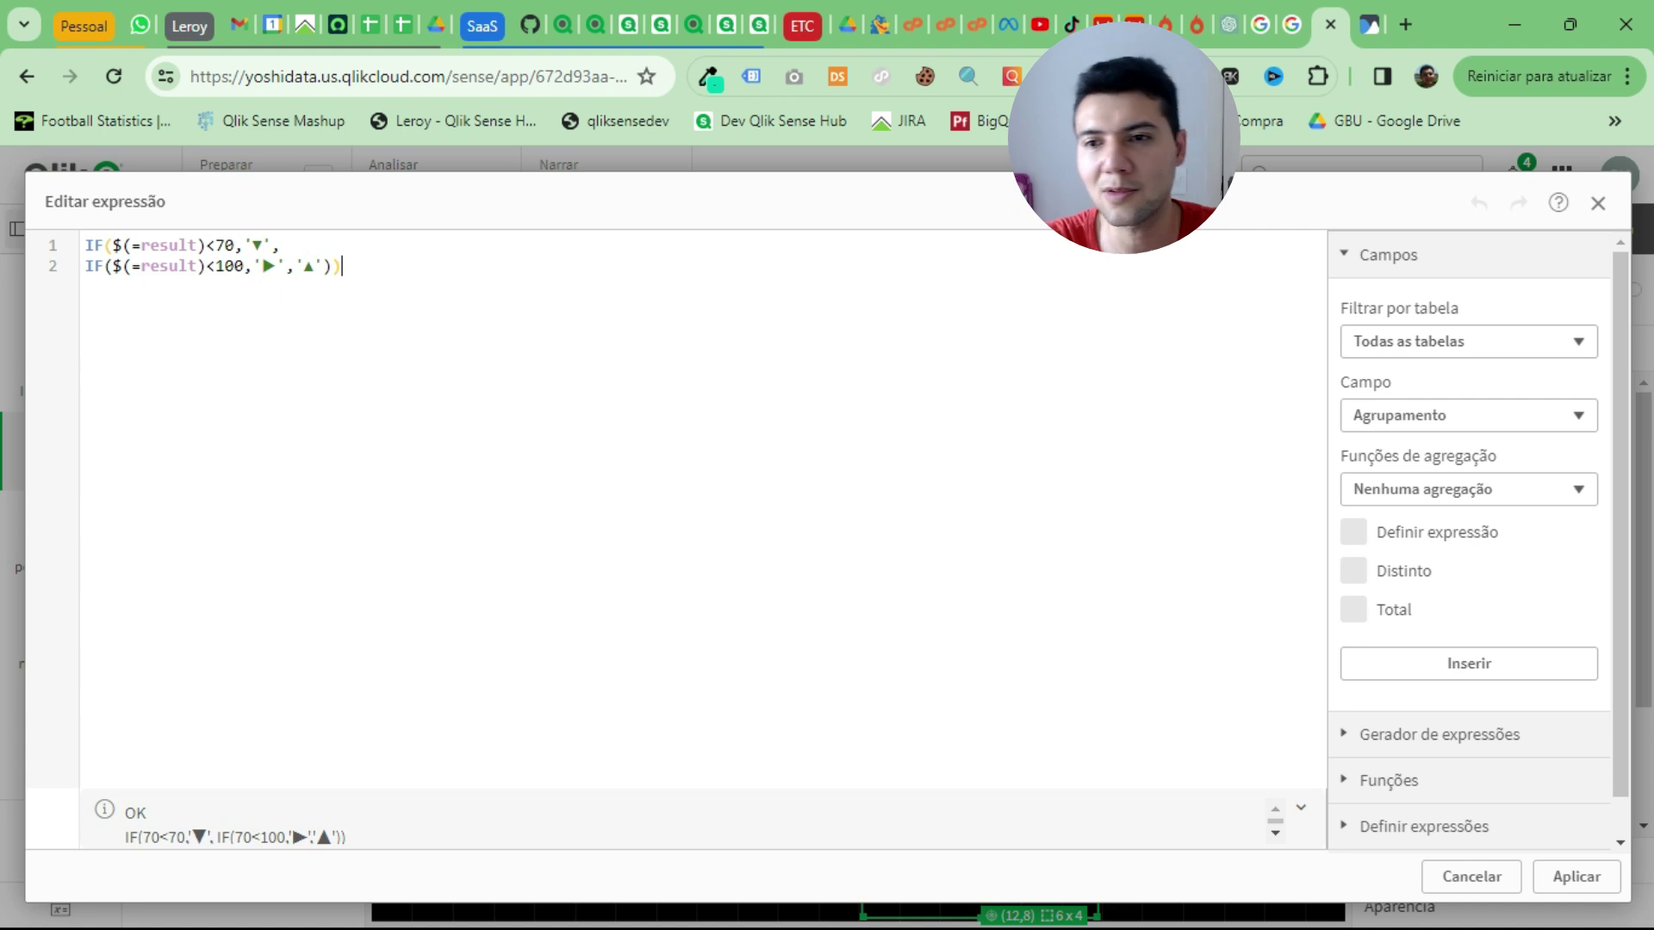
{"action": "key", "text": "Escape"}
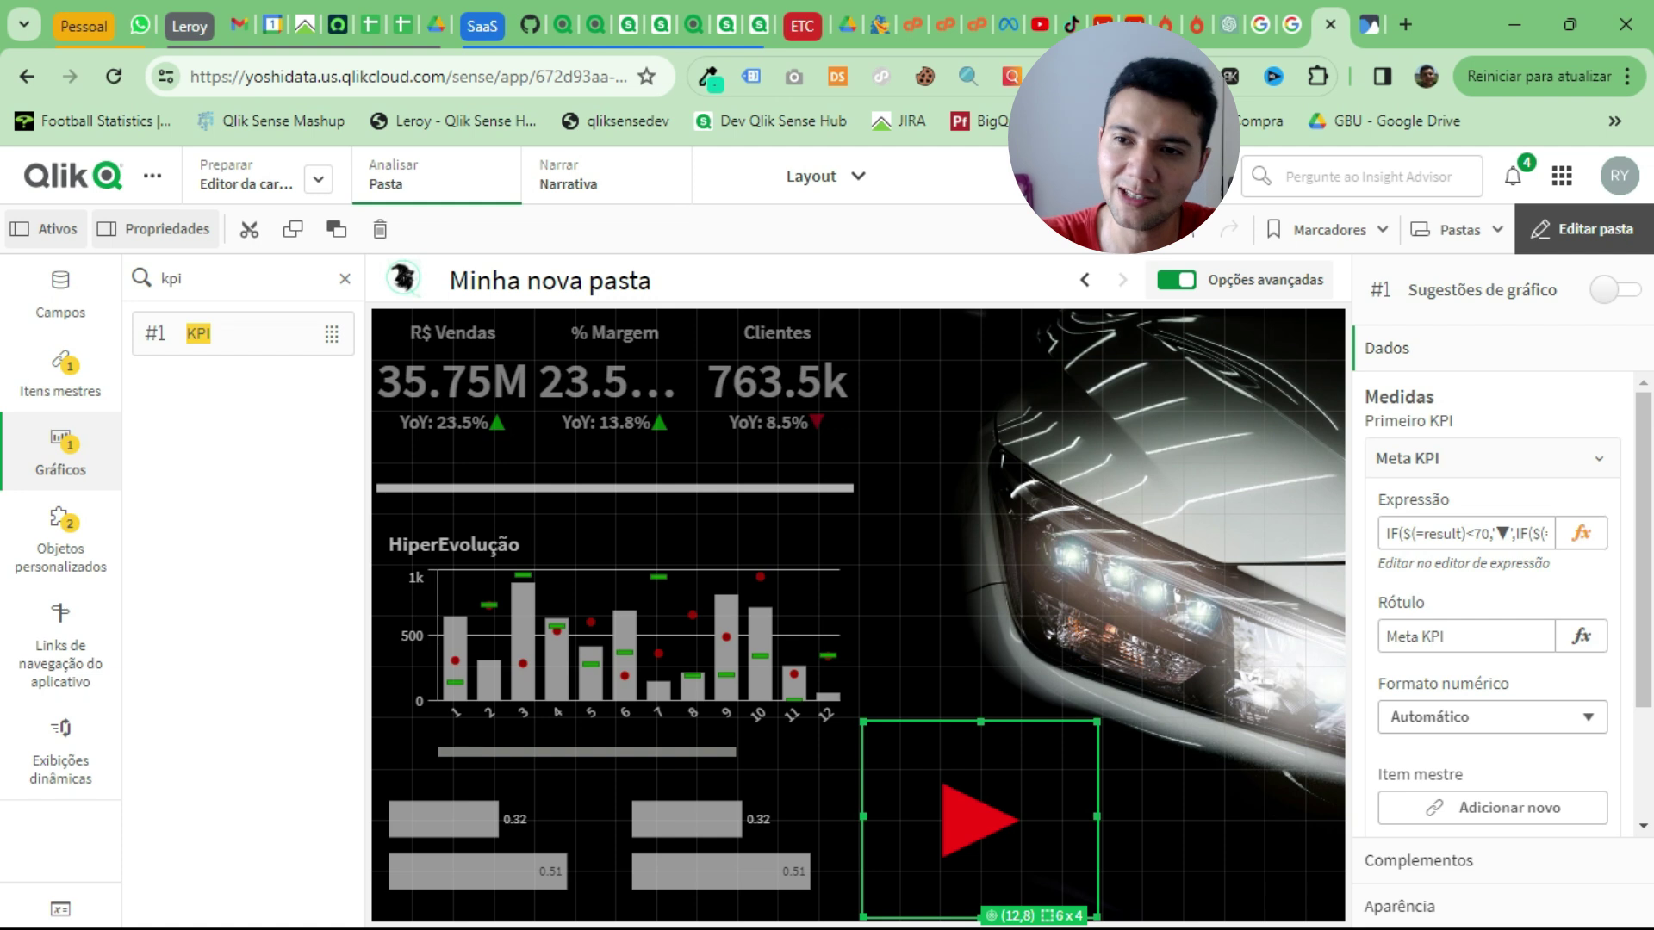
{"action": "left_click", "coordinate": [1581, 533]}
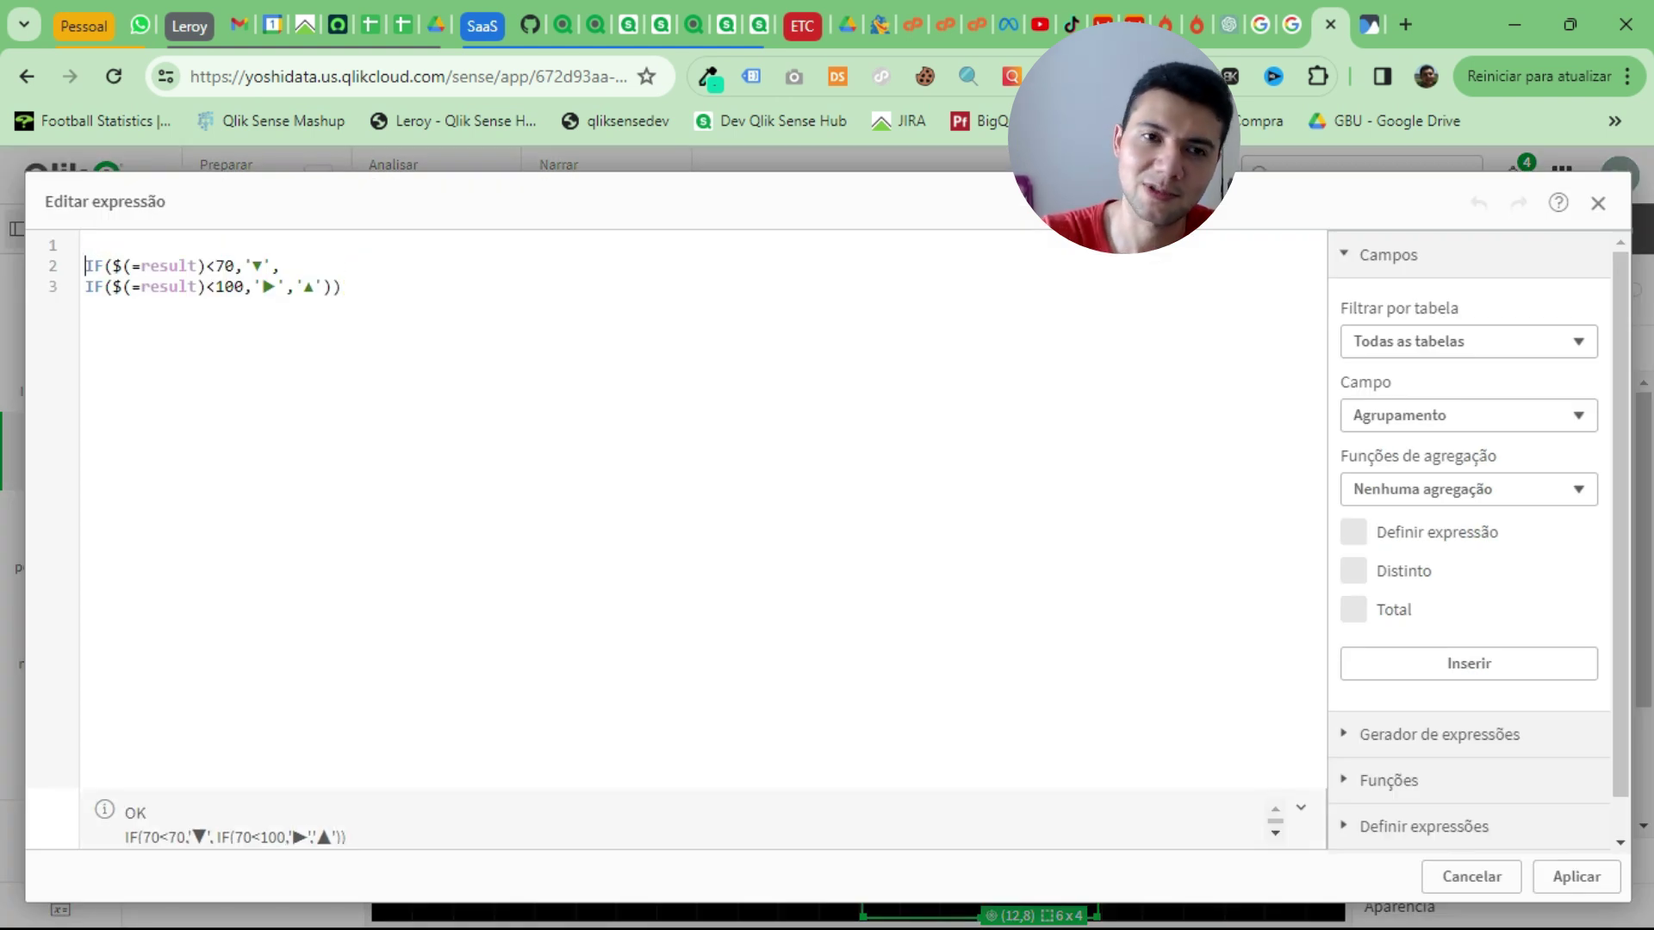
{"action": "key", "text": "Return"}
{"action": "key", "text": "Up"}
{"action": "key", "text": "Up"}
{"action": "type", "text": "Dual("}
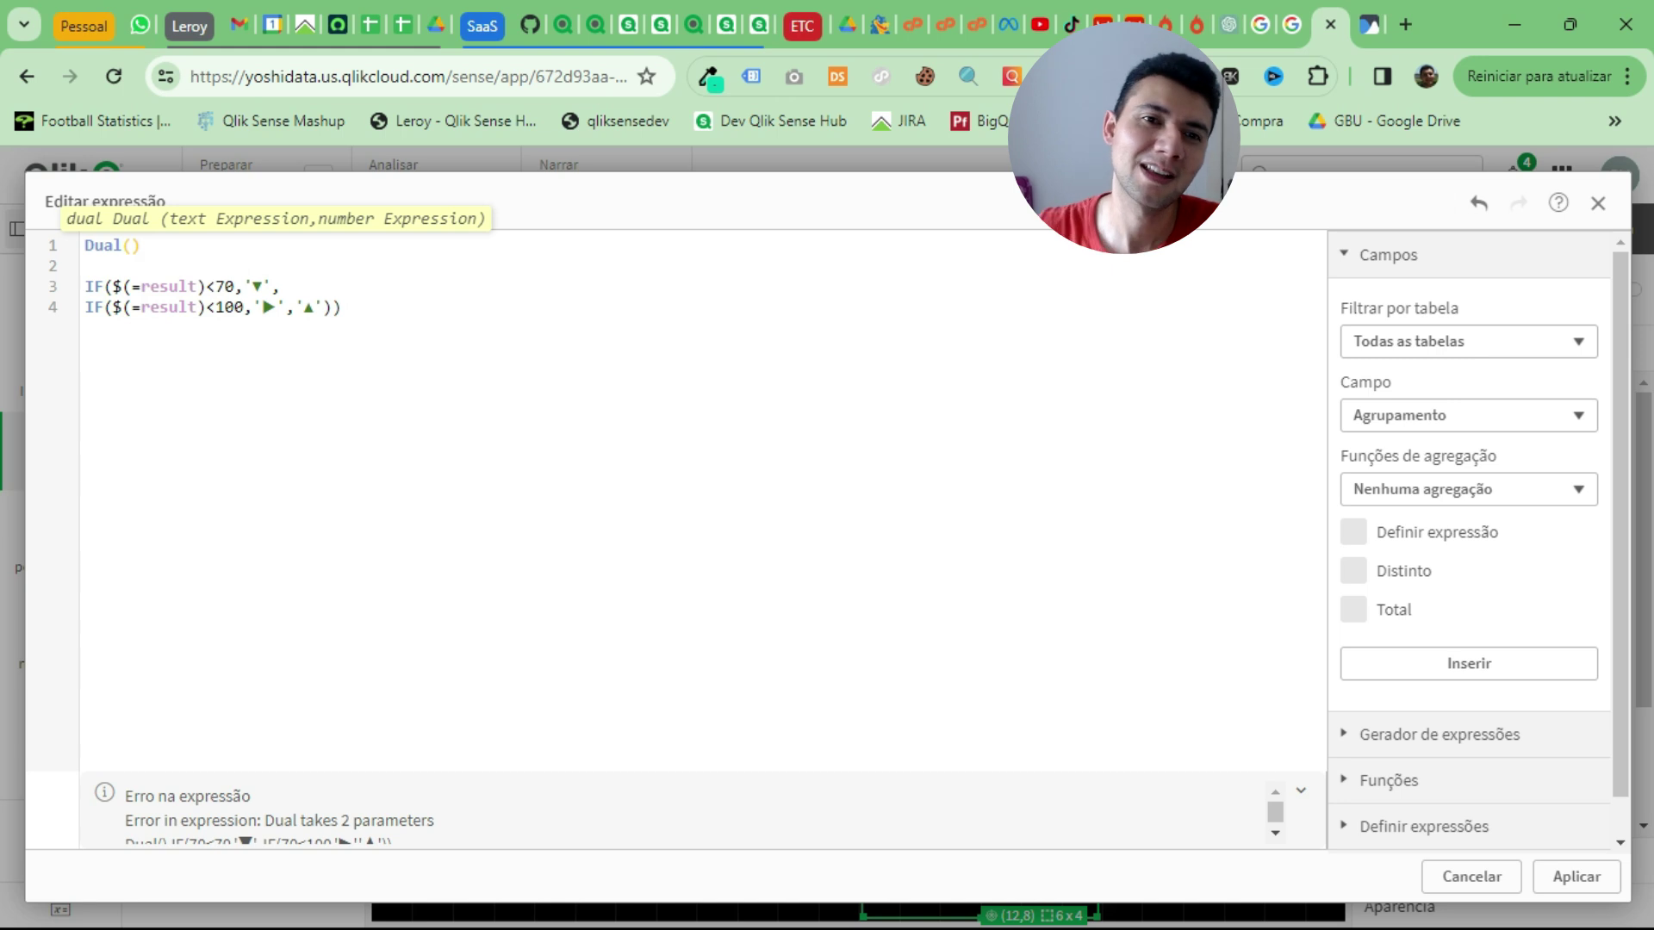
{"action": "type", "text": ","}
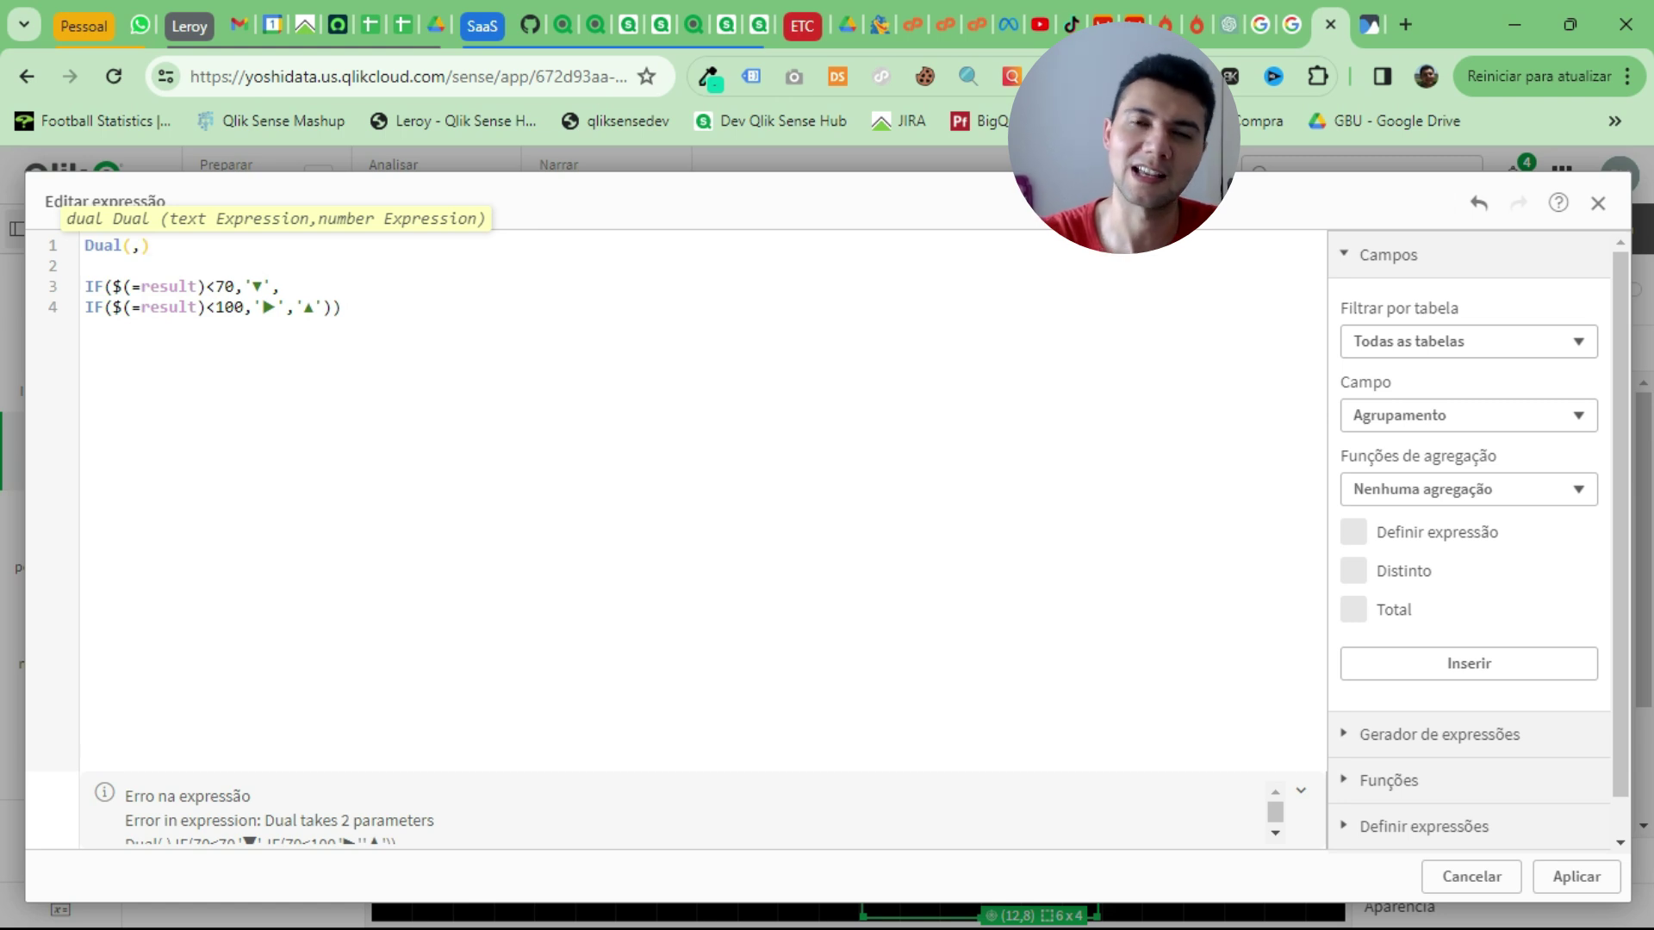
Step: Copy the nested IF expression into Dual as its first argument
{"action": "left_click_drag", "start_coordinate": [341, 307], "coordinate": [85, 286]}
{"action": "key", "text": "ctrl+c"}
{"action": "left_click", "coordinate": [126, 246]}
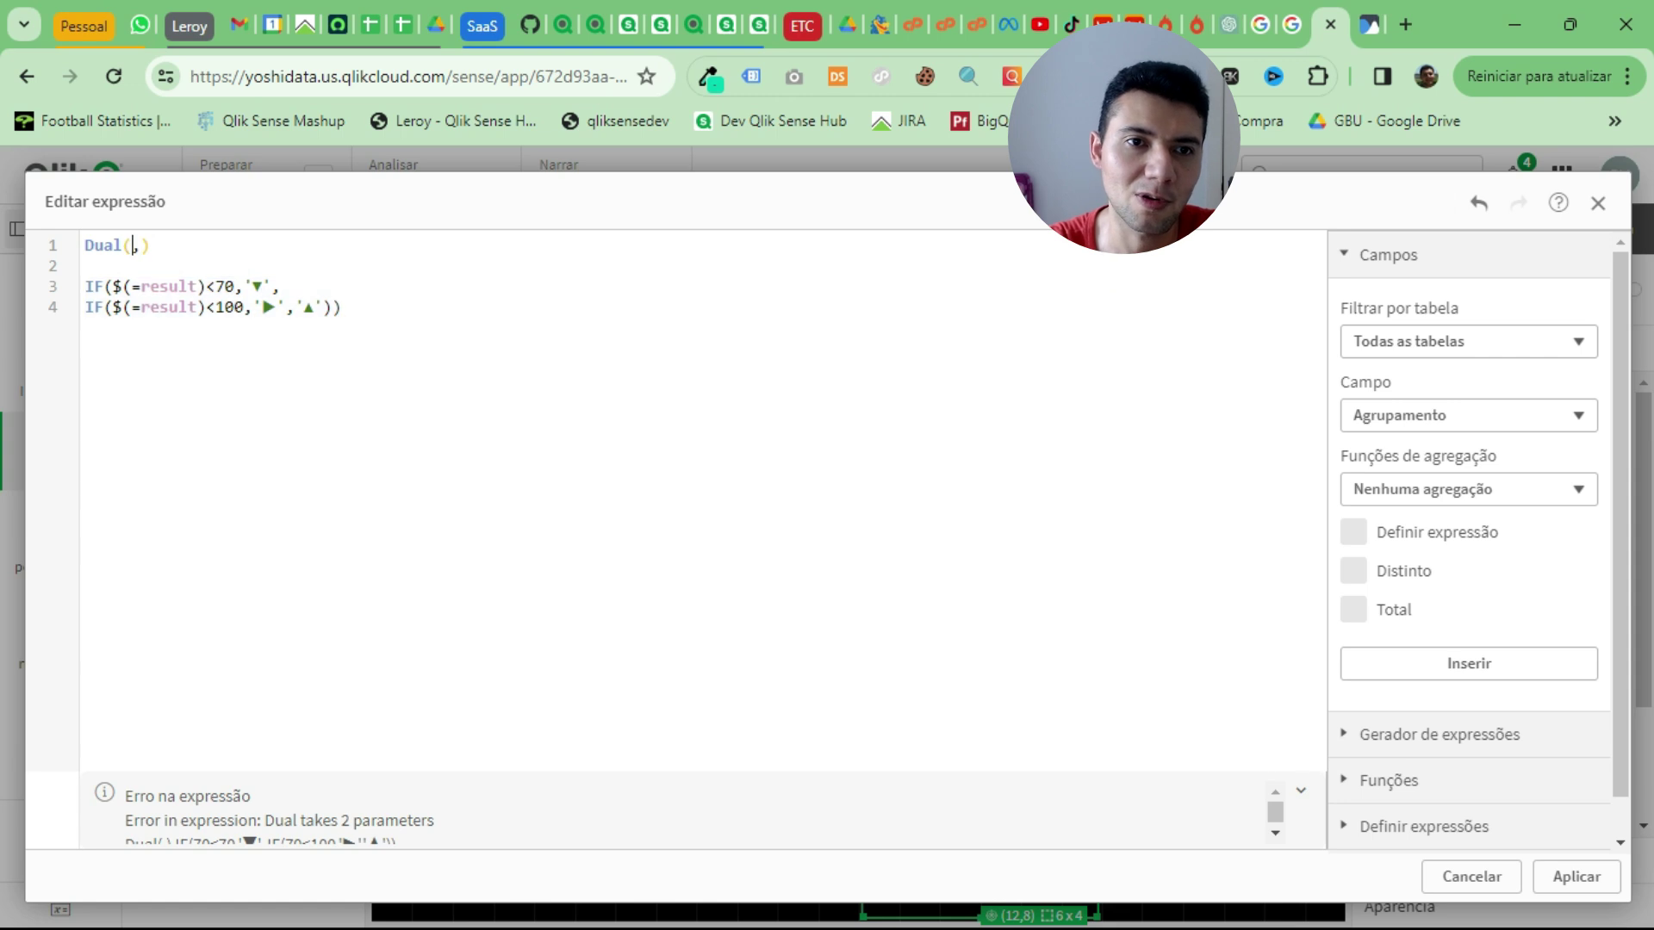
{"action": "key", "text": "ctrl+v"}
{"action": "key", "text": "Right"}
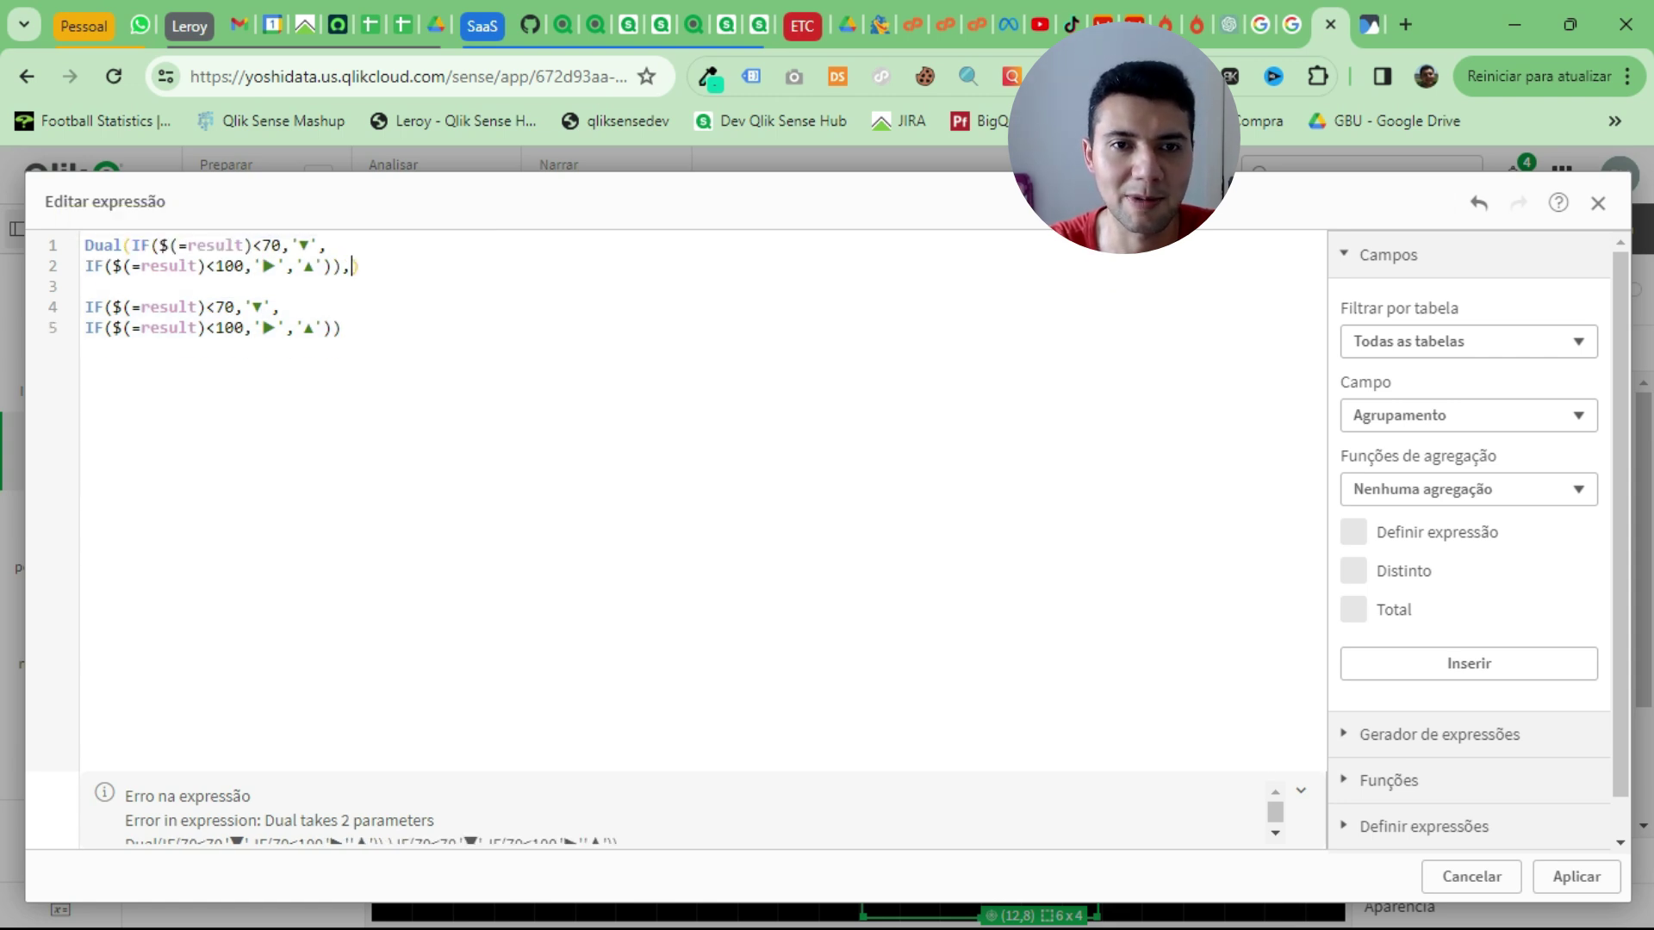
Step: Add line breaks so the IF block and Dual's closing parenthesis sit on separate lines with blank lines between
{"action": "key", "text": "Return"}
{"action": "key", "text": "Return"}
{"action": "key", "text": "Up"}
{"action": "key", "text": "Up"}
{"action": "key", "text": "Up"}
{"action": "key", "text": "Right"}
{"action": "key", "text": "Right"}
{"action": "key", "text": "Right"}
{"action": "key", "text": "Right"}
{"action": "key", "text": "Right"}
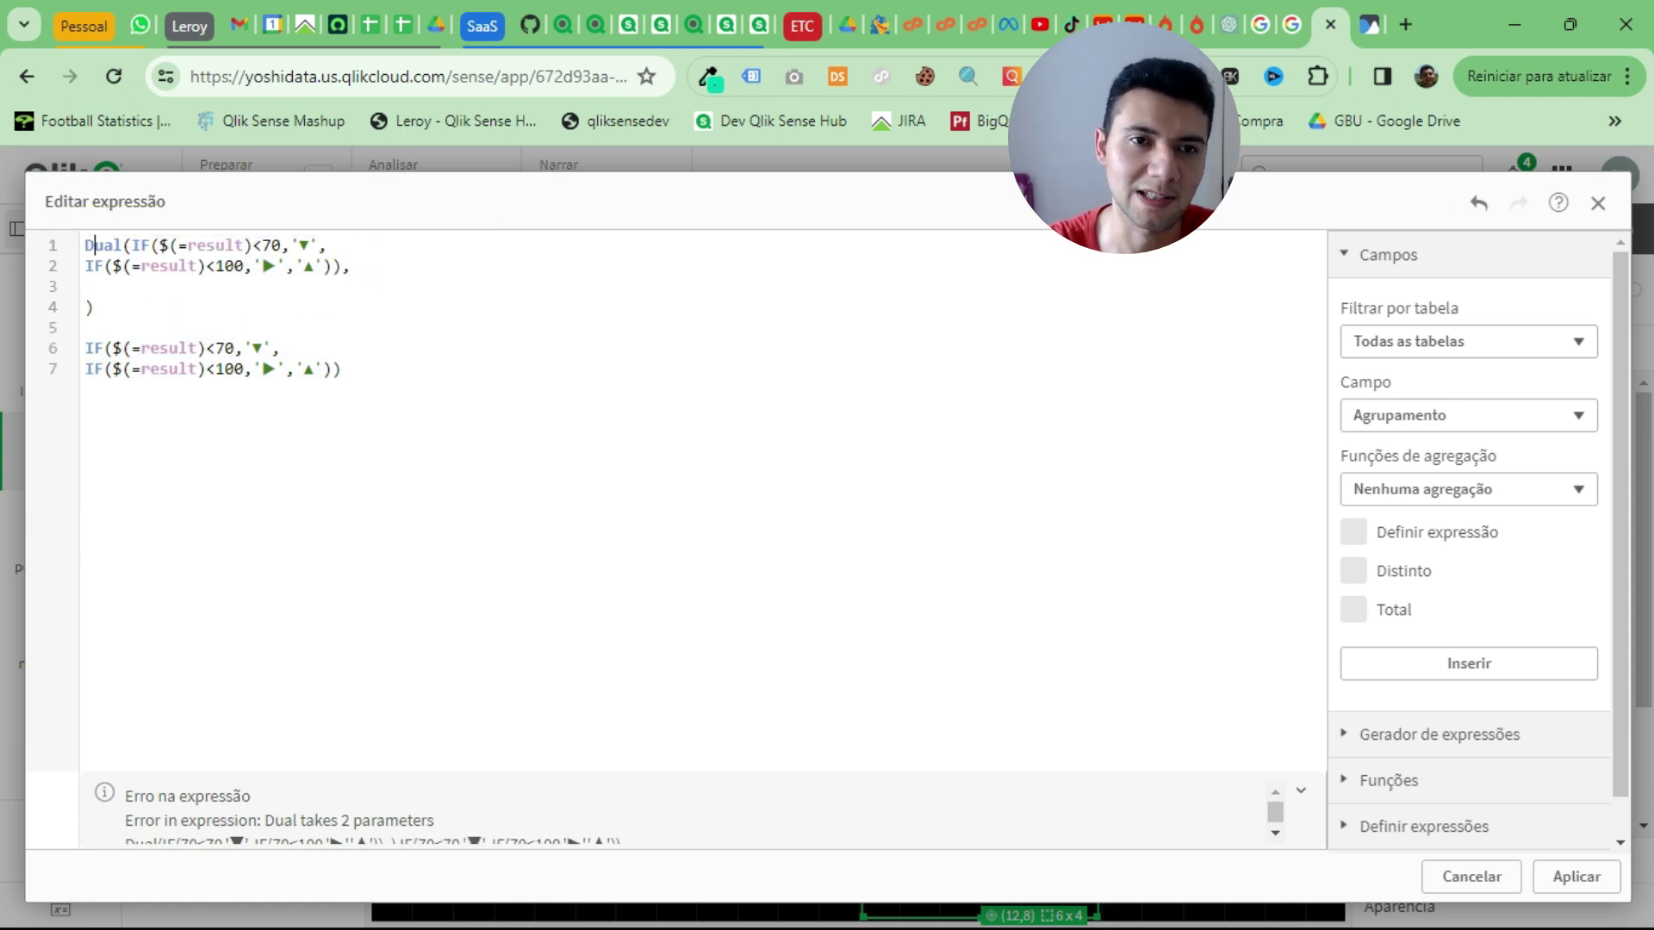
{"action": "key", "text": "Return"}
{"action": "key", "text": "Return"}
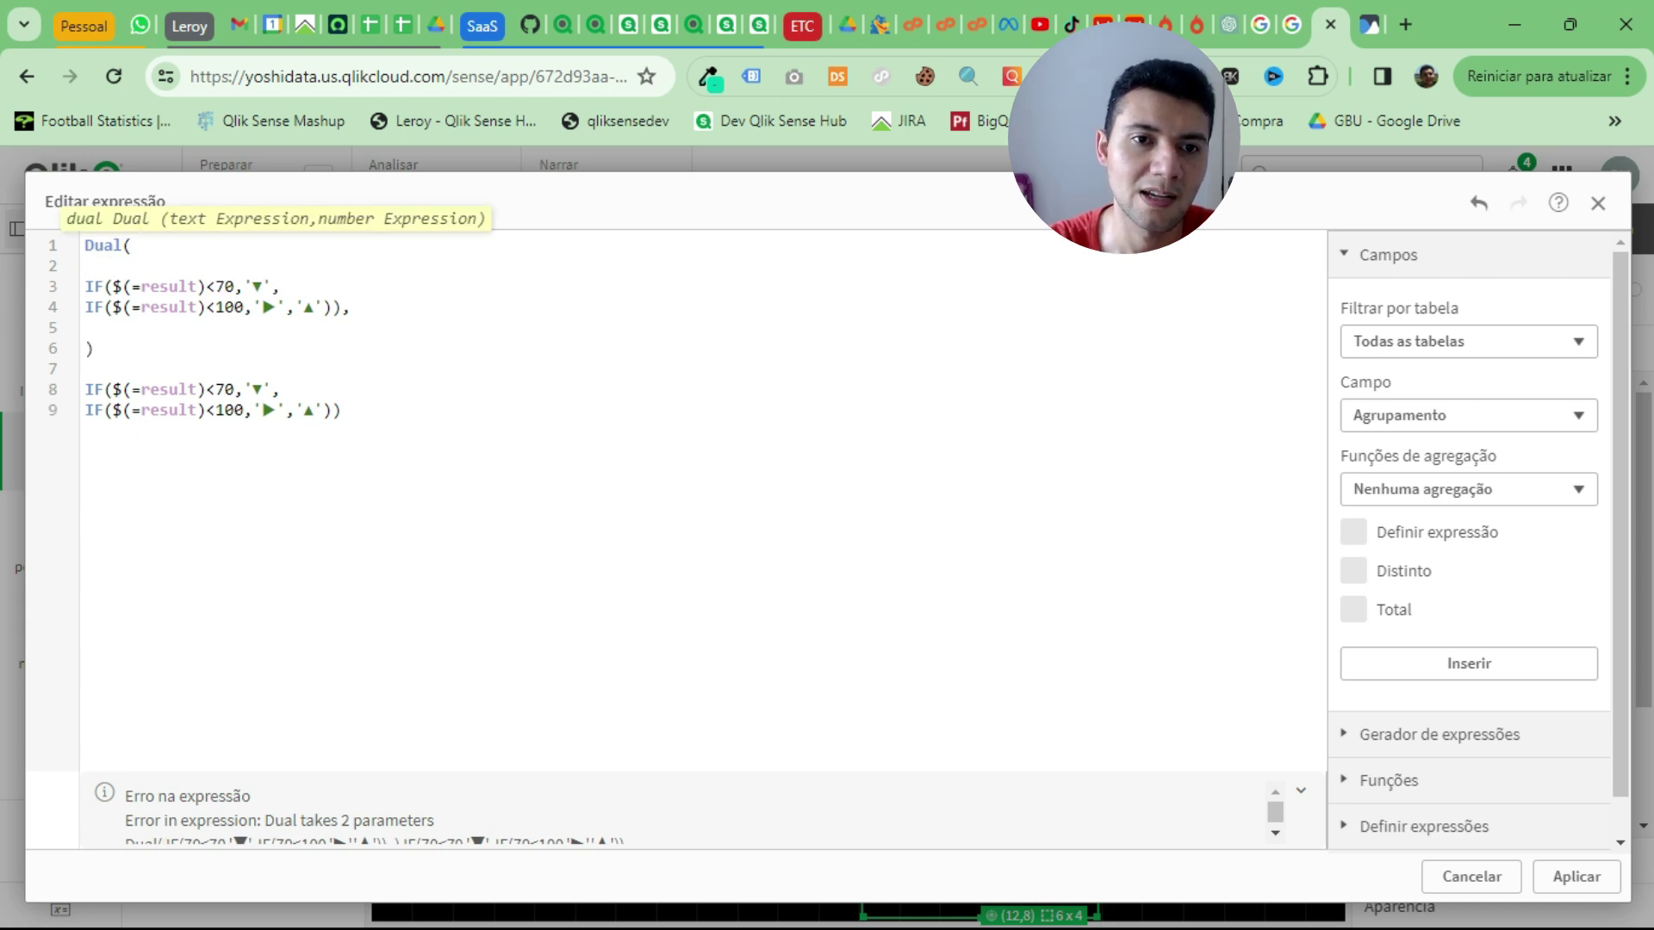
Step: Copy $(=result) from the leftover IF and paste it on its own line as Dual's second argument
{"action": "left_click", "coordinate": [197, 389]}
{"action": "key", "text": "Right"}
{"action": "key", "text": "shift+Left"}
{"action": "key", "text": "shift+Left"}
{"action": "key", "text": "shift+Left"}
{"action": "key", "text": "shift+Left"}
{"action": "key", "text": "shift+Left"}
{"action": "key", "text": "shift+Left"}
{"action": "key", "text": "shift+Left"}
{"action": "key", "text": "shift+Left"}
{"action": "key", "text": "shift+Left"}
{"action": "key", "text": "shift+Left"}
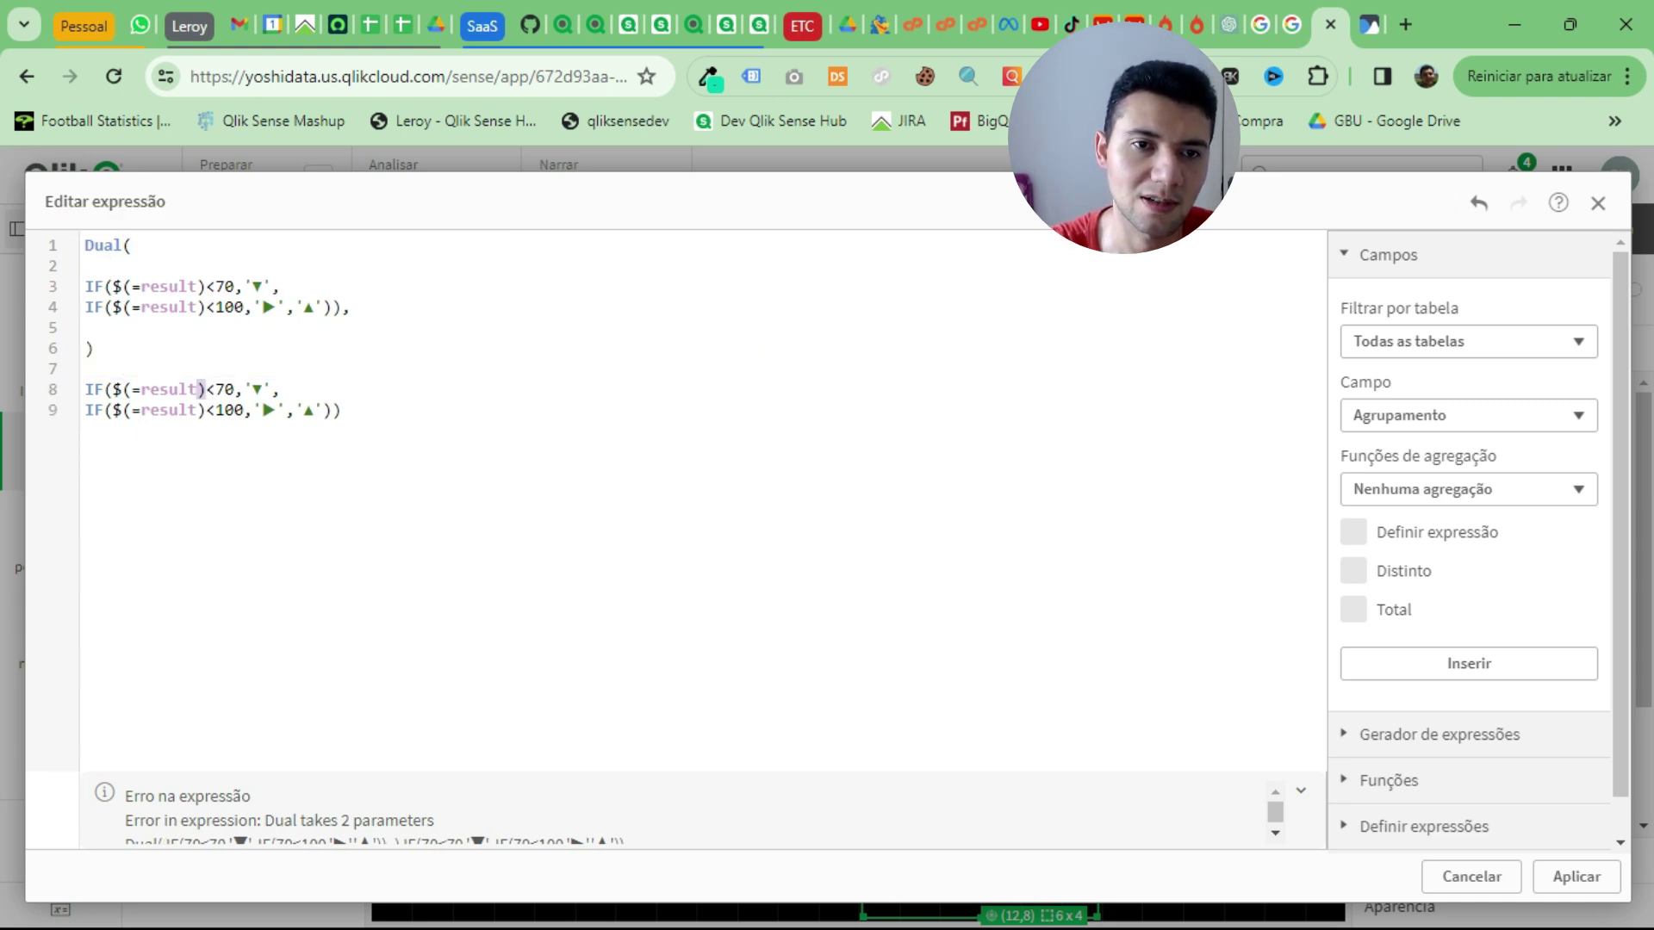
{"action": "key", "text": "Up"}
{"action": "key", "text": "Up"}
{"action": "key", "text": "Up"}
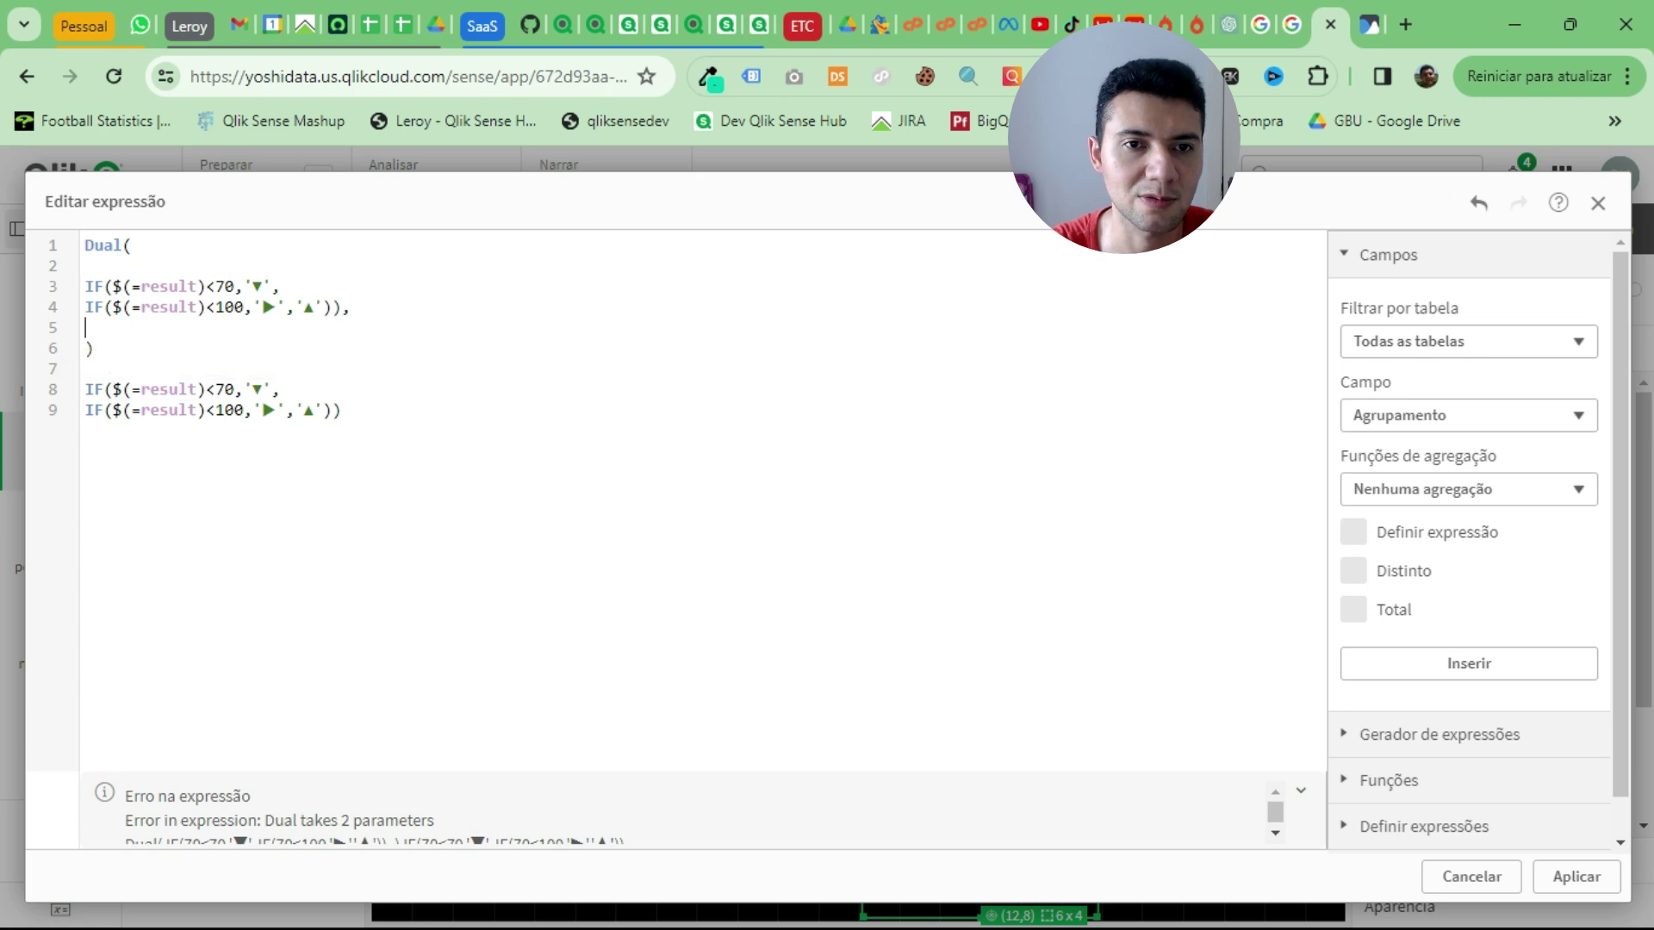
{"action": "key", "text": "Return"}
{"action": "key", "text": "ctrl+v"}
Step: Delete the leftover nested IF below the Dual call
{"action": "key", "text": "Up"}
{"action": "key", "text": "Down"}
{"action": "key", "text": "Down"}
{"action": "key", "text": "Down"}
{"action": "key", "text": "shift+Down"}
{"action": "key", "text": "shift+Down"}
{"action": "key", "text": "shift+End"}
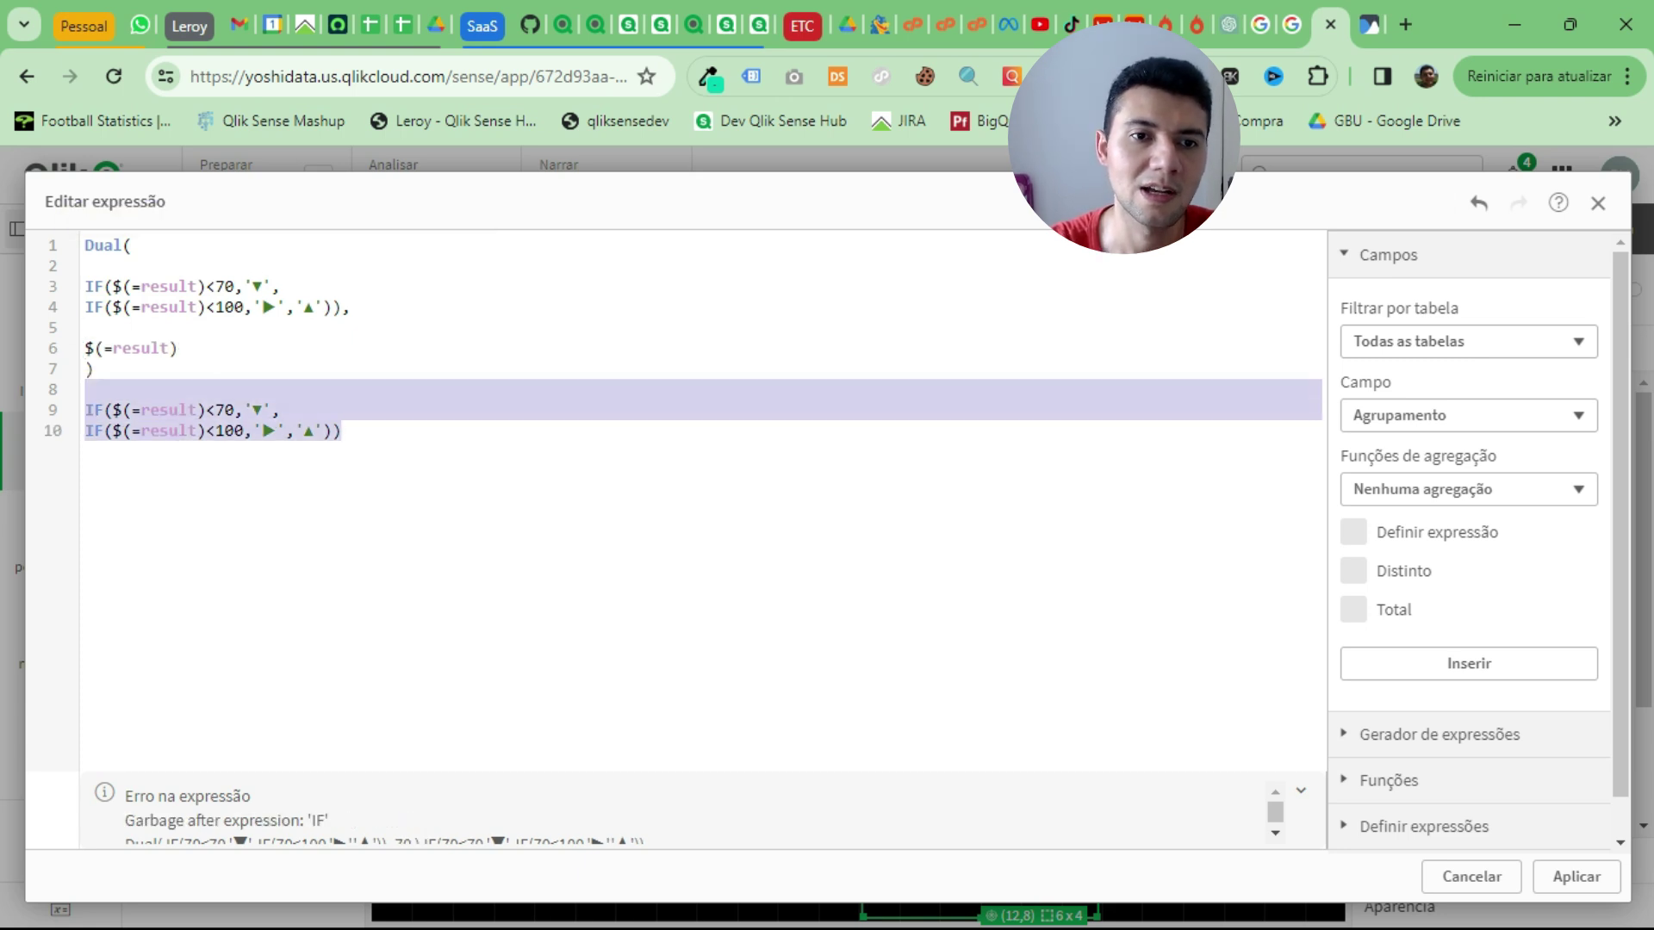
{"action": "key", "text": "BackSpace"}
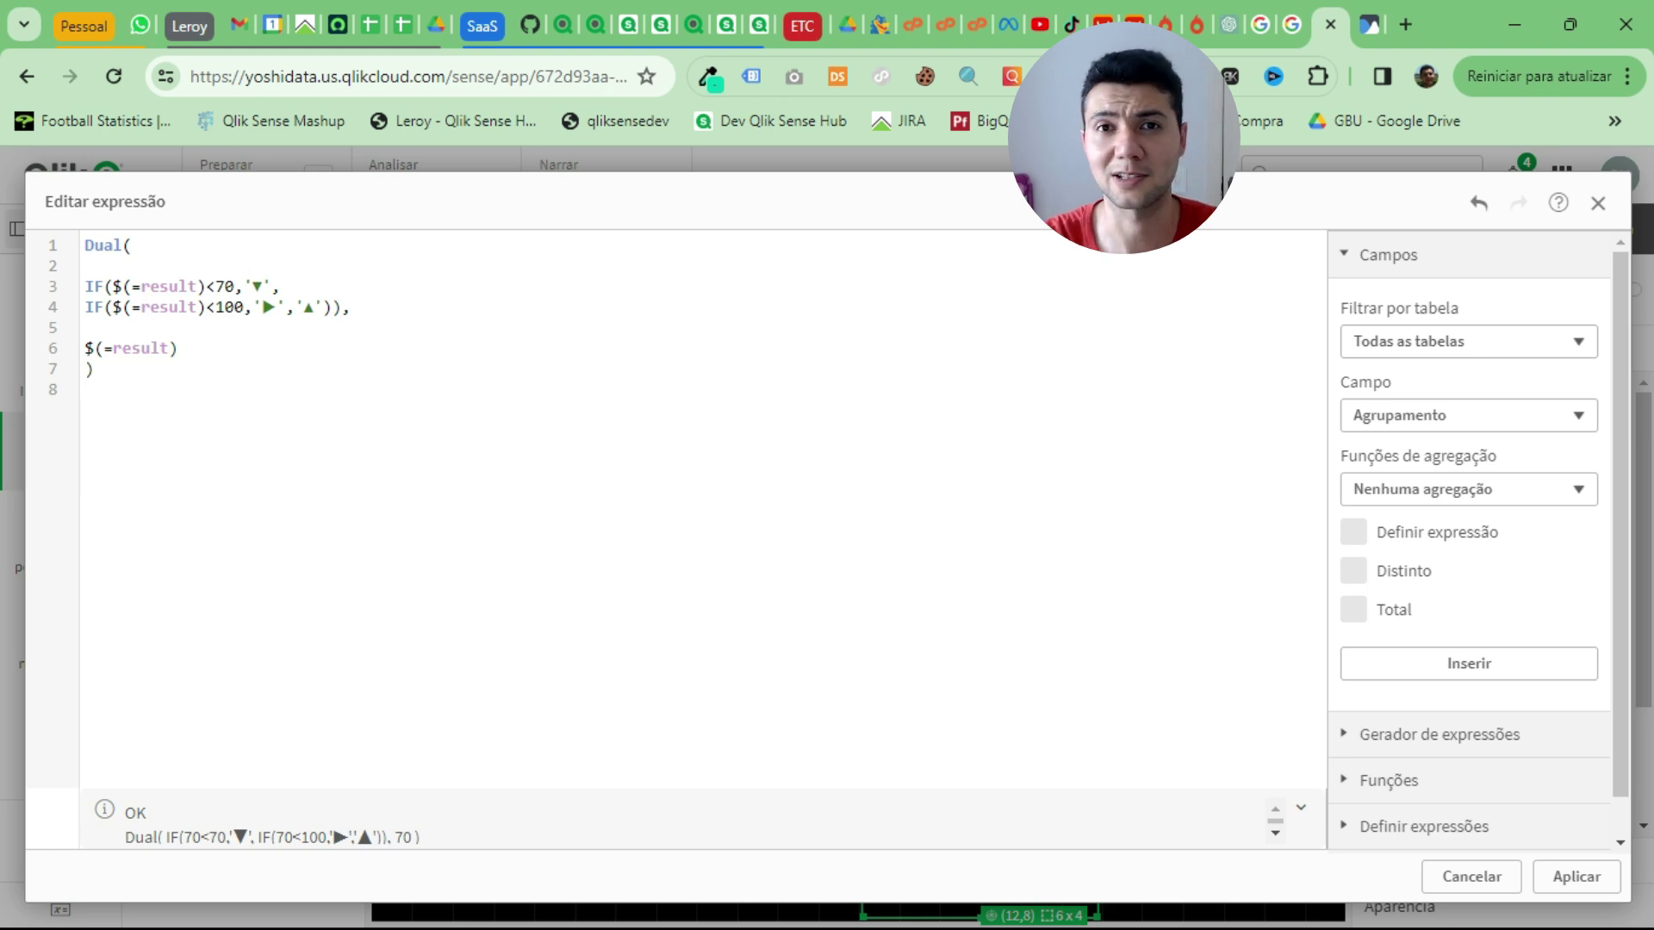
Step: Highlight the $(=result) argument of the Dual function for review
{"action": "key", "text": "Up"}
{"action": "key", "text": "Up"}
{"action": "key", "text": "End"}
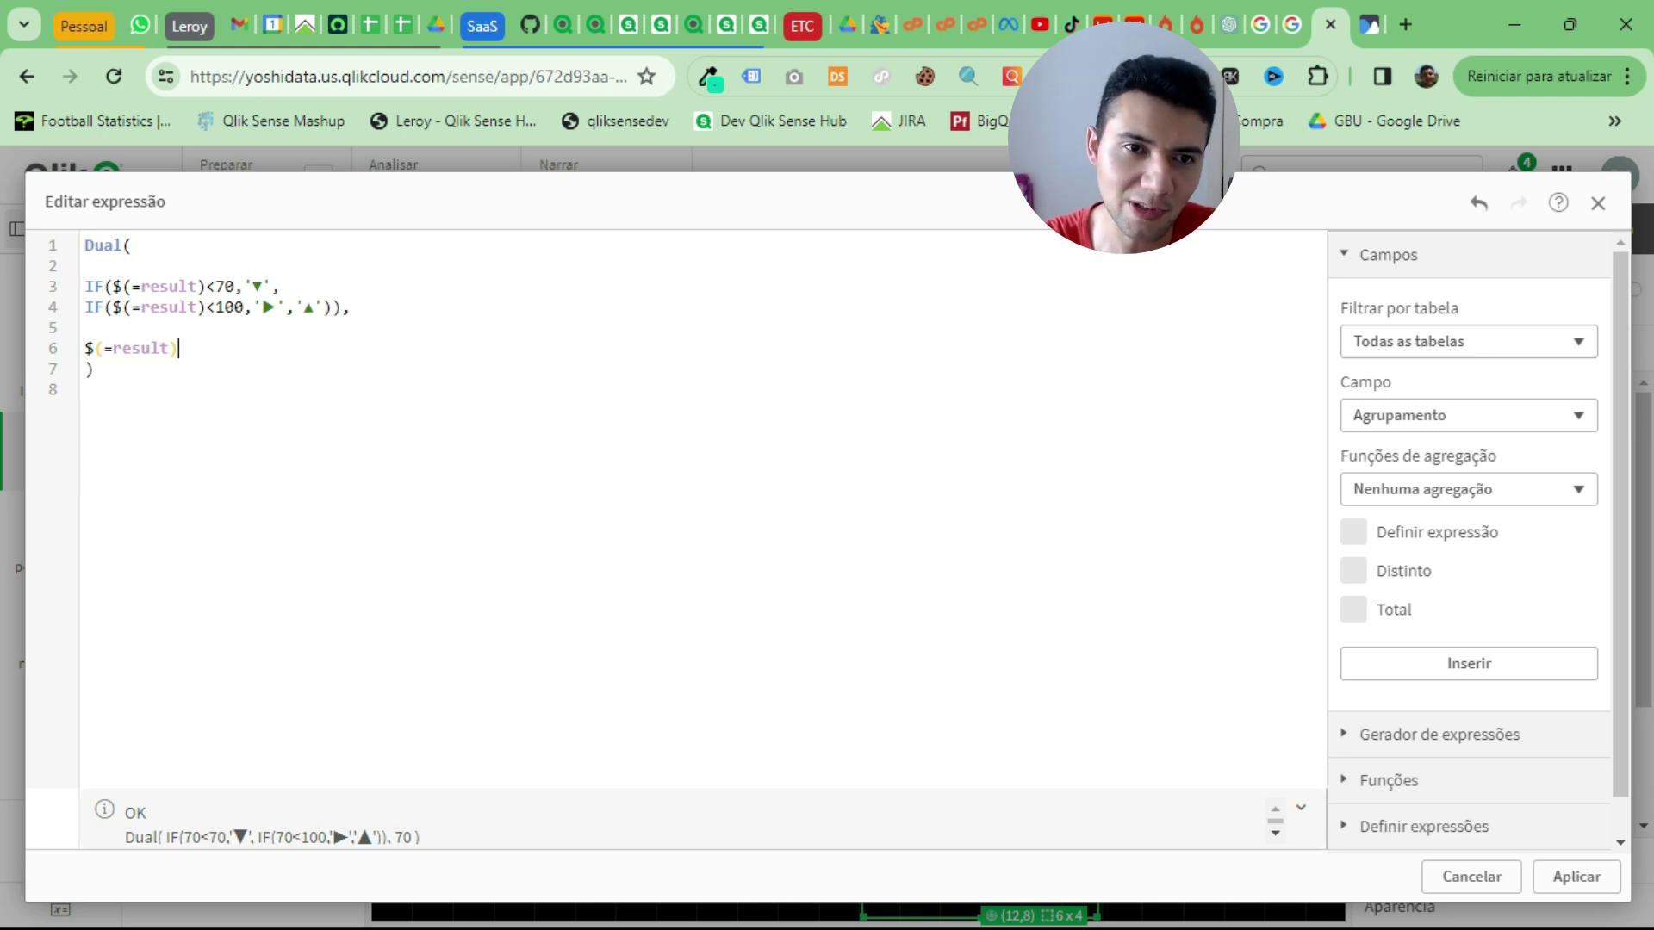
{"action": "key", "text": "shift+Home"}
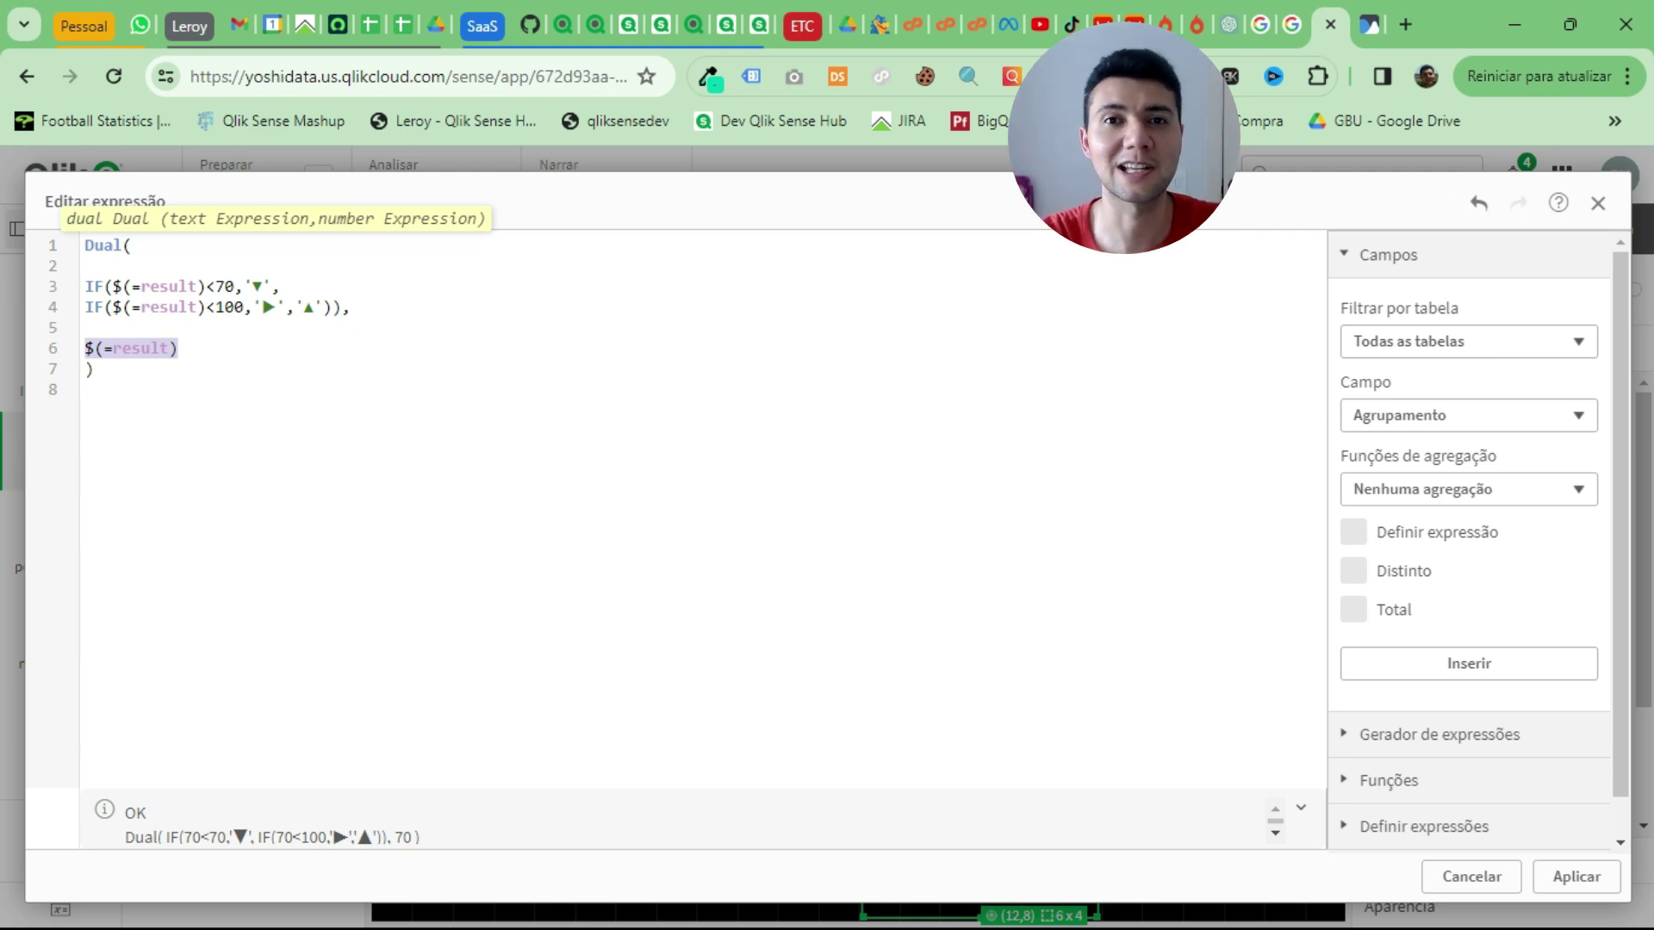
Step: Check the IF and Dual syntax in the expression and apply it to the Meta KPI measure
{"action": "left_click", "coordinate": [280, 286]}
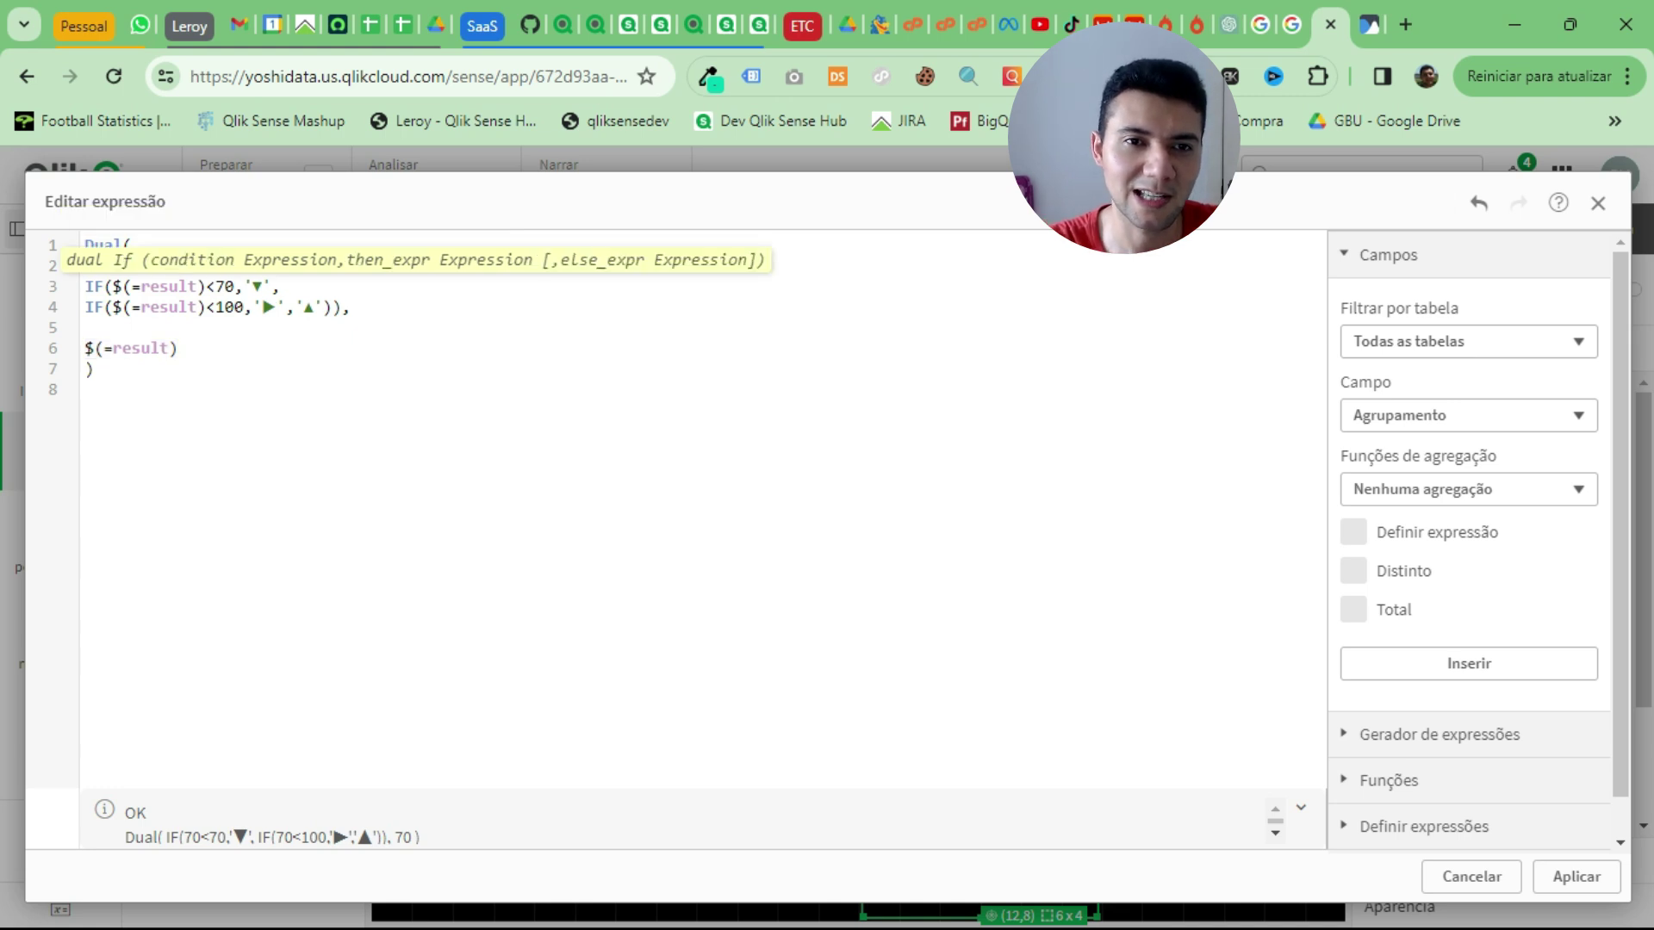
{"action": "left_click", "coordinate": [131, 244]}
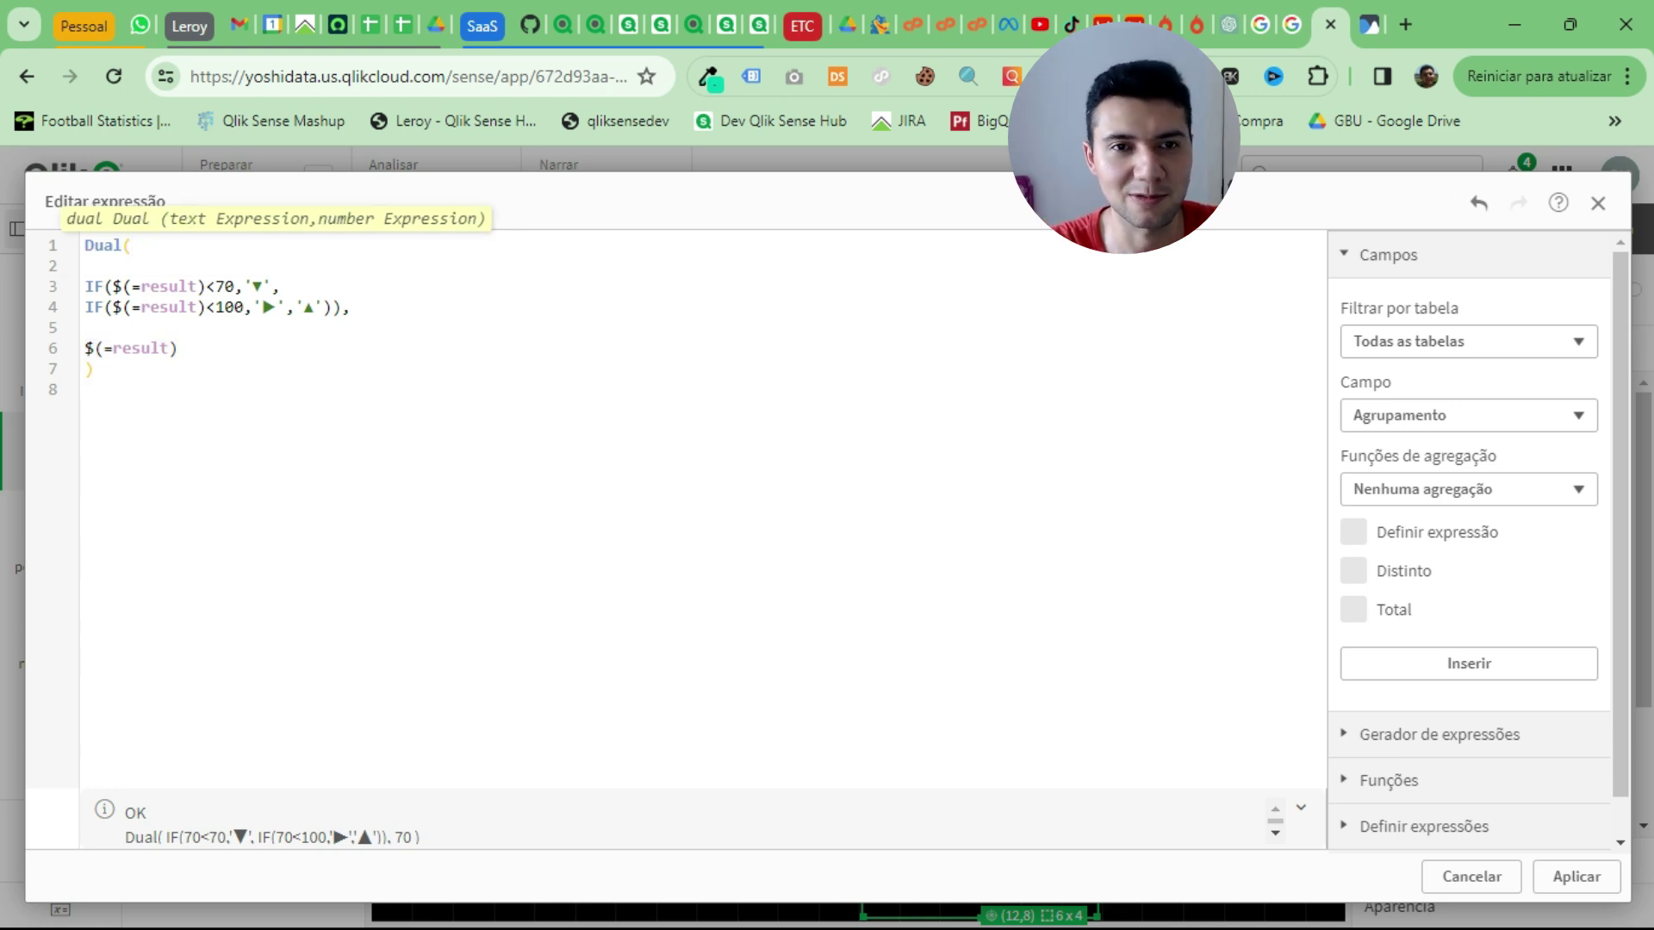
{"action": "left_click", "coordinate": [1576, 876]}
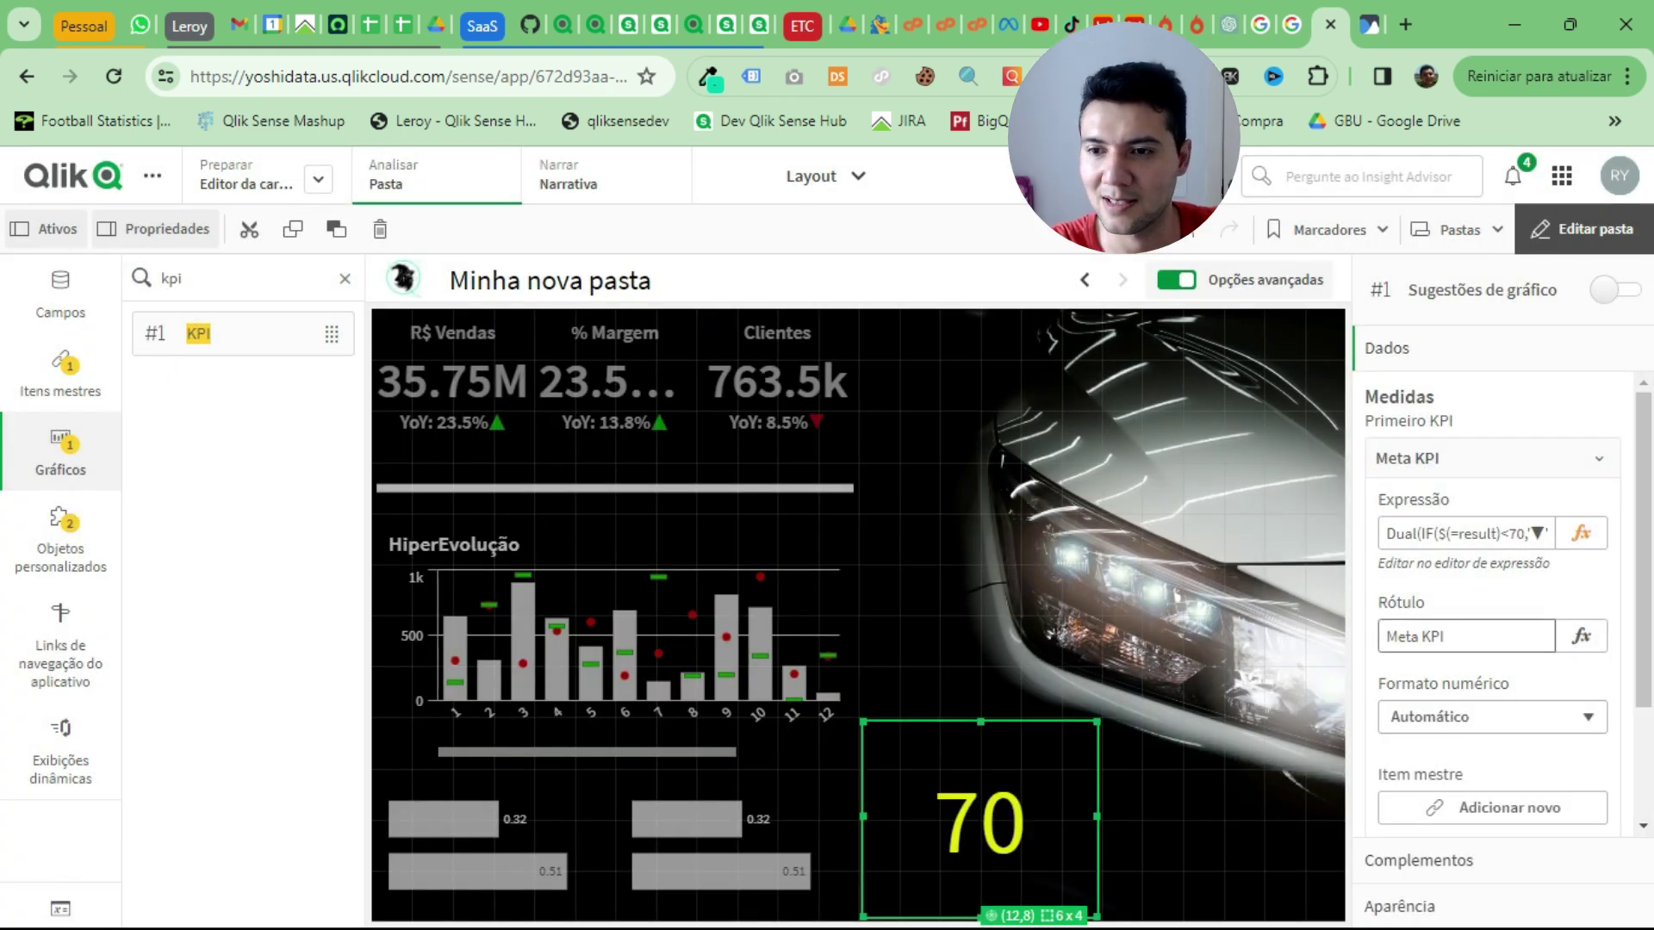
Step: Set the Meta KPI measure's number format to Expressão de medida and leave sheet editing to view the indicator
{"action": "left_click", "coordinate": [1493, 716]}
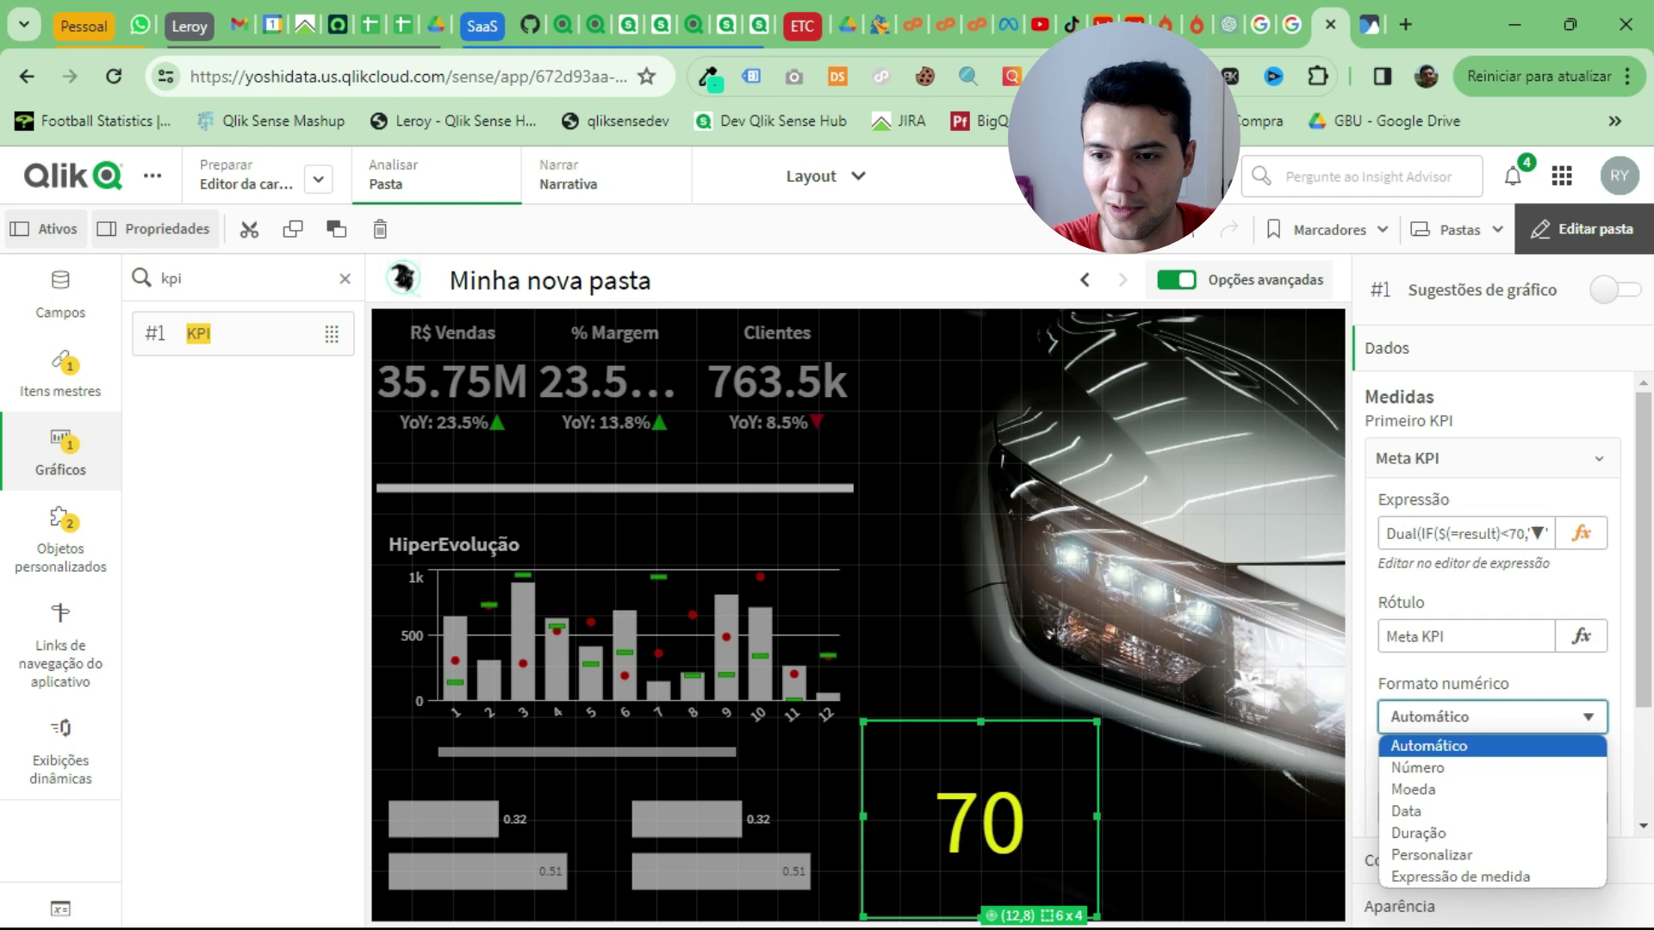
{"action": "left_click", "coordinate": [1460, 876]}
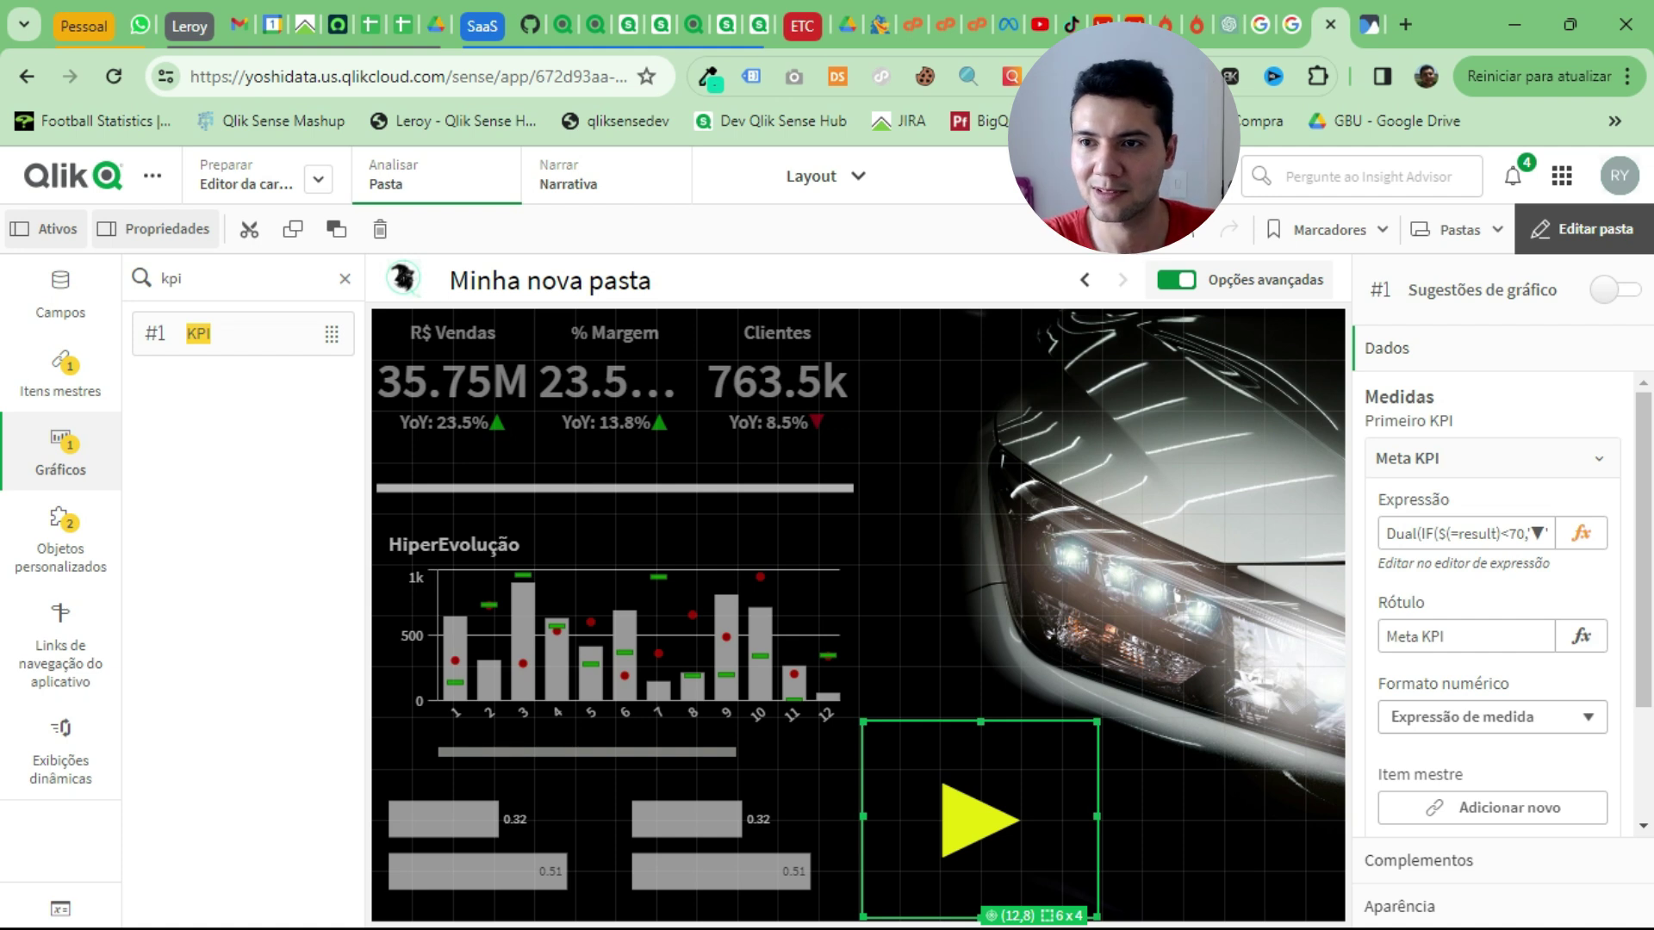
{"action": "key", "text": "ctrl+e"}
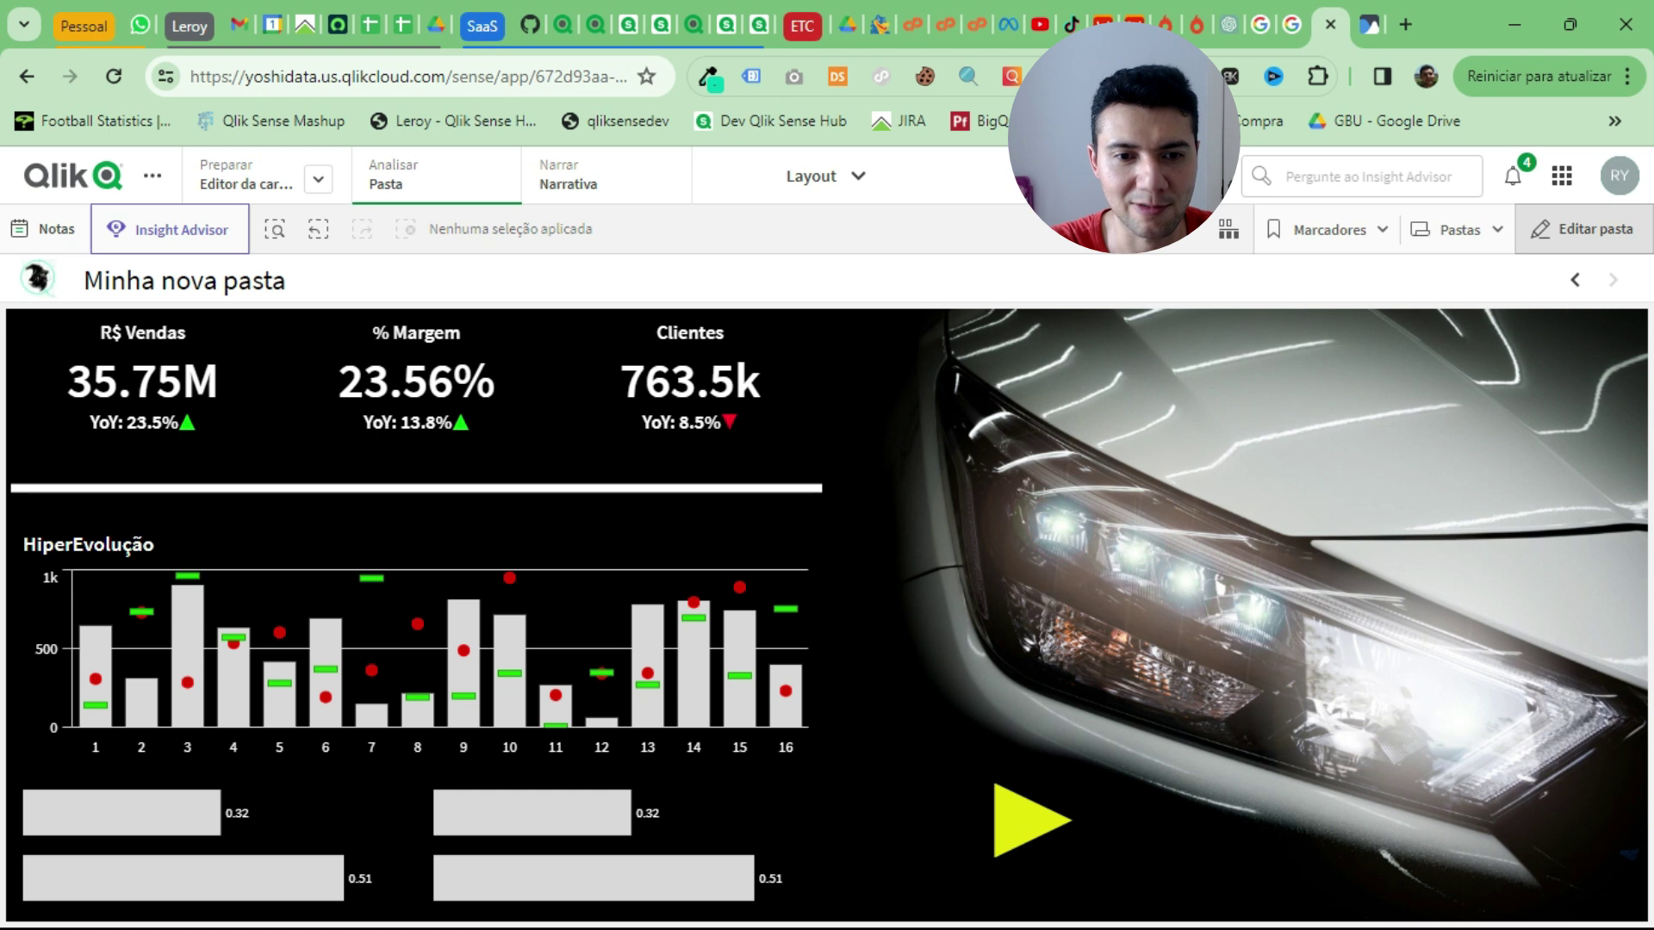
Step: Reopen the sheet for editing, set the variable result's definition to 110, save it and return to the sheet view
{"action": "key", "text": "ctrl+e"}
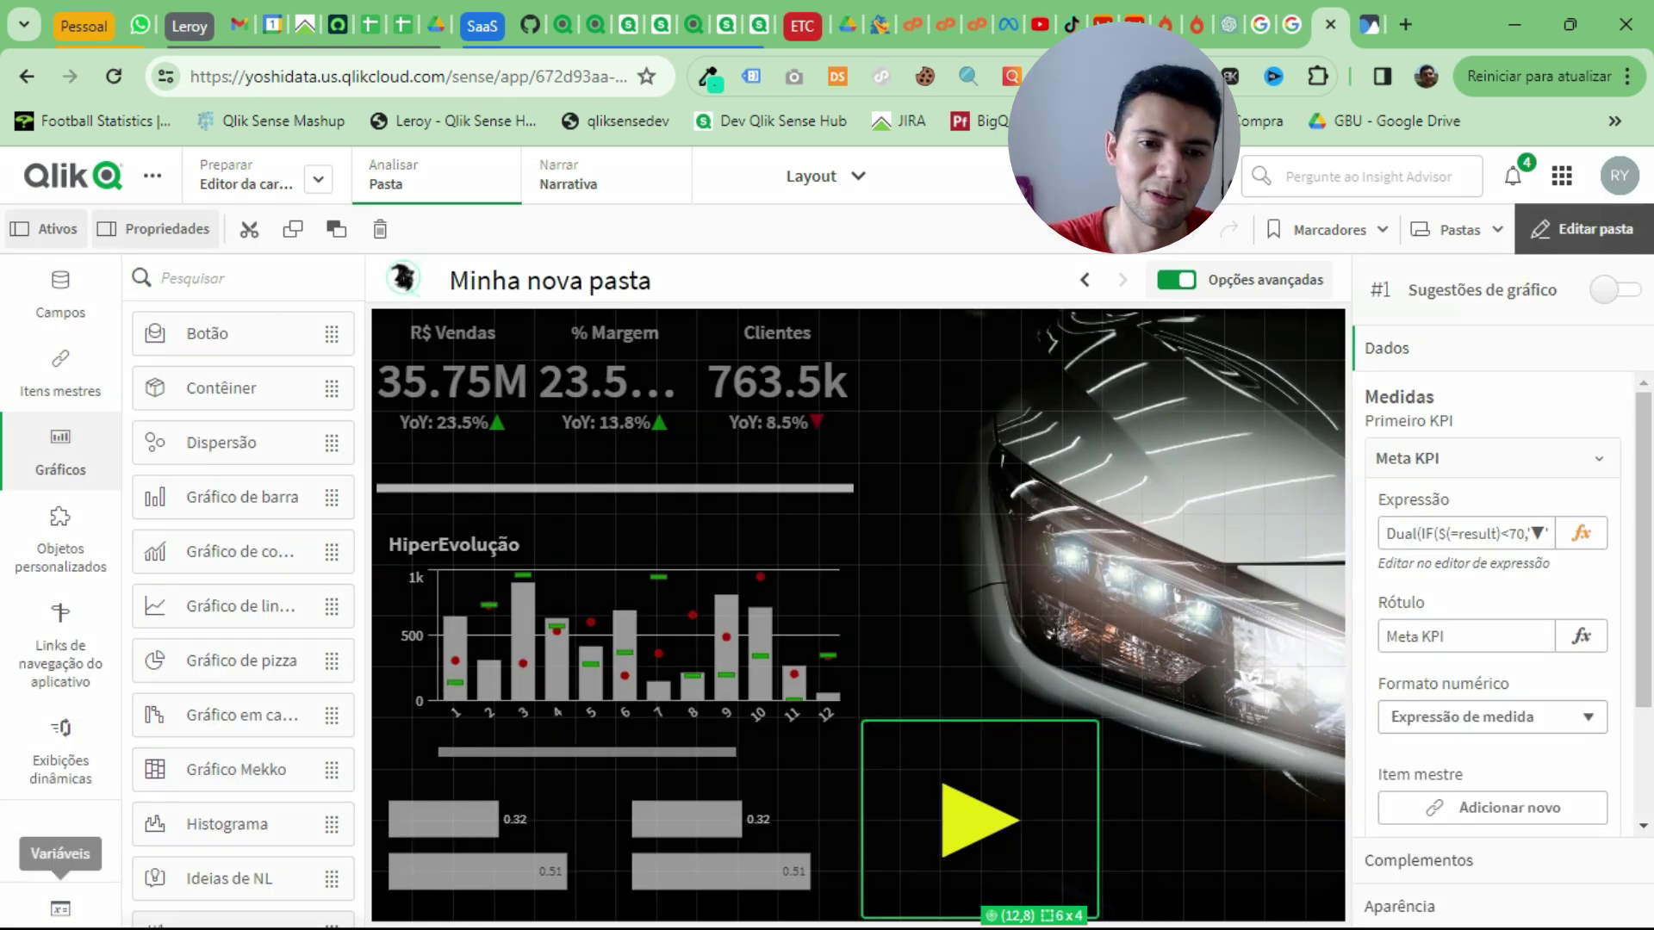
{"action": "left_click", "coordinate": [60, 909]}
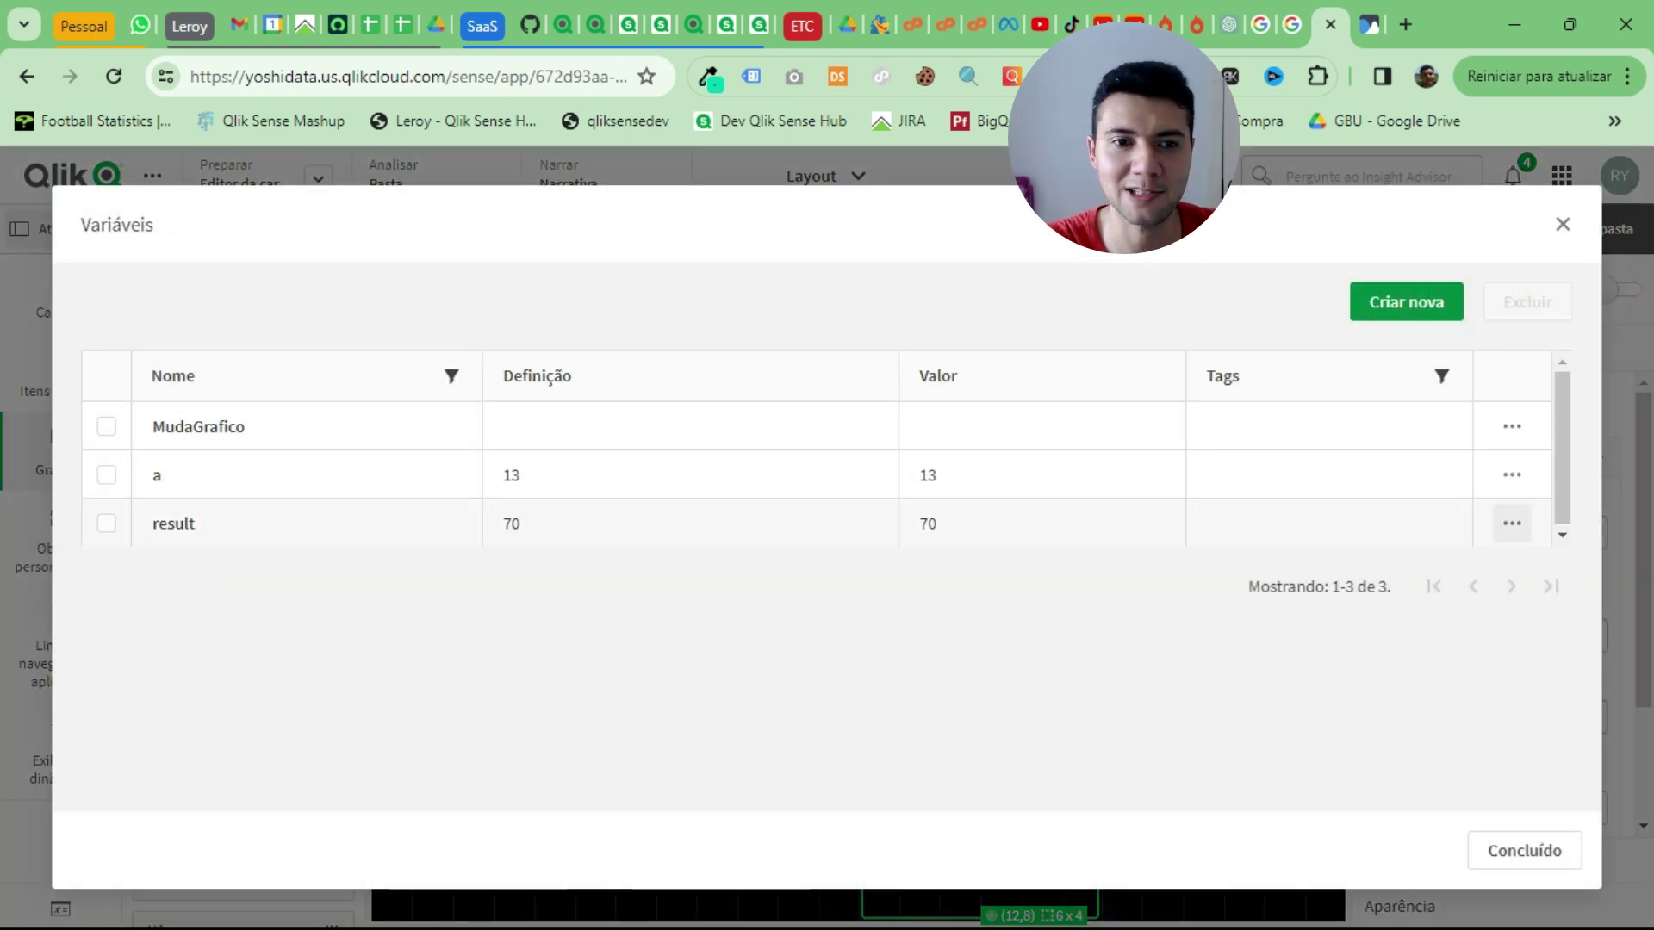
{"action": "left_click", "coordinate": [1512, 523]}
{"action": "left_click", "coordinate": [1411, 533]}
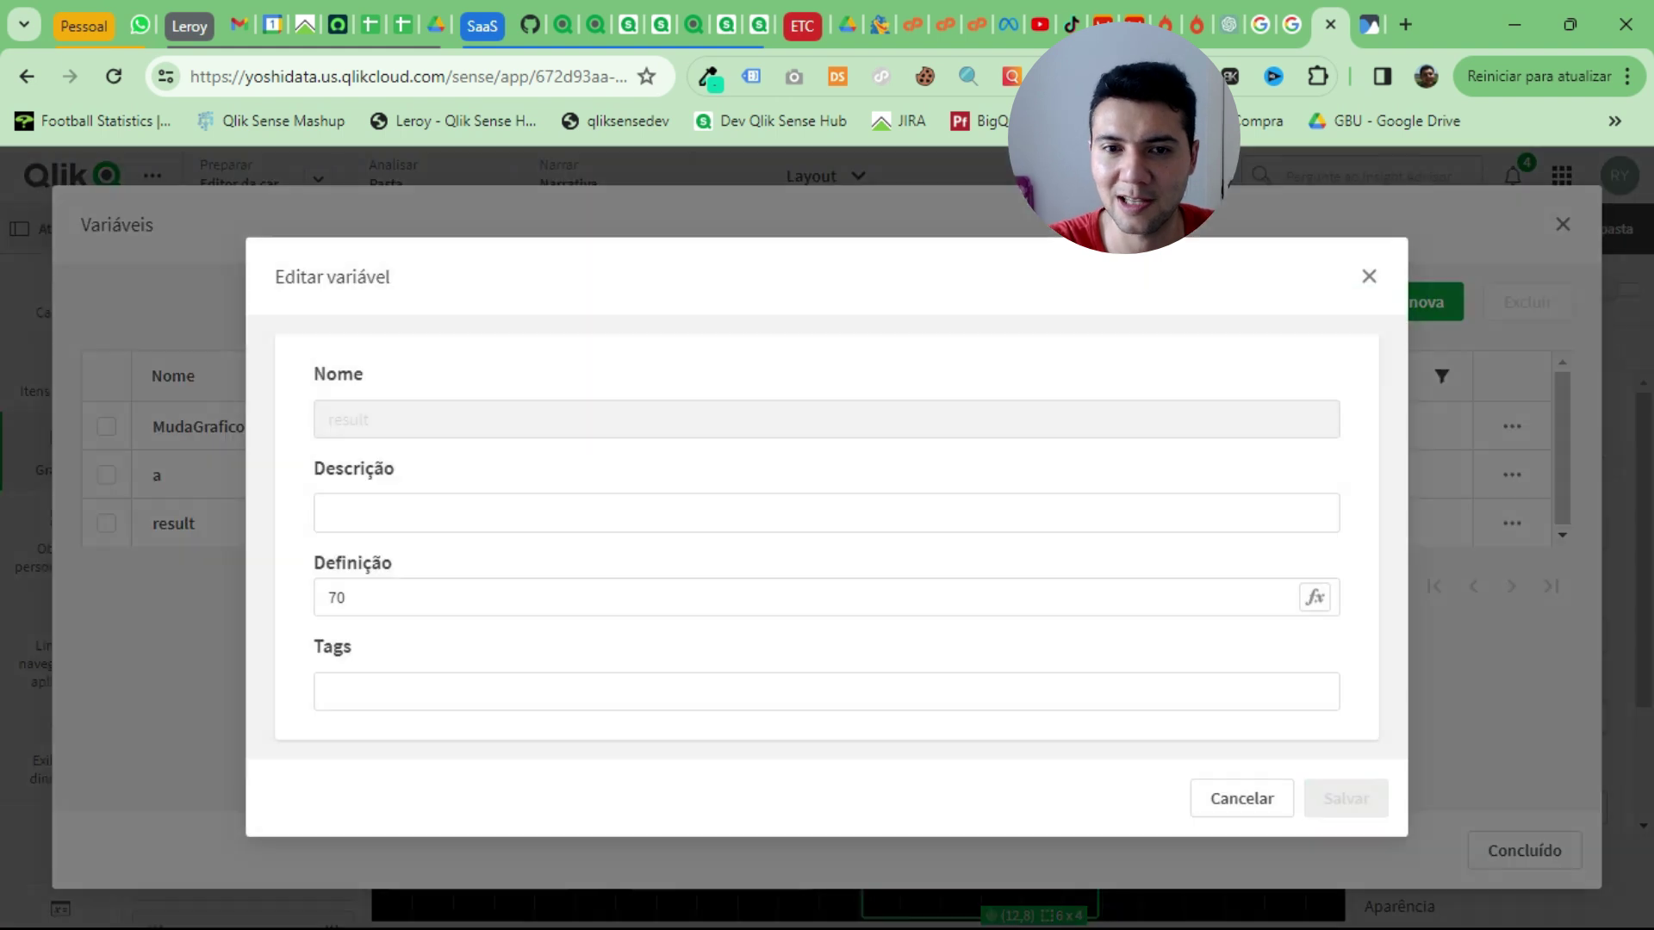
{"action": "left_click", "coordinate": [345, 597]}
{"action": "key", "text": "ctrl+a"}
{"action": "type", "text": "110"}
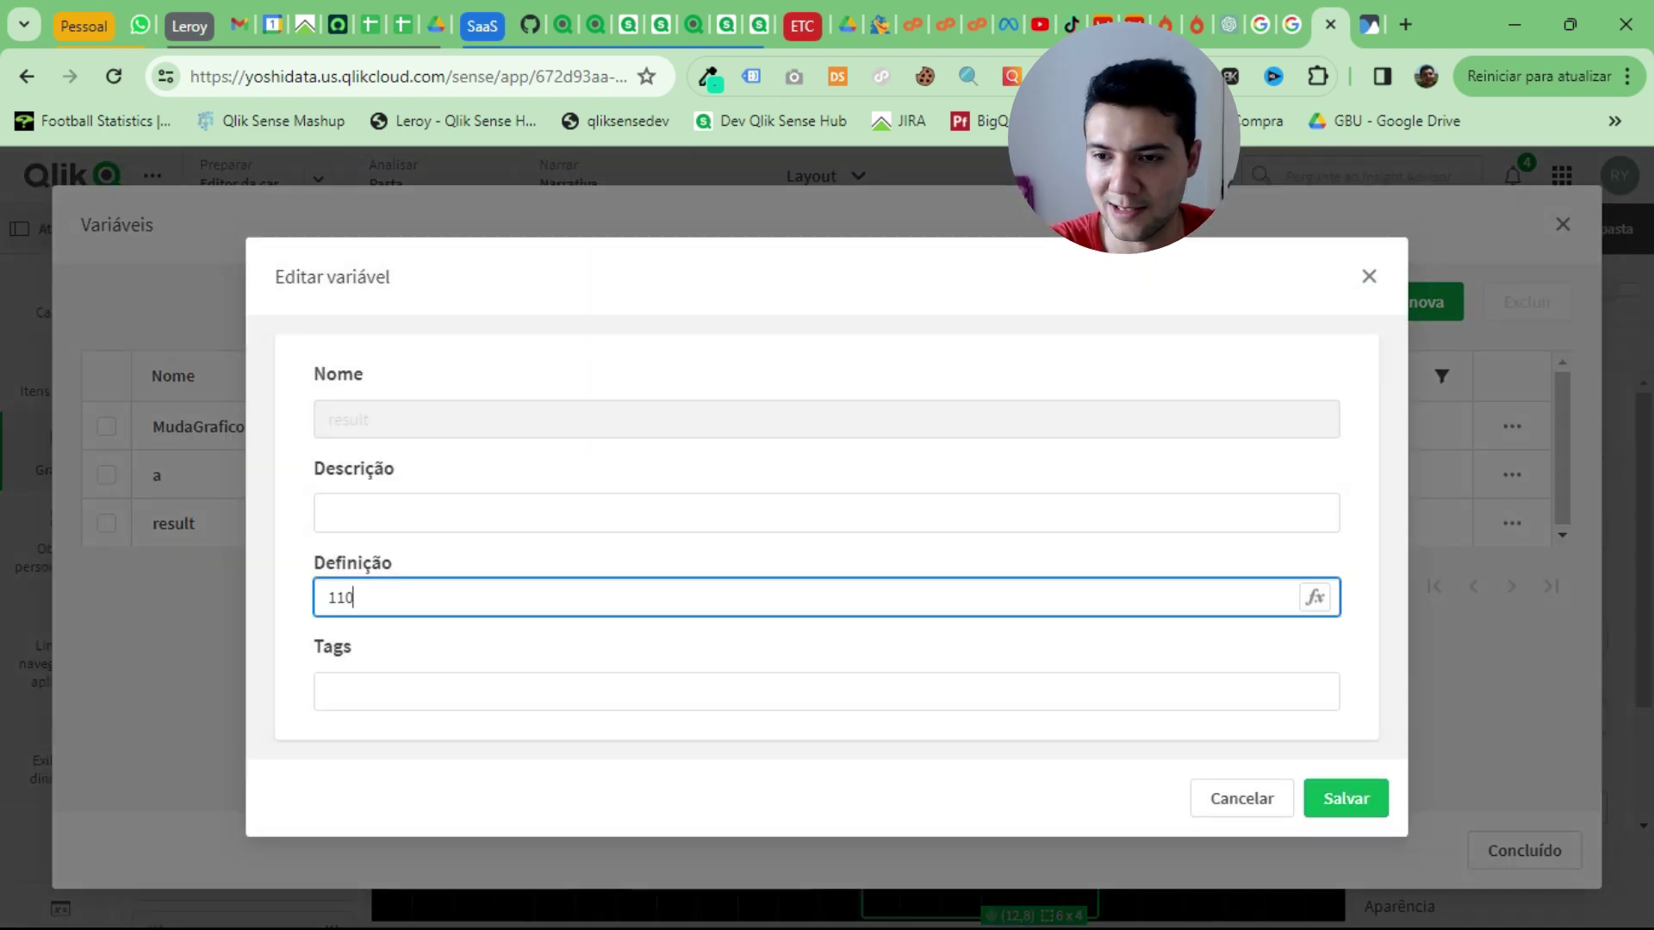
{"action": "left_click", "coordinate": [1345, 798]}
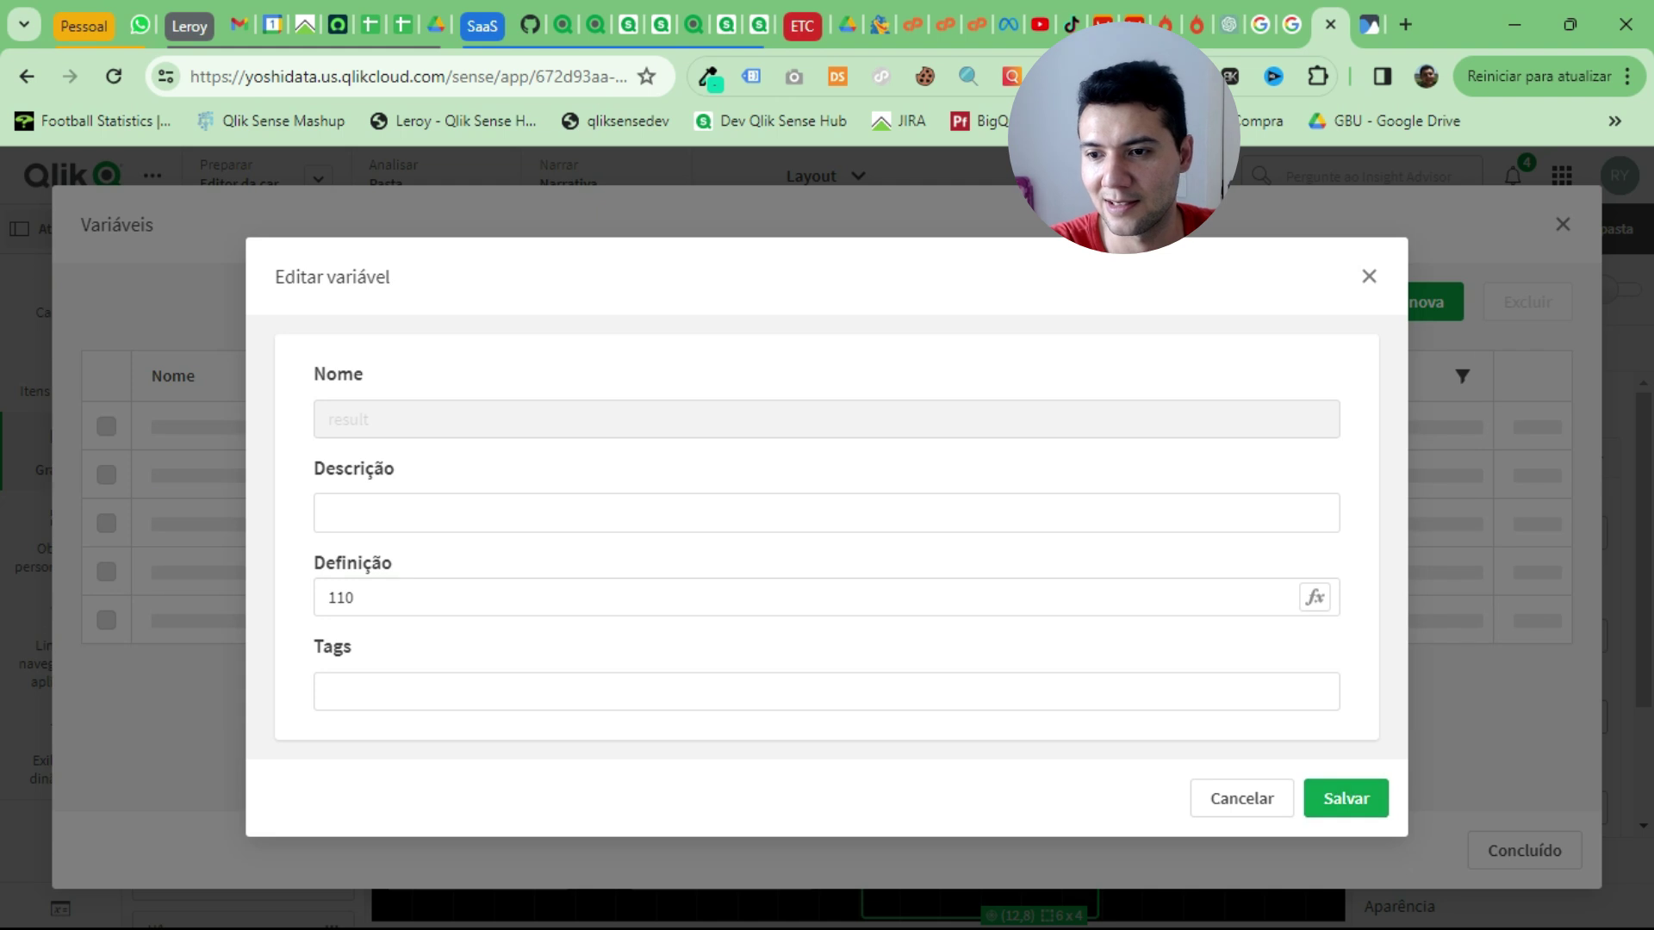
{"action": "left_click", "coordinate": [1524, 850]}
{"action": "left_click", "coordinate": [1582, 229]}
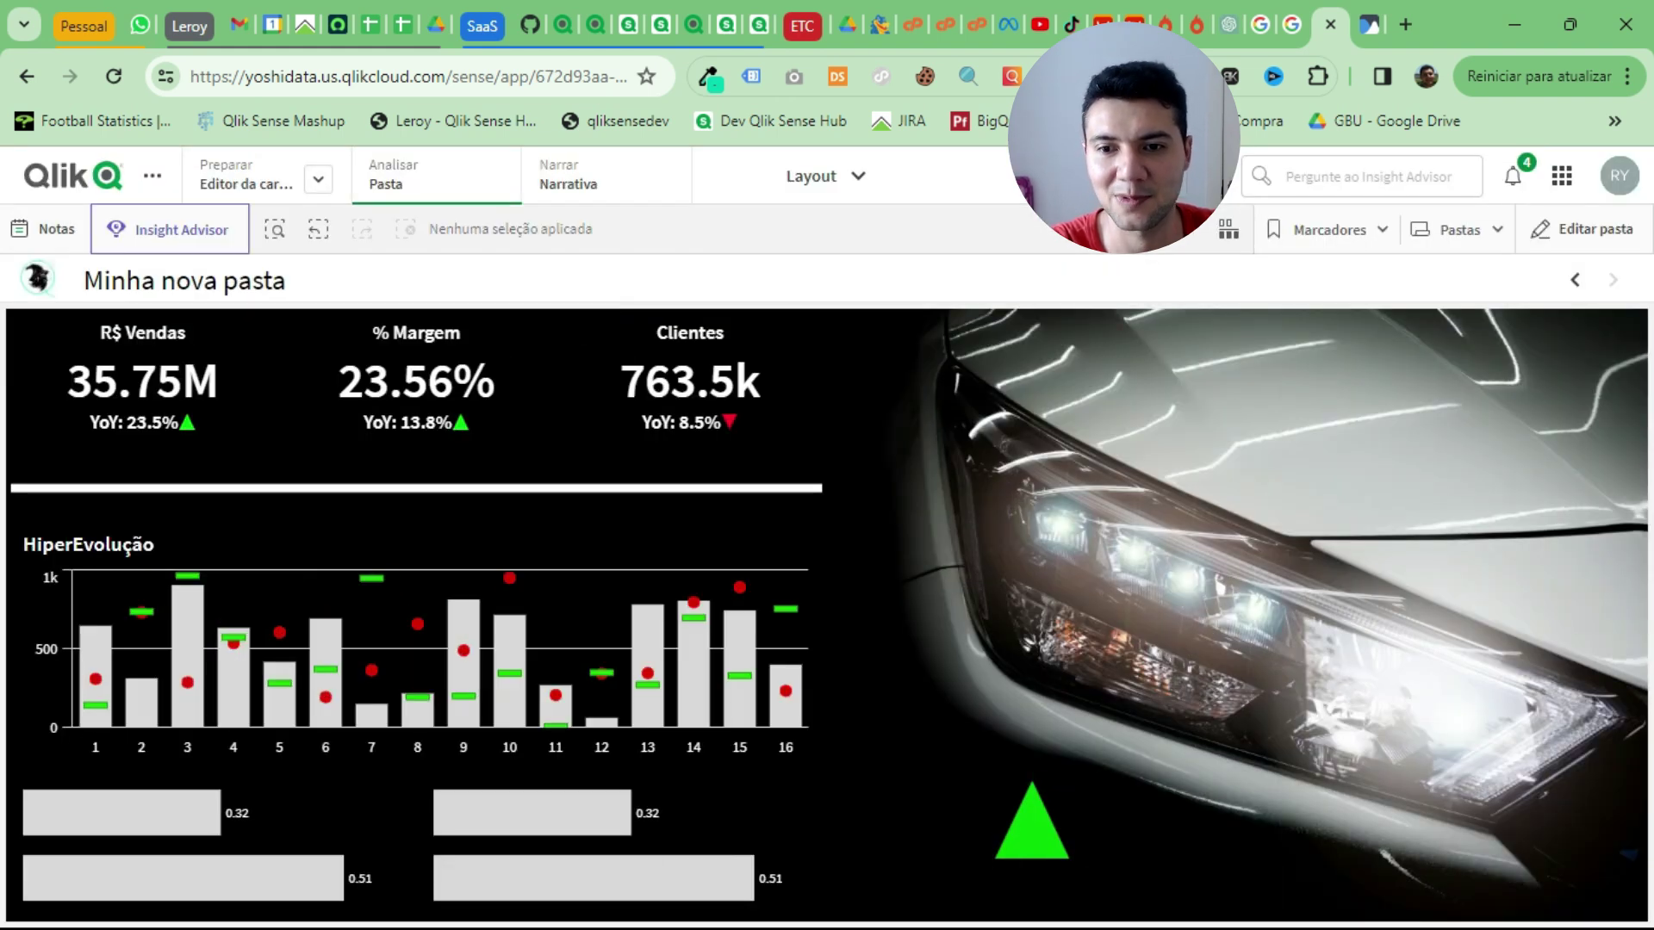